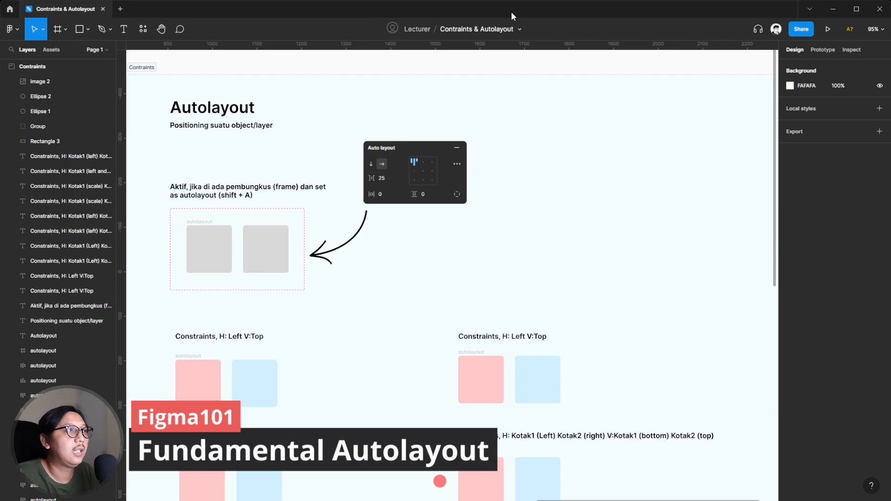
# Compare the Constraints and Autolayout boards, examining their intro diagrams and example frames with the interface hidden
pyautogui.scroll(-3, 374, 145)
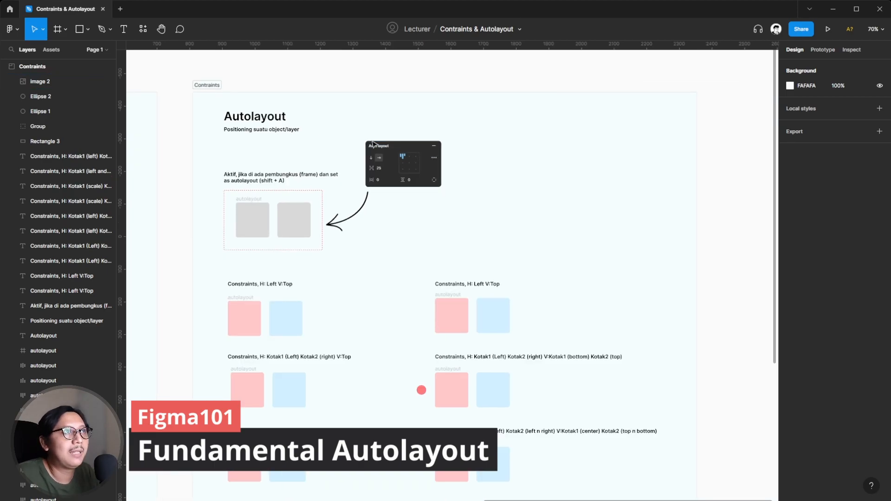
pyautogui.hscroll(-3, 374, 145)
pyautogui.hscroll(-10, 374, 145)
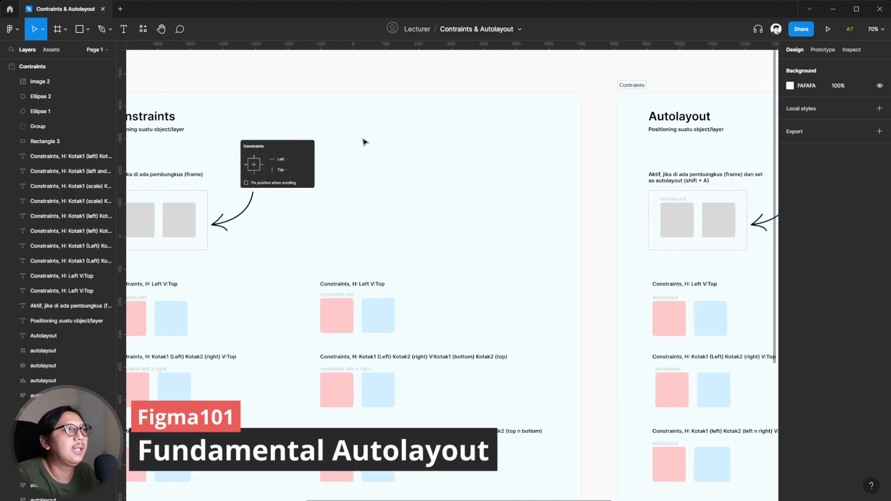
pyautogui.hscroll(7, 364, 142)
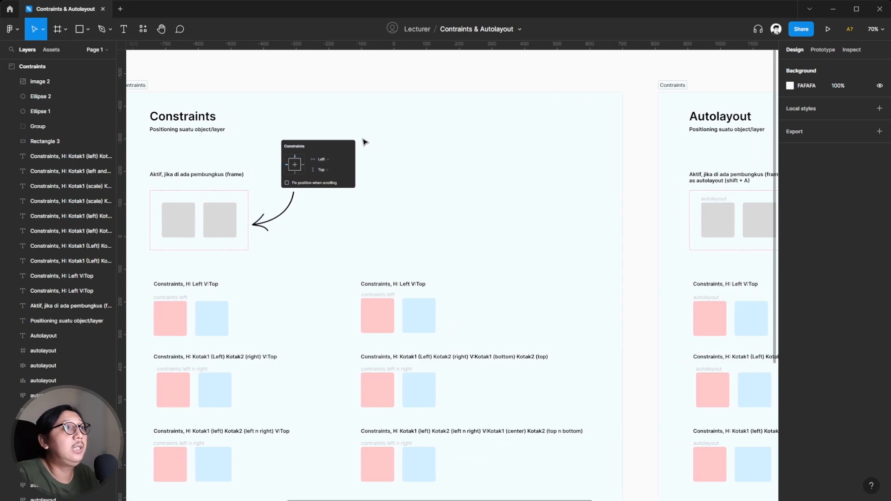
pyautogui.hscroll(7, 365, 142)
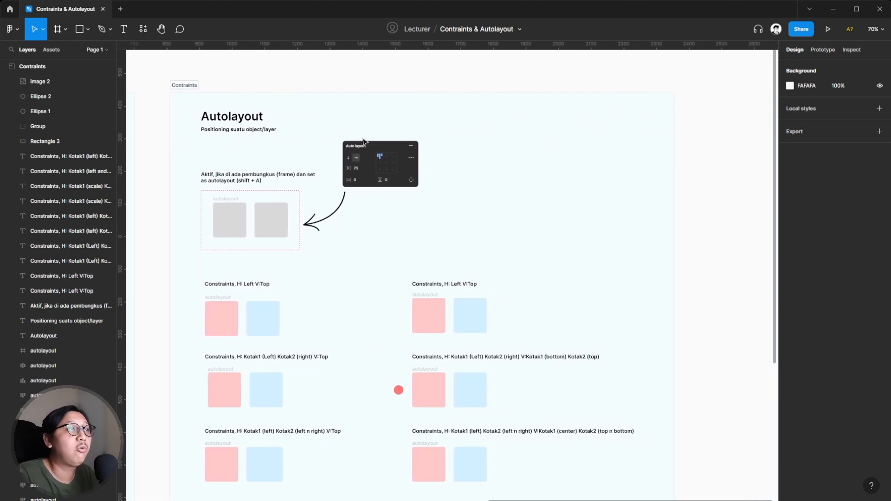
pyautogui.scroll(-2, 364, 142)
pyautogui.hscroll(-2, 365, 142)
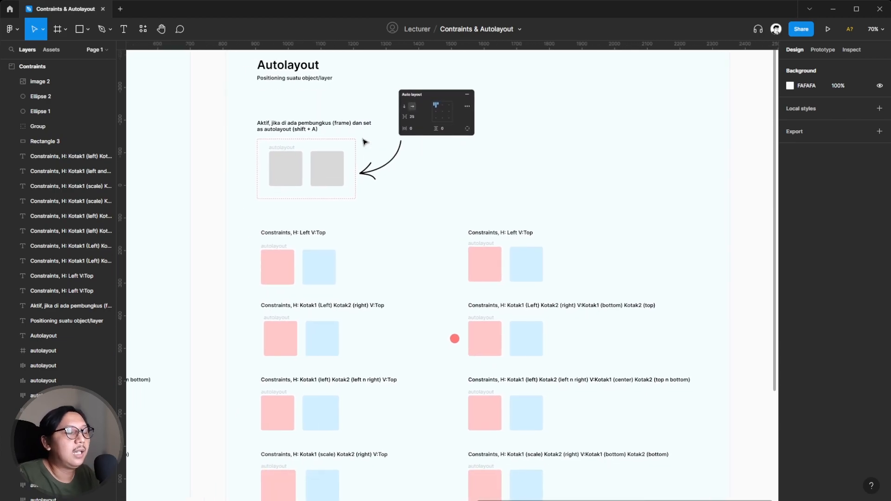
pyautogui.hotkey('ctrl', '\\')
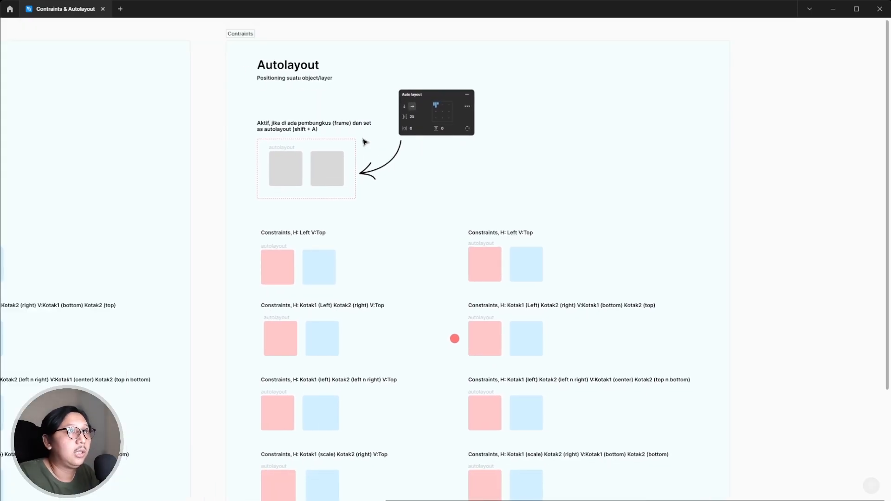
pyautogui.hscroll(-10, 365, 142)
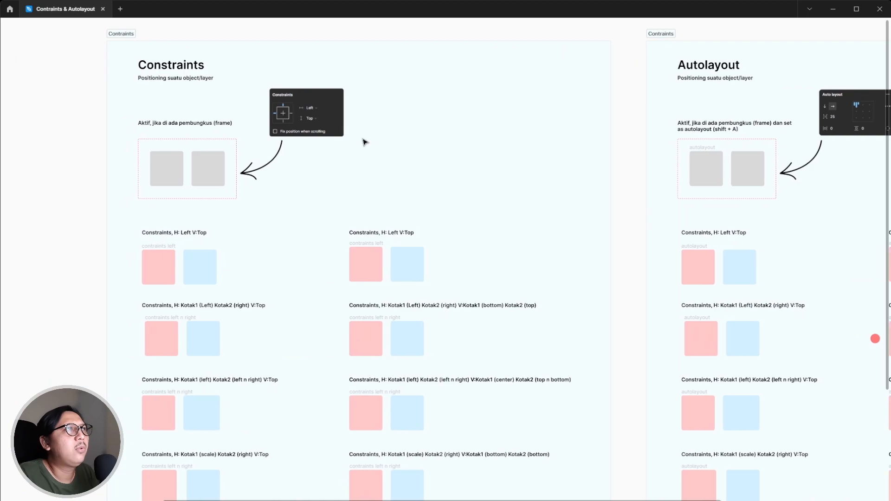
pyautogui.hscroll(2, 365, 142)
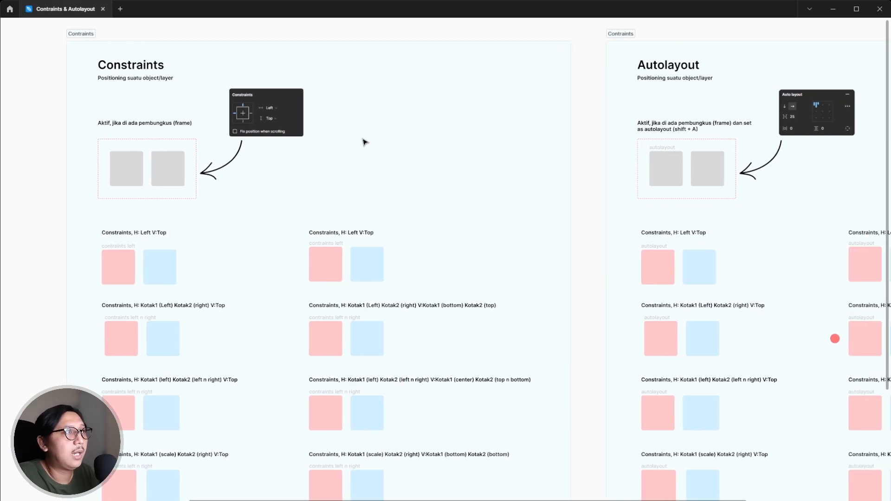
pyautogui.hscroll(-1, 364, 142)
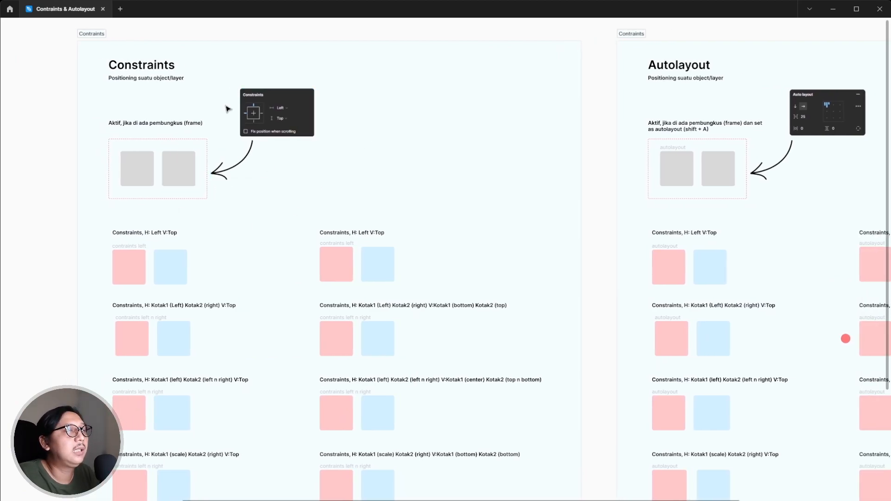
pyautogui.hscroll(10, 320, 258)
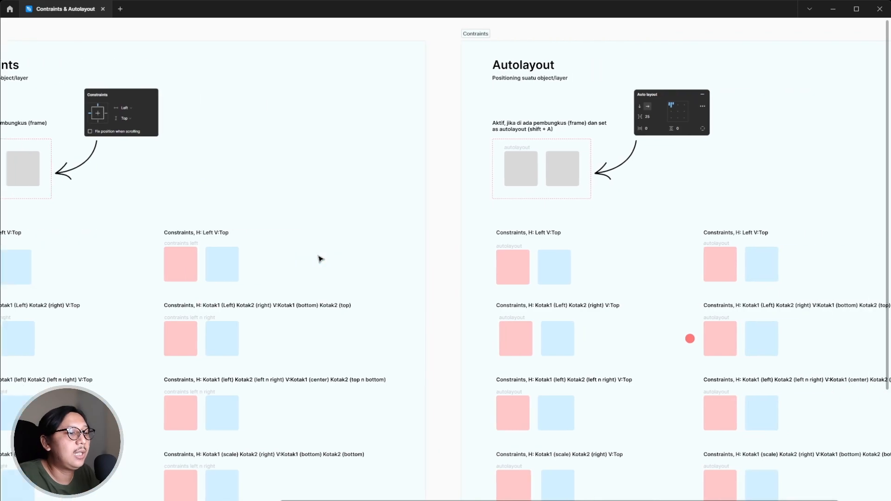
pyautogui.hscroll(5, 362, 204)
pyautogui.hscroll(-18, 361, 204)
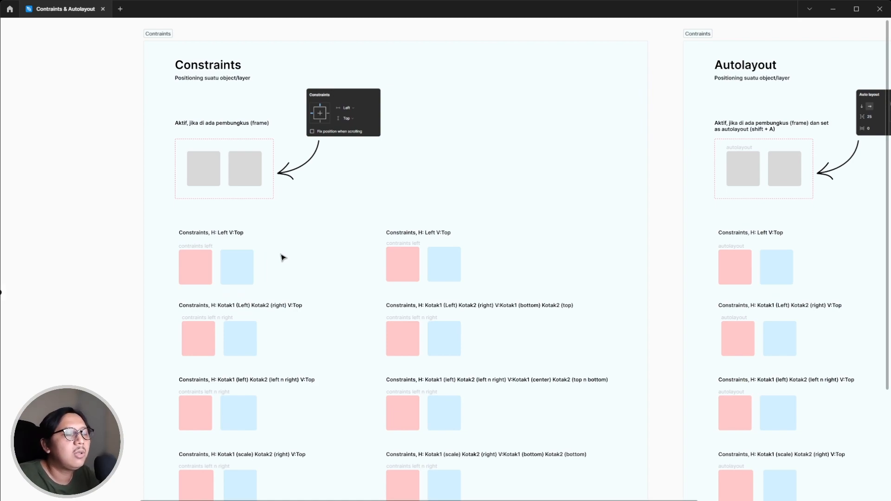
pyautogui.hscroll(1, 283, 258)
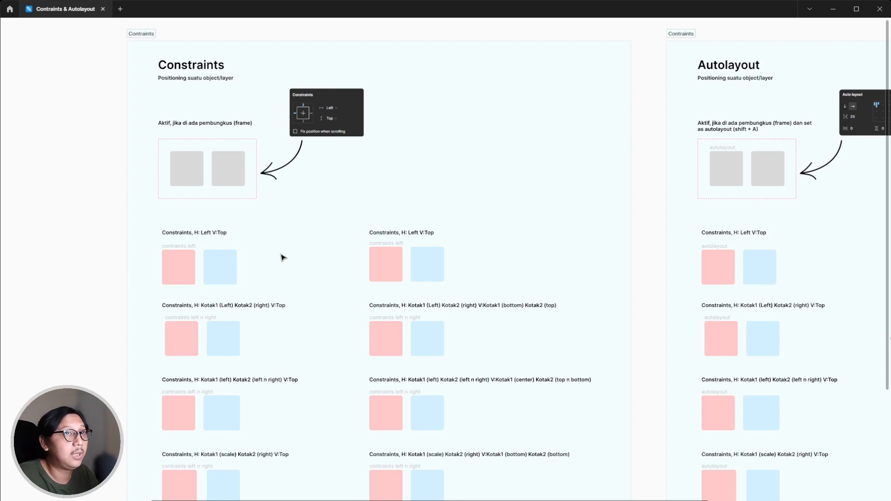
pyautogui.hscroll(10, 283, 258)
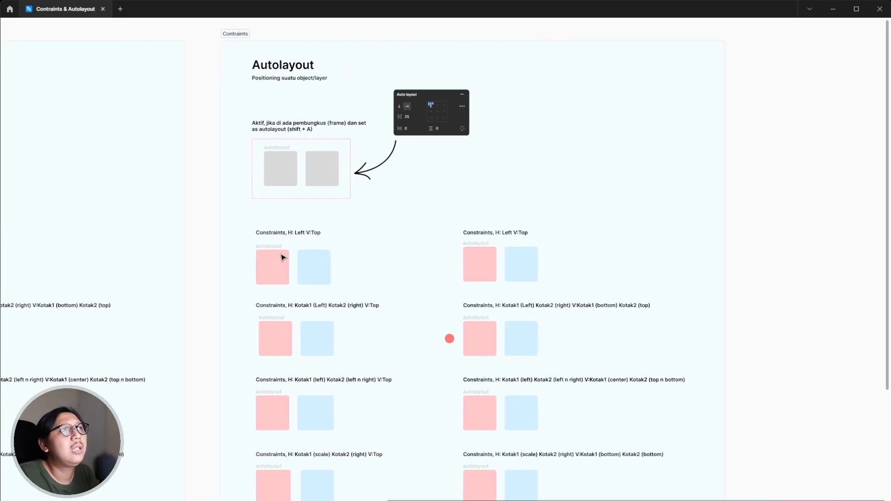
# Select the Autolayout board's first red-and-blue example frame and show the interface to inspect its auto layout properties
pyautogui.scroll(3, 283, 258)
pyautogui.scroll(5, 284, 258)
pyautogui.click(255, 246)
pyautogui.click(255, 246)
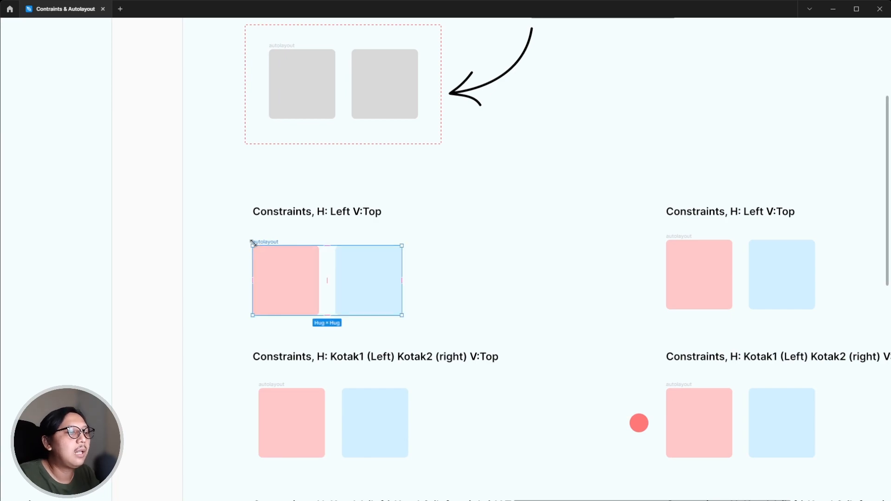
pyautogui.hotkey('ctrl', '\\')
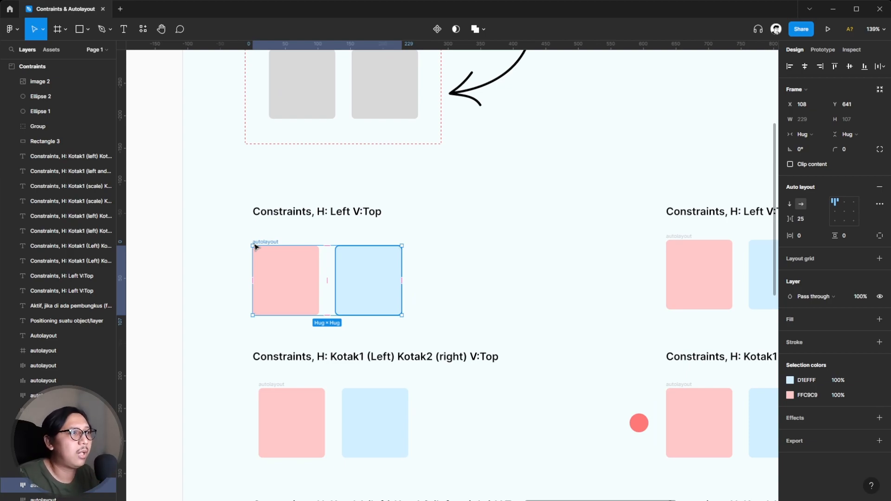
# Select the first "contraints left" frame on the Constraints board to inspect its frame properties
pyautogui.scroll(-3, 290, 232)
pyautogui.click(312, 231)
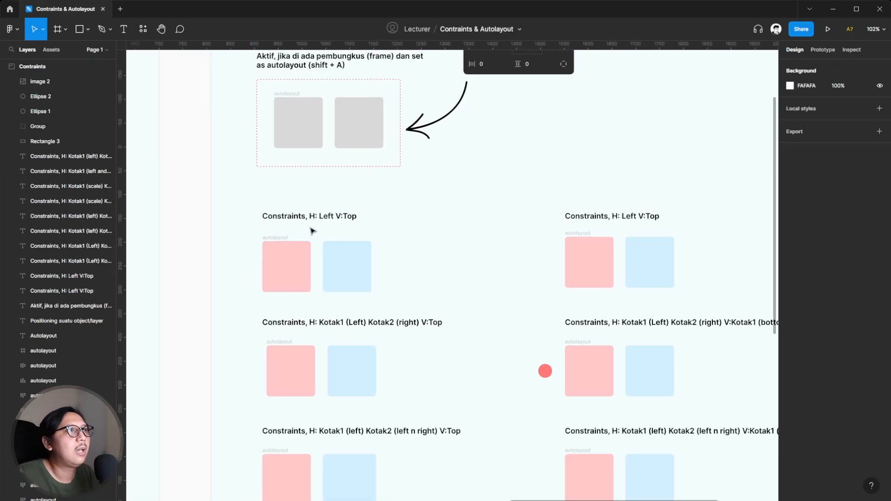
pyautogui.scroll(-3, 312, 231)
pyautogui.hscroll(-7, 311, 230)
pyautogui.scroll(3, 259, 225)
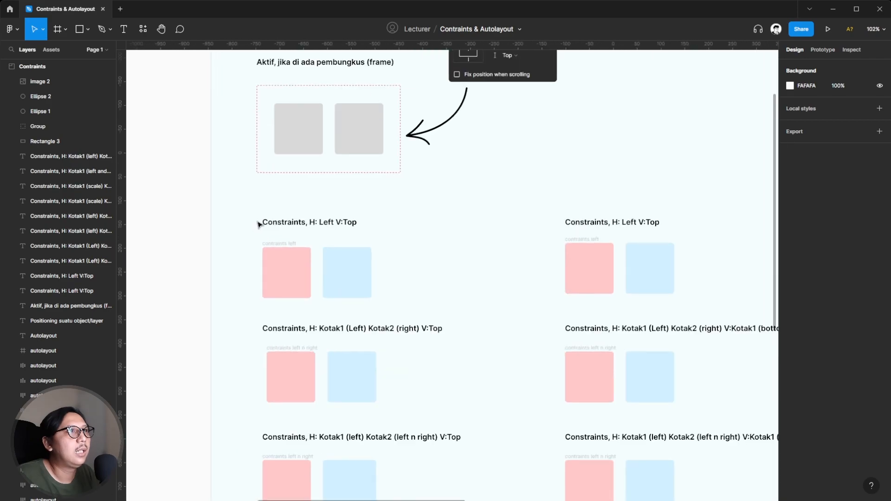
pyautogui.scroll(3, 259, 225)
pyautogui.click(283, 259)
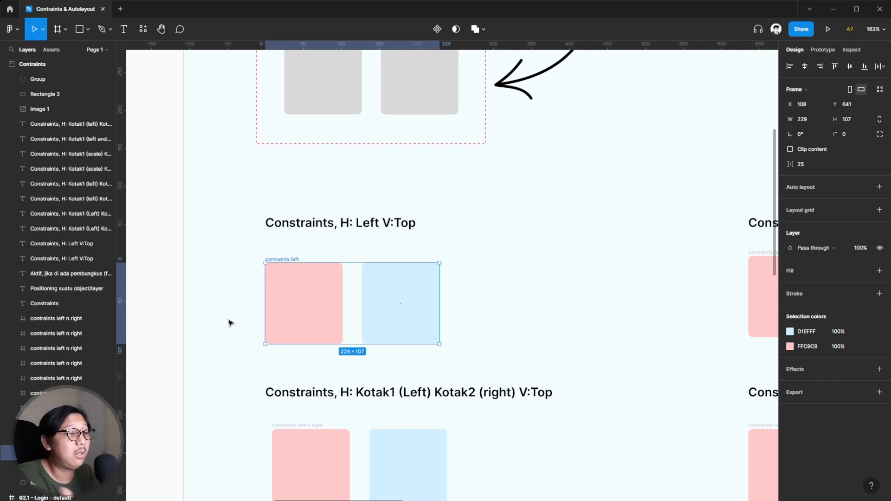
# Return to the Autolayout board and examine the sizing and auto layout settings of its first red-and-blue frame
pyautogui.hscroll(20, 228, 323)
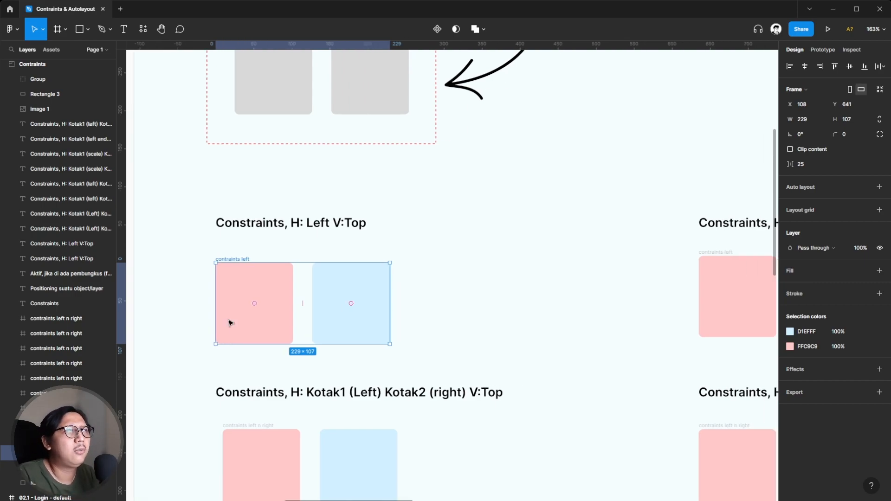
pyautogui.hscroll(10, 228, 323)
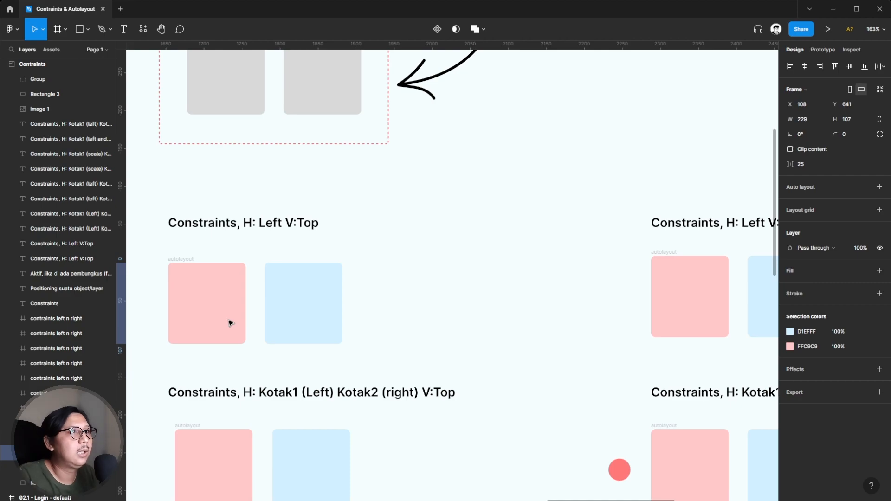
pyautogui.hscroll(1, 229, 324)
pyautogui.hscroll(-2, 228, 323)
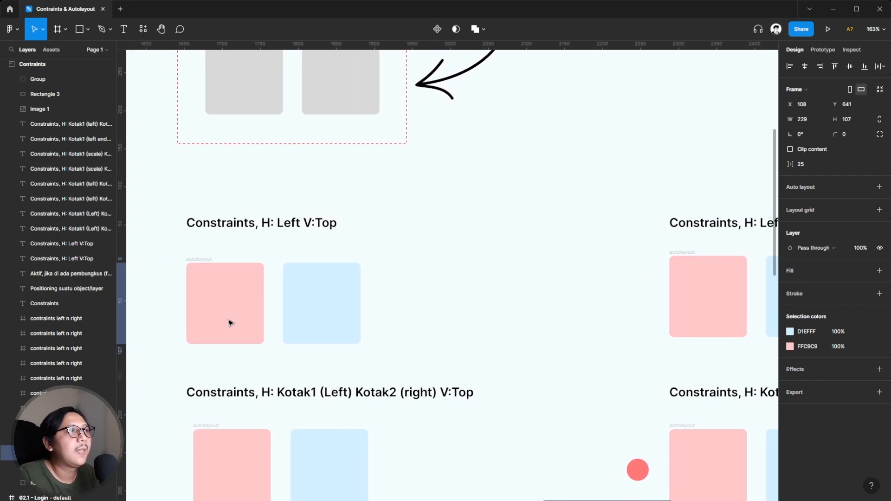
pyautogui.hscroll(15, 228, 324)
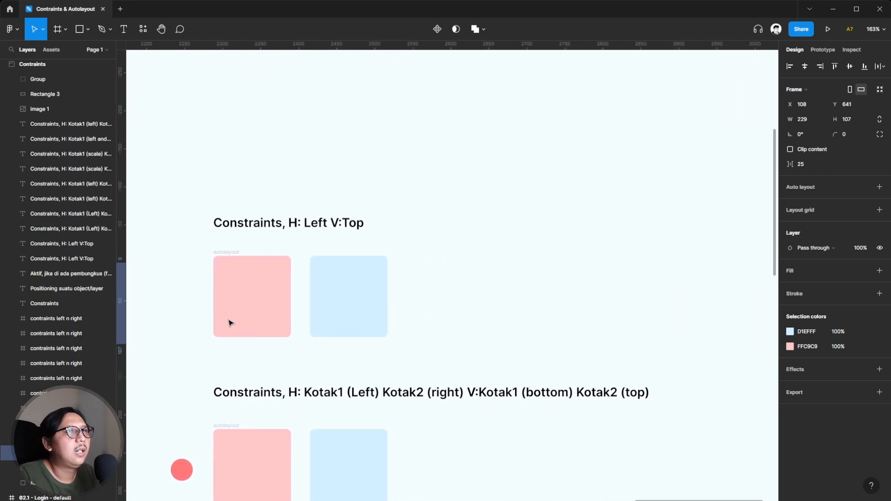
pyautogui.scroll(-5, 229, 324)
pyautogui.hscroll(-10, 228, 324)
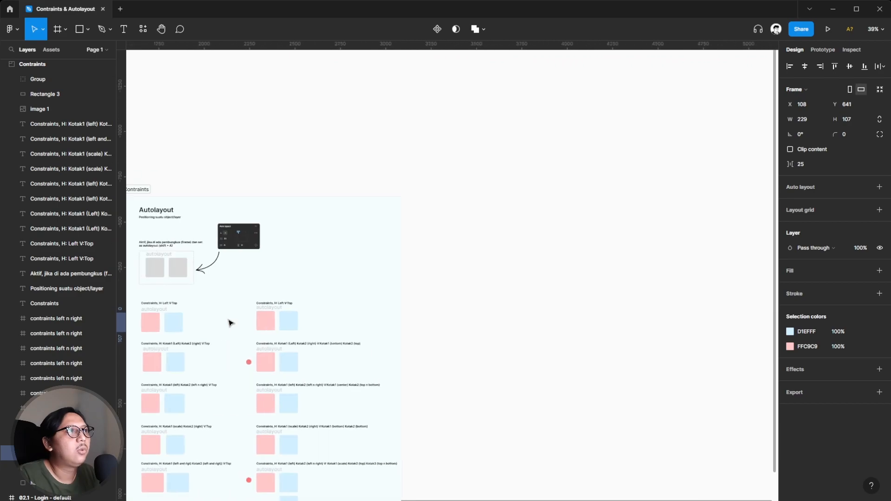
pyautogui.scroll(5, 229, 324)
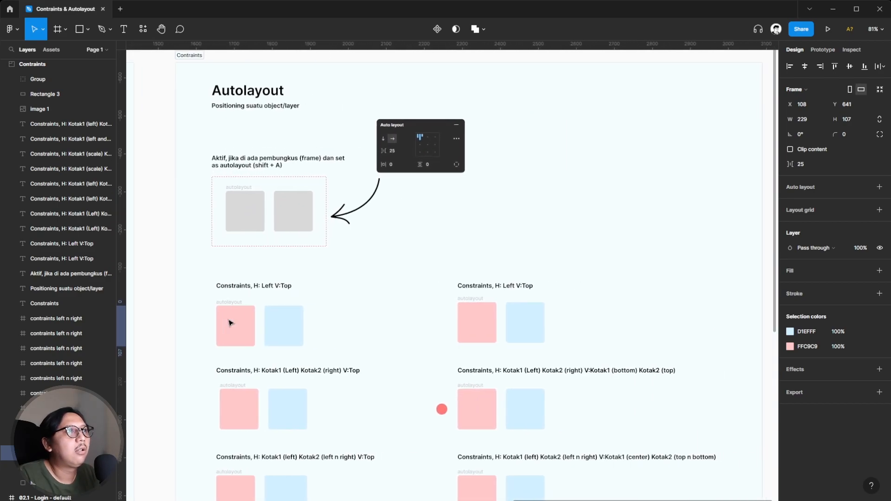
pyautogui.scroll(3, 229, 324)
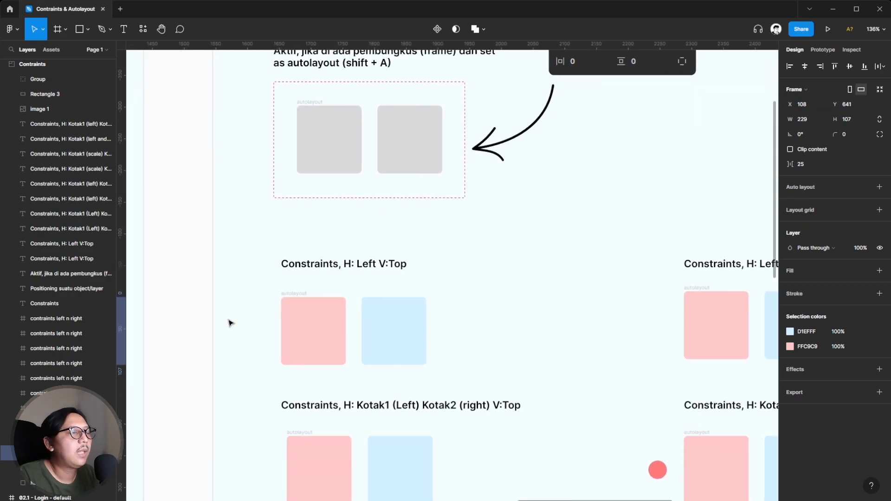
pyautogui.click(306, 297)
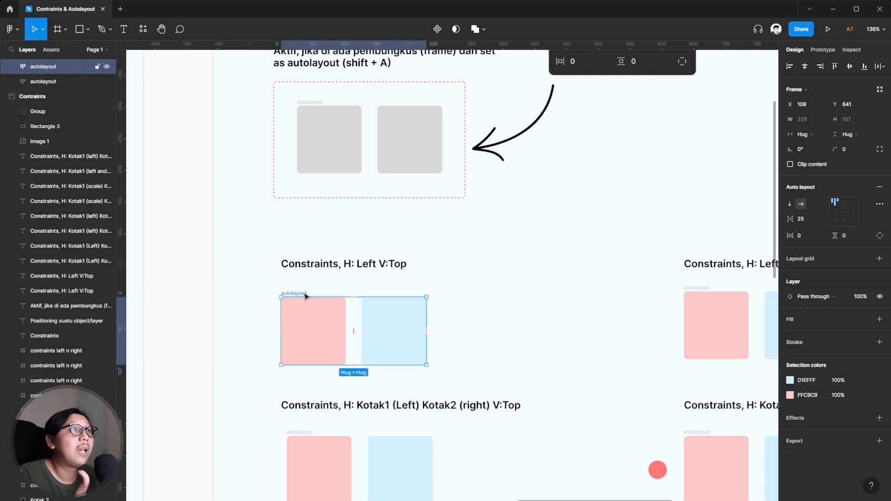
# Duplicate the grey autolayout frame from the dashed intro box onto the empty canvas above the Autolayout board
pyautogui.click(437, 285)
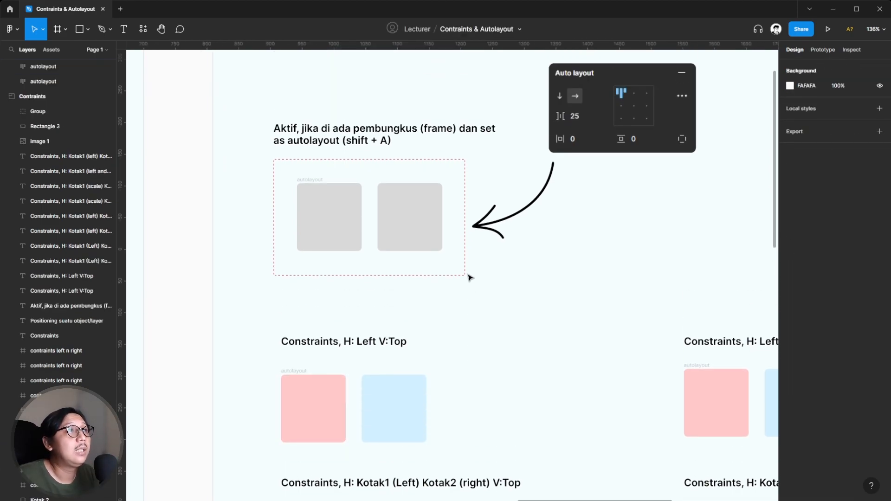
pyautogui.scroll(5, 307, 320)
pyautogui.click(306, 320)
pyautogui.scroll(2, 306, 320)
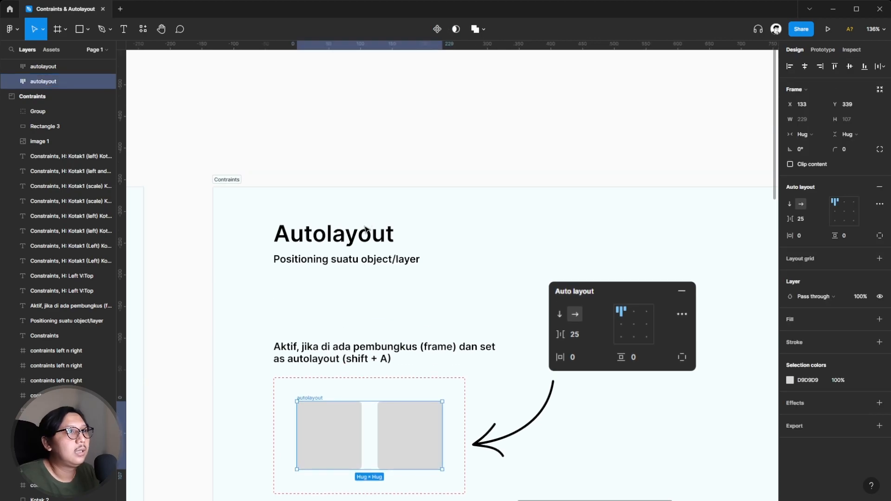
pyautogui.moveTo(309, 400); pyautogui.dragTo(341, 124)
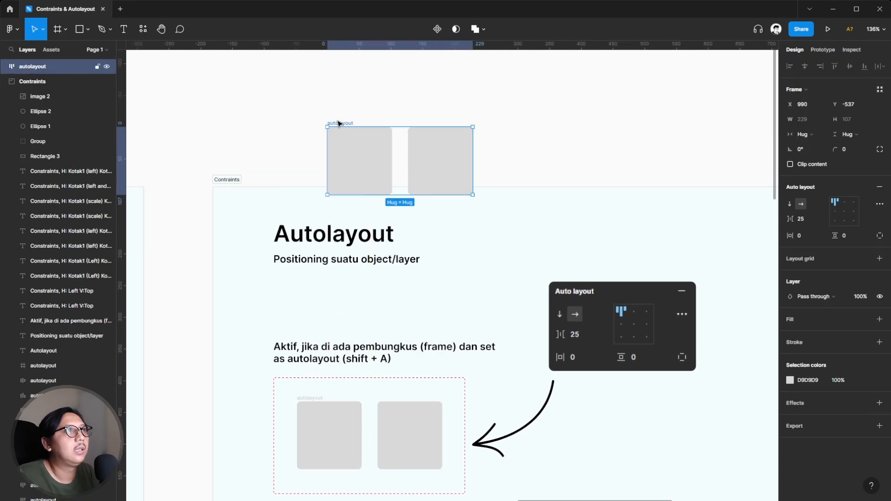
pyautogui.scroll(3, 366, 141)
pyautogui.click(350, 242)
pyautogui.moveTo(345, 249); pyautogui.dragTo(317, 180)
# Ungroup the copied grey autolayout frame into two loose boxes
pyautogui.click(411, 176)
pyautogui.click(303, 179)
pyautogui.hotkey('ctrl', 'shift', 'g')
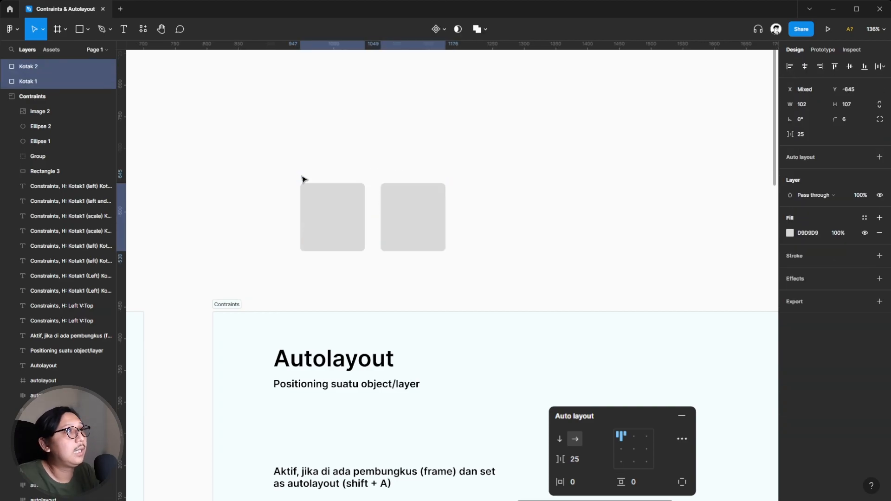
# Wrap the two loose grey boxes, Kotak 1 and Kotak 2, in a regular frame with Frame selection
pyautogui.click(387, 153)
pyautogui.scroll(3, 314, 172)
pyautogui.moveTo(226, 158); pyautogui.dragTo(561, 371)
pyautogui.rightClick(331, 237)
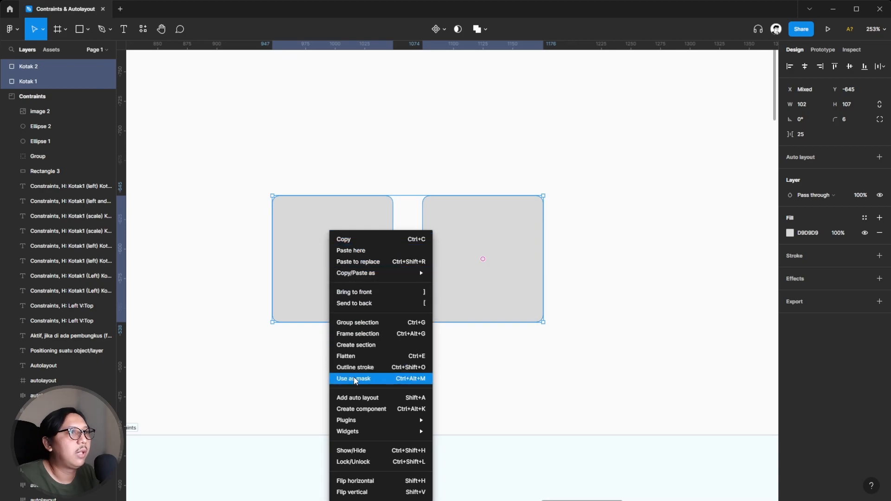
pyautogui.click(359, 334)
# Move the new frame up to X 937, Y -707 and add auto layout to it
pyautogui.click(281, 186)
pyautogui.click(280, 192)
pyautogui.moveTo(281, 193); pyautogui.dragTo(269, 120)
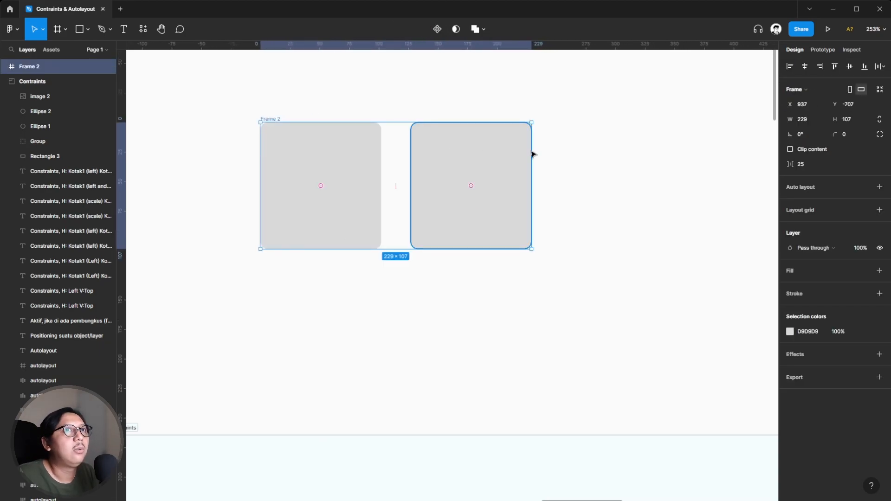
pyautogui.click(876, 188)
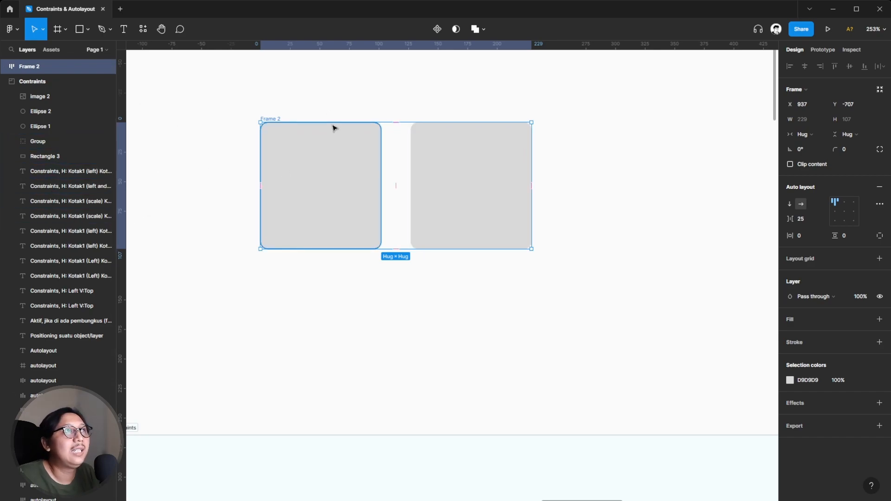
# Duplicate Frame 2 directly below itself and ungroup the copy into two loose boxes
pyautogui.click(205, 261)
pyautogui.moveTo(273, 119); pyautogui.dragTo(541, 400)
pyautogui.click(219, 259)
pyautogui.hotkey('ctrl', 'shift', 'g')
pyautogui.click(229, 267)
pyautogui.click(611, 392)
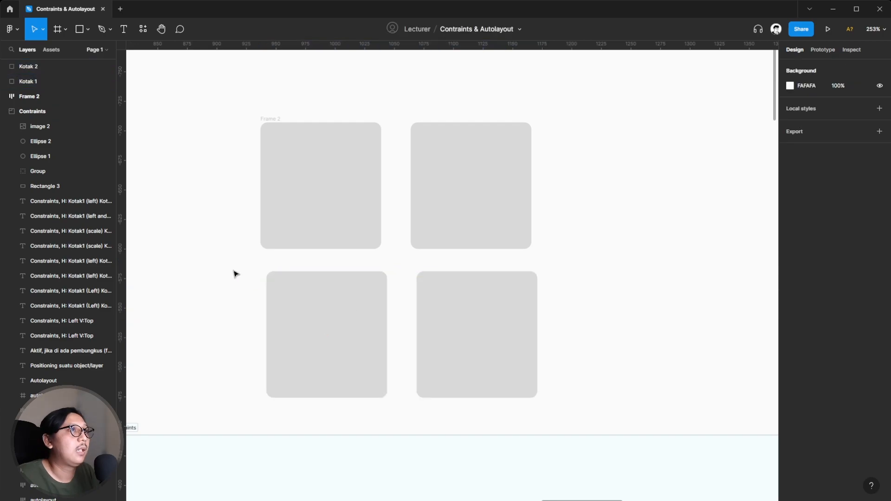
# Wrap the two loose lower boxes in a regular frame with Frame selection and align it under Frame 2 at X 937, Y -581
pyautogui.moveTo(233, 272); pyautogui.dragTo(549, 386)
pyautogui.moveTo(327, 308)
pyautogui.mouseDown()
pyautogui.moveTo(307, 293)
pyautogui.moveTo(318, 300)
pyautogui.mouseUp()
pyautogui.rightClick(318, 301)
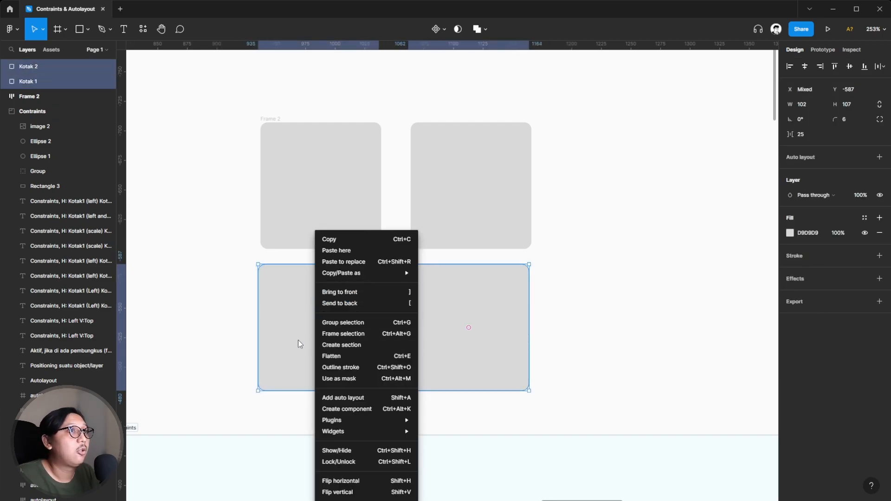
pyautogui.click(337, 335)
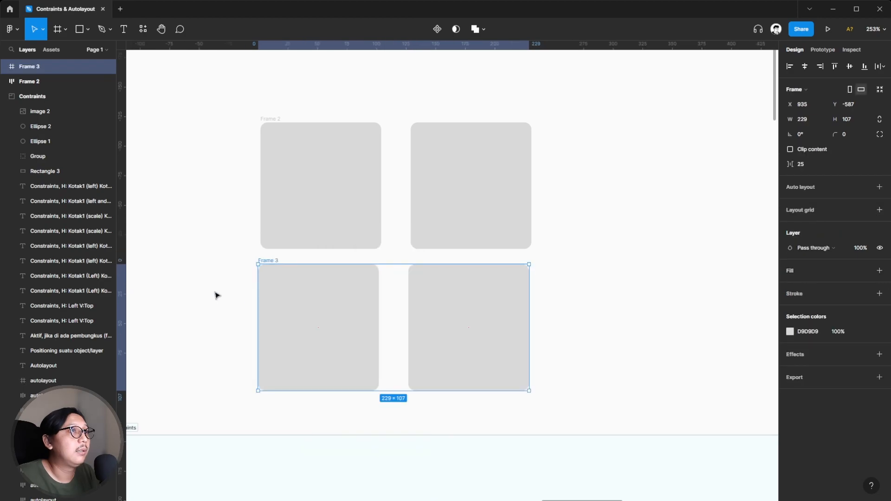
pyautogui.click(219, 295)
pyautogui.moveTo(262, 260); pyautogui.dragTo(272, 269)
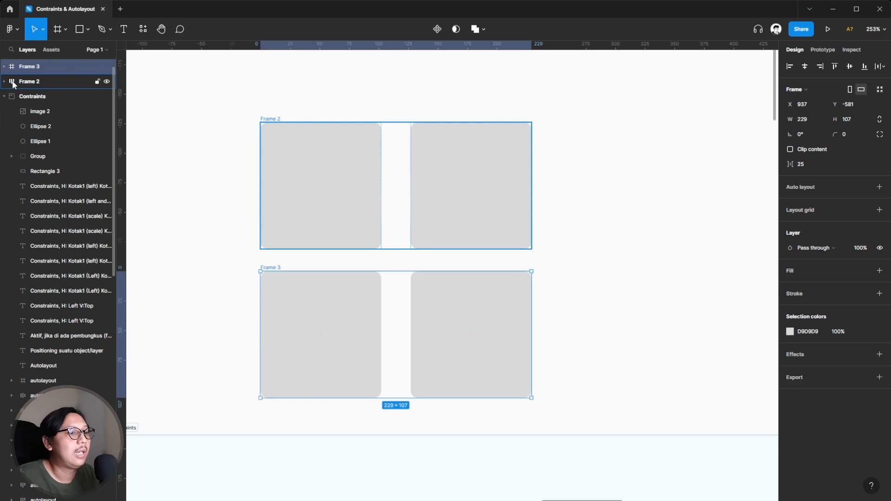
# Delete the lower frame and ungroup Frame 2 into two loose boxes
pyautogui.moveTo(234, 267); pyautogui.dragTo(574, 405)
pyautogui.press('Delete')
pyautogui.click(265, 119)
pyautogui.hotkey('ctrl', 'shift', 'g')
# Wrap Kotak 1 and Kotak 2 in a regular frame with Frame selection and add auto layout to that frame
pyautogui.moveTo(245, 107); pyautogui.dragTo(566, 260)
pyautogui.rightClick(440, 188)
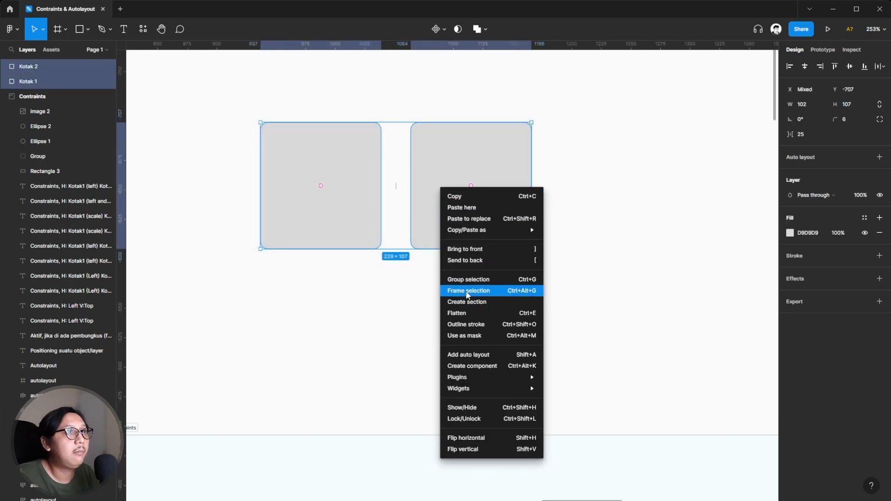
pyautogui.click(468, 291)
pyautogui.click(880, 187)
pyautogui.press('Escape')
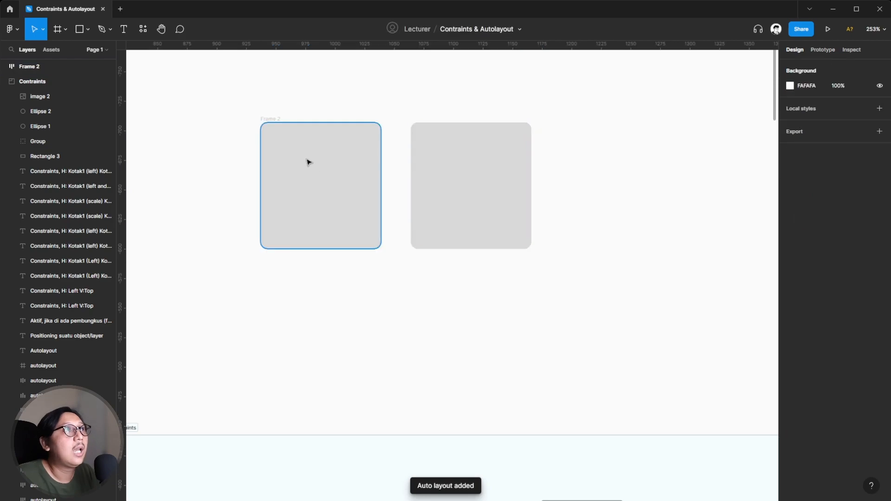
# Duplicate the grey auto layout frame straight down to Y -575 and ungroup the copy into two loose boxes
pyautogui.moveTo(275, 119); pyautogui.dragTo(565, 395)
pyautogui.hotkey('ctrl', 'shift', 'g')
pyautogui.click(222, 264)
pyautogui.click(239, 288)
# Add auto layout directly to the two loose lower boxes without framing them first
pyautogui.moveTo(220, 268); pyautogui.dragTo(565, 408)
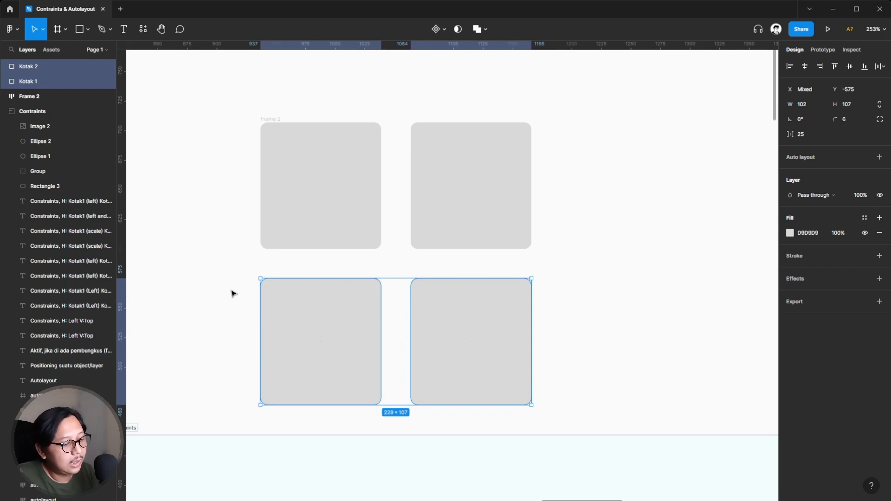
pyautogui.hotkey('shift', 'a')
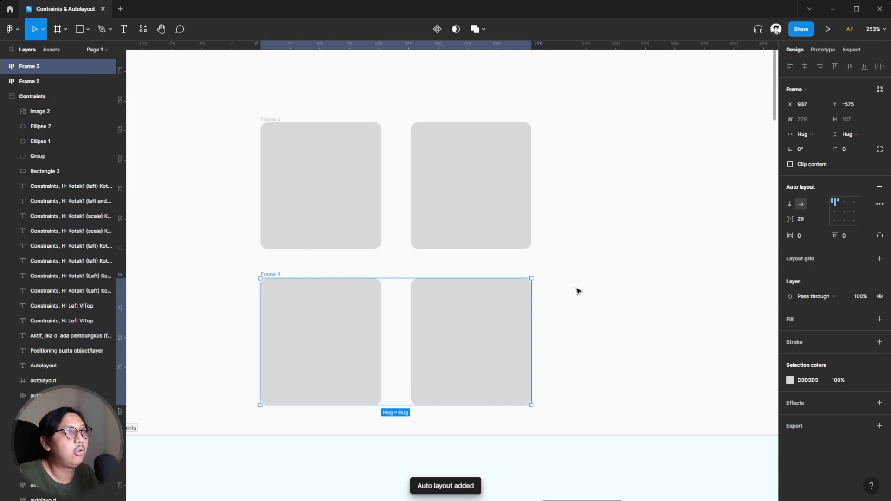
pyautogui.click(546, 292)
pyautogui.click(269, 277)
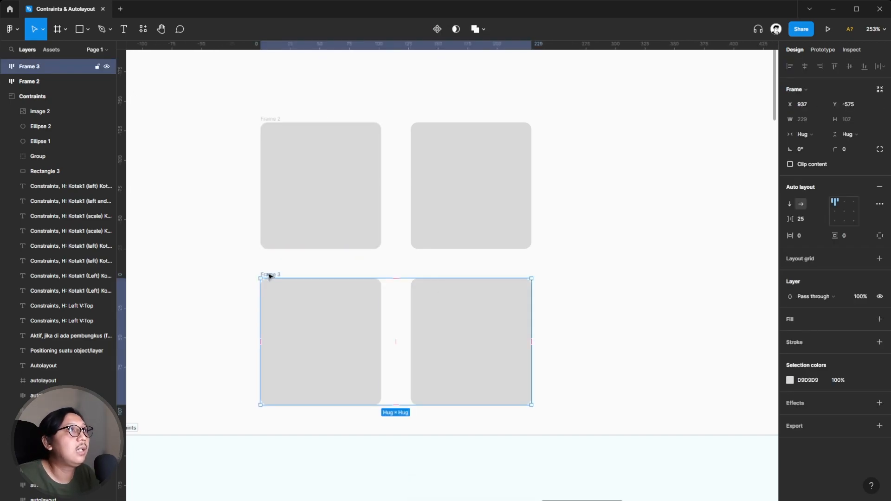
# Delete both grey auto layout frames, Frame 2 and Frame 3, from the empty canvas above the board
pyautogui.click(643, 284)
pyautogui.moveTo(225, 89); pyautogui.dragTo(603, 404)
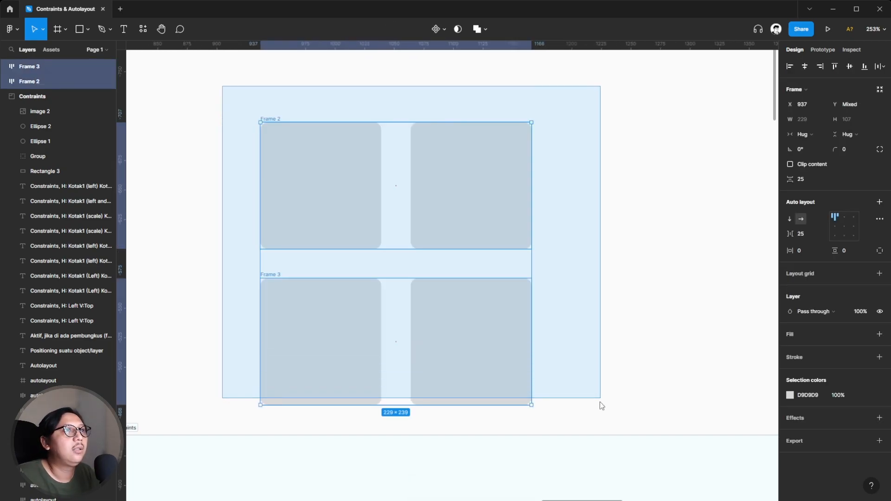
pyautogui.press('Delete')
# Examine the auto layout settings of the pink and blue autolayout frame under the first "Constraints, H: Left V:Top" heading on the Autolayout board
pyautogui.scroll(-3, 394, 274)
pyautogui.scroll(-3, 394, 276)
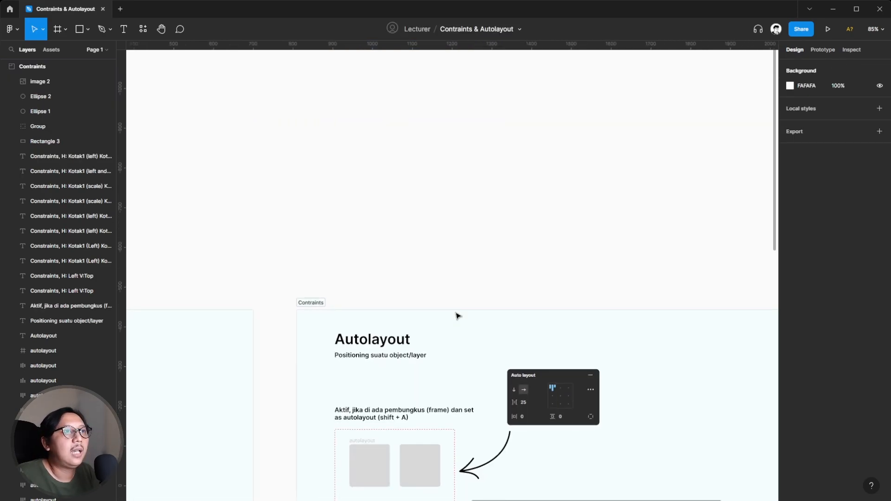
pyautogui.scroll(-5, 444, 334)
pyautogui.scroll(4, 394, 403)
pyautogui.scroll(3, 316, 314)
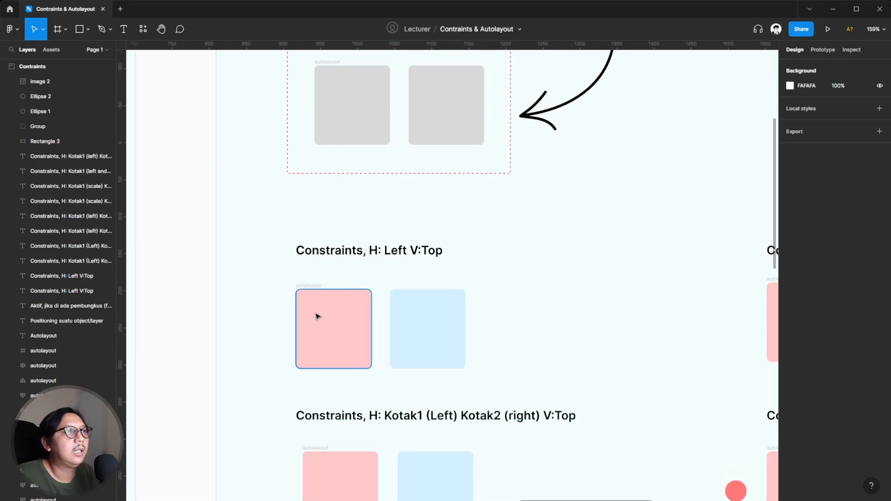
pyautogui.scroll(3, 364, 409)
pyautogui.scroll(-2, 305, 327)
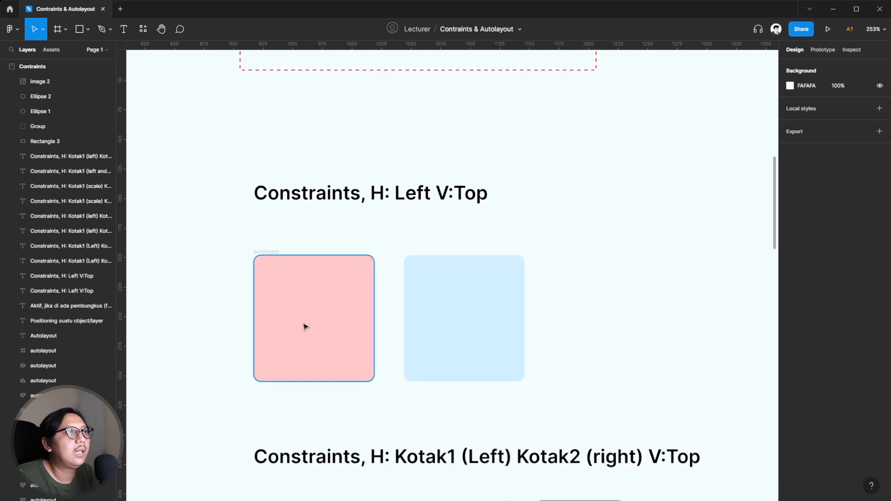
pyautogui.click(263, 251)
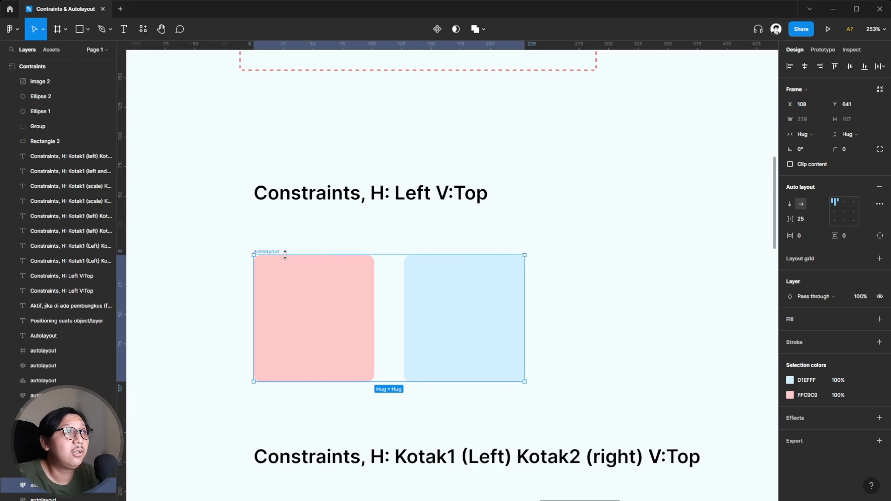
pyautogui.click(299, 239)
pyautogui.click(261, 256)
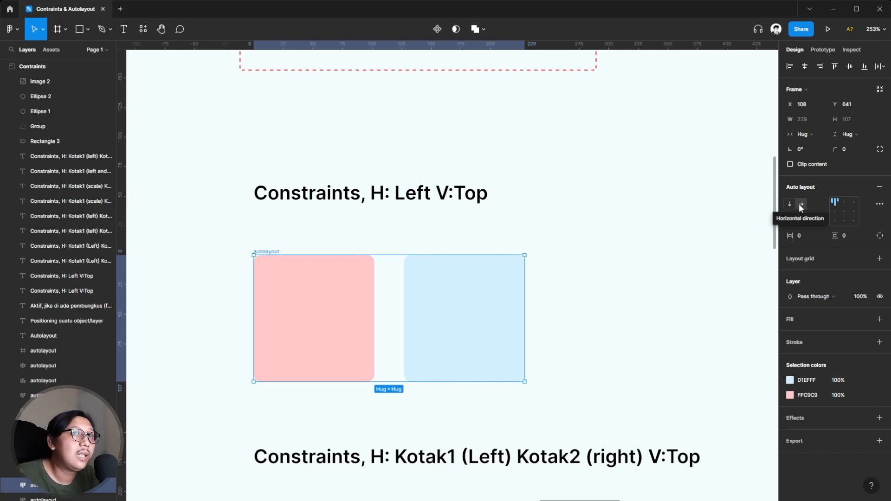
pyautogui.click(543, 251)
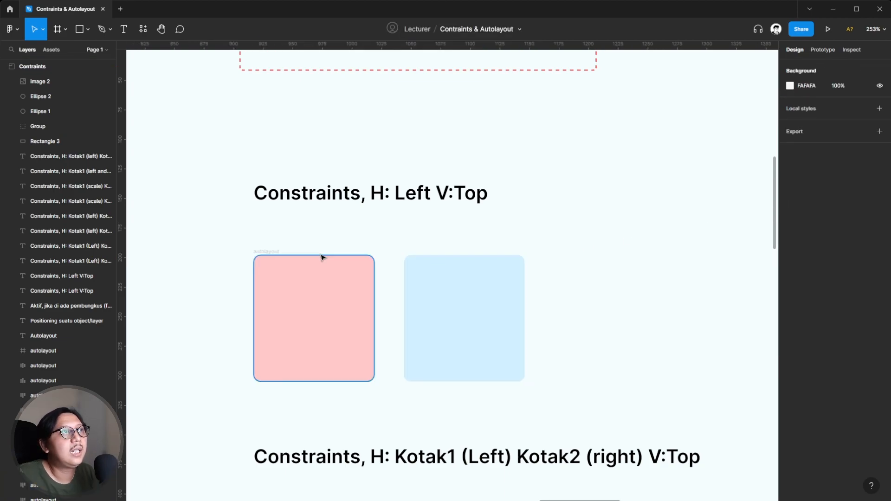
# Duplicate the pink and blue autolayout frame beside itself at X 382, Y 641 and ungroup the copy into two loose boxes
pyautogui.moveTo(269, 254); pyautogui.dragTo(595, 256)
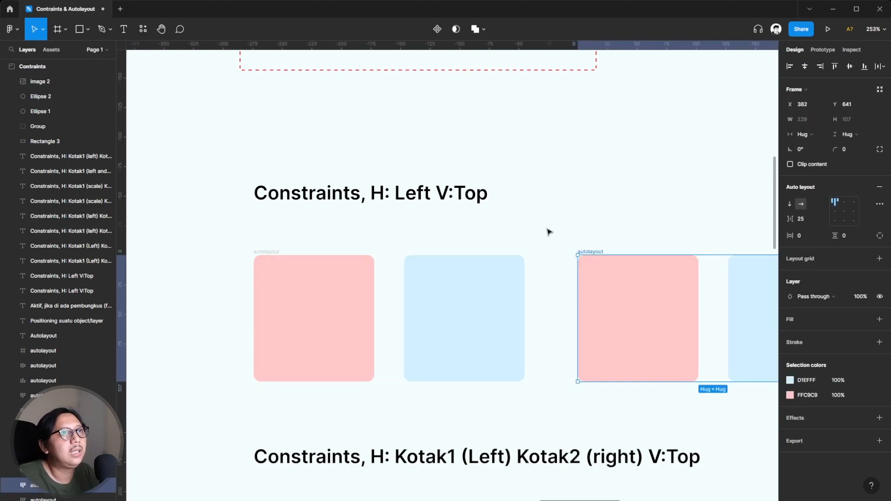
pyautogui.click(552, 228)
pyautogui.hscroll(3, 554, 225)
pyautogui.click(514, 252)
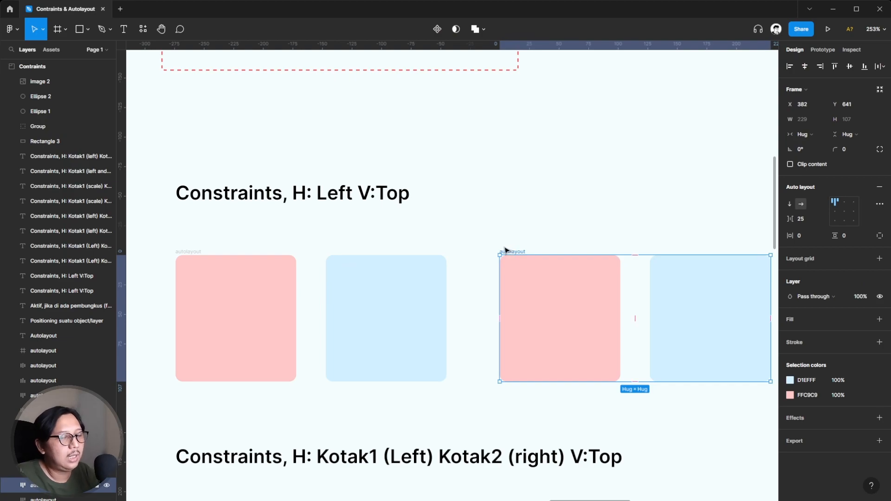
pyautogui.click(449, 223)
pyautogui.hscroll(2, 450, 223)
# Add auto layout to the copied pink and blue boxes and review its advanced layout options
pyautogui.moveTo(450, 222); pyautogui.dragTo(712, 367)
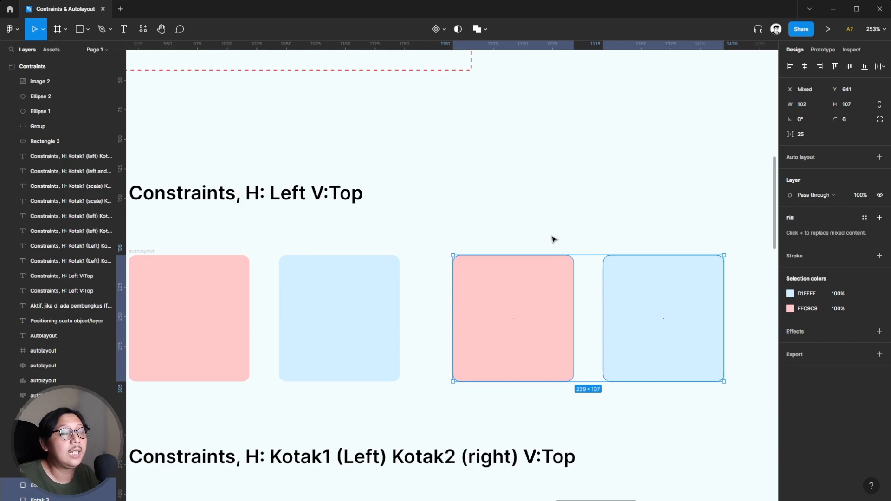
pyautogui.hotkey('shift', 'a')
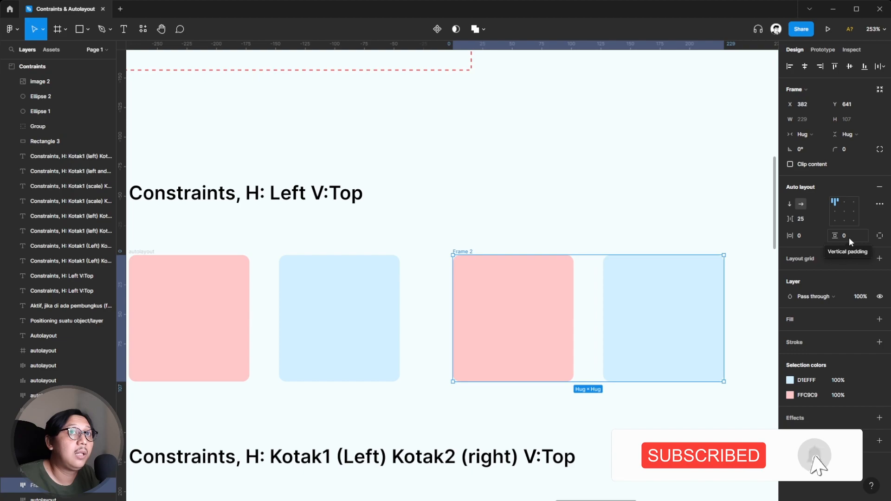
pyautogui.click(880, 206)
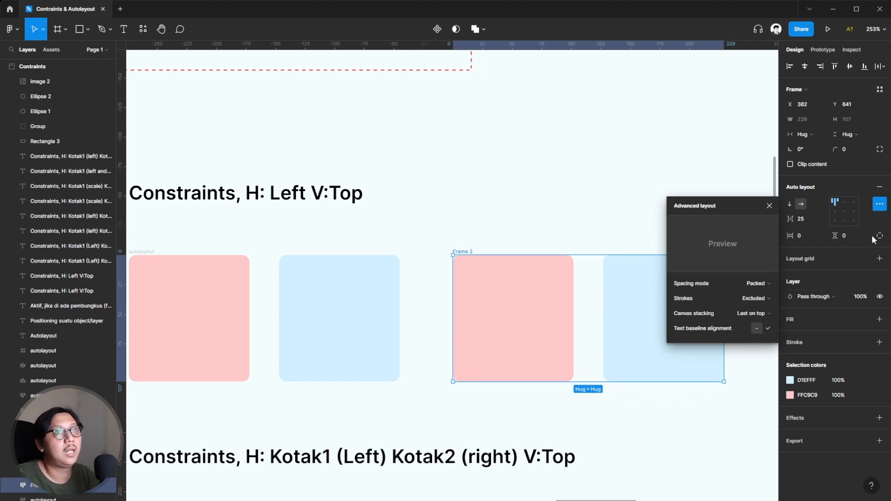
pyautogui.click(770, 207)
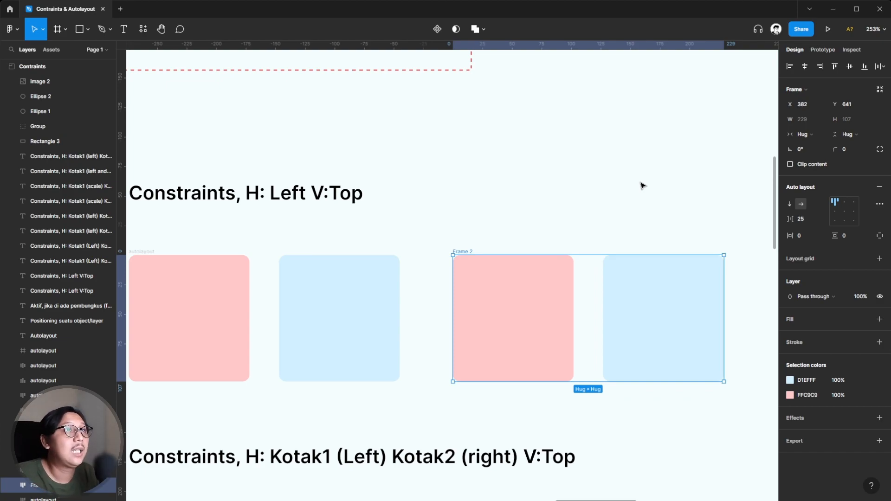
# Delete the copied pink and blue auto layout frame, Frame 2
pyautogui.scroll(-3, 488, 180)
pyautogui.click(486, 180)
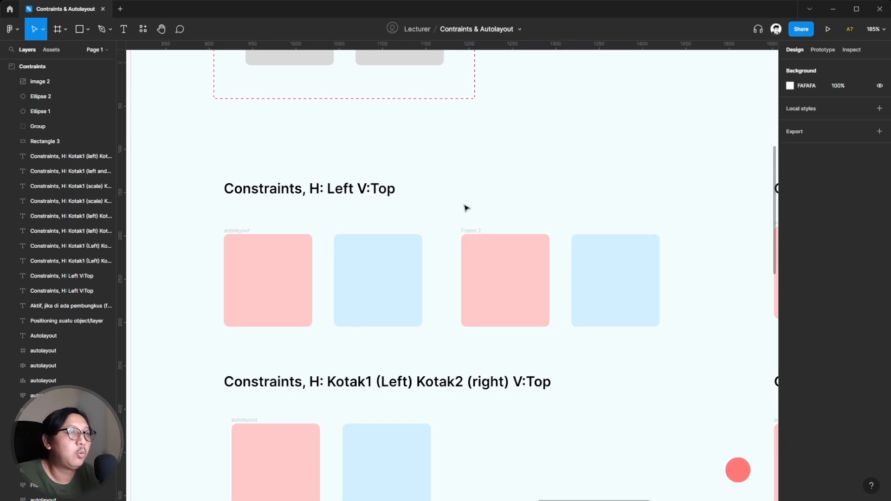
pyautogui.click(474, 232)
pyautogui.press('Delete')
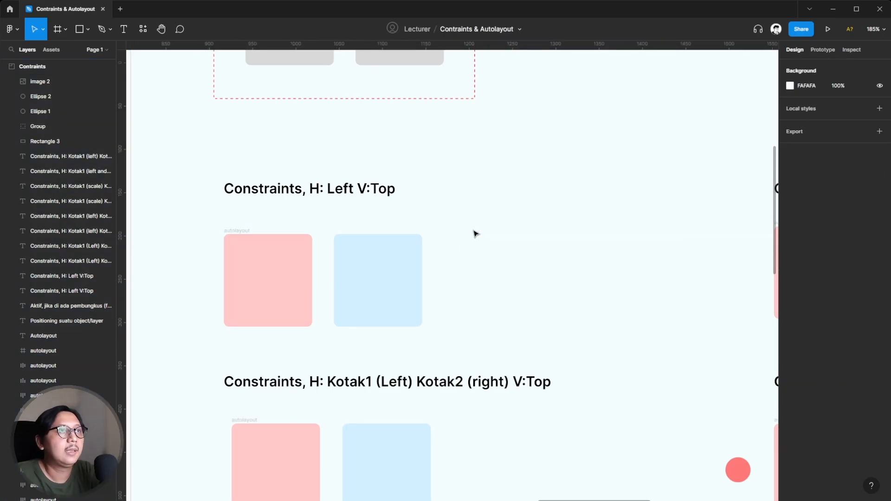
# Duplicate the original autolayout frame to its right again and ungroup the copy
pyautogui.click(242, 229)
pyautogui.click(441, 257)
pyautogui.click(233, 231)
pyautogui.moveTo(233, 231); pyautogui.dragTo(467, 231)
pyautogui.click(536, 197)
pyautogui.click(475, 231)
pyautogui.hotkey('ctrl', 'shift', 'g')
# Stack the copied pink box above the blue one with a 20 spacing and add auto layout to the pair
pyautogui.click(496, 263)
pyautogui.moveTo(510, 268); pyautogui.dragTo(611, 170)
pyautogui.moveTo(539, 130); pyautogui.dragTo(660, 321)
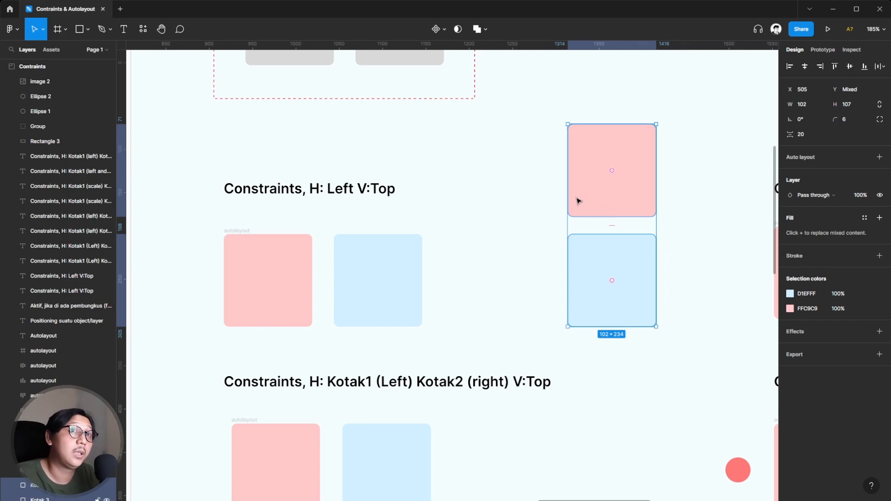
pyautogui.hotkey('shift', 'a')
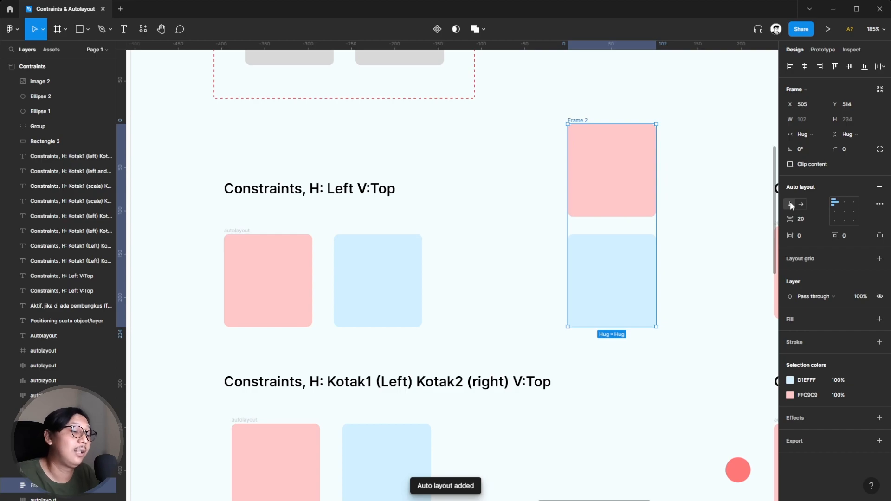
# Delete the vertically stacked auto layout frame
pyautogui.moveTo(553, 97); pyautogui.dragTo(688, 322)
pyautogui.press('Delete')
# Compare the constraints examples with the auto layout examples and inspect the first autolayout frame's layout properties
pyautogui.scroll(-3, 390, 231)
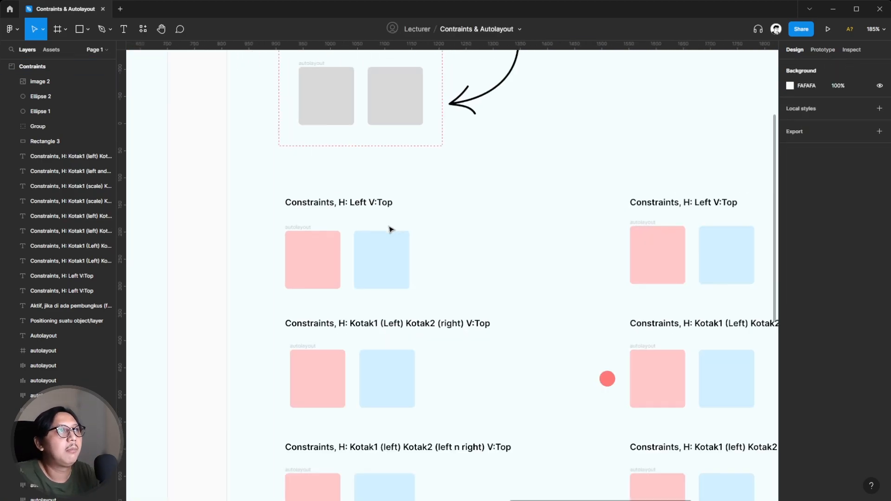
pyautogui.scroll(-3, 390, 230)
pyautogui.hscroll(-3, 394, 223)
pyautogui.scroll(-2, 406, 224)
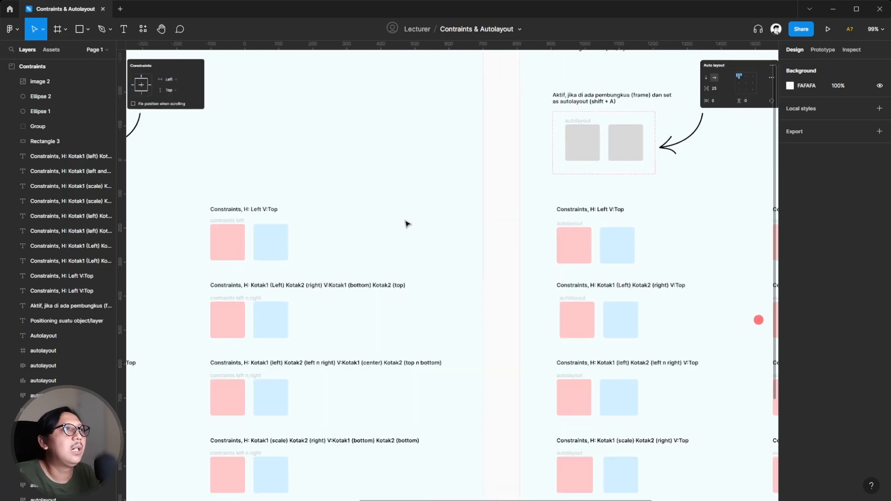
pyautogui.scroll(-2, 406, 223)
pyautogui.hscroll(3, 502, 238)
pyautogui.scroll(6, 570, 235)
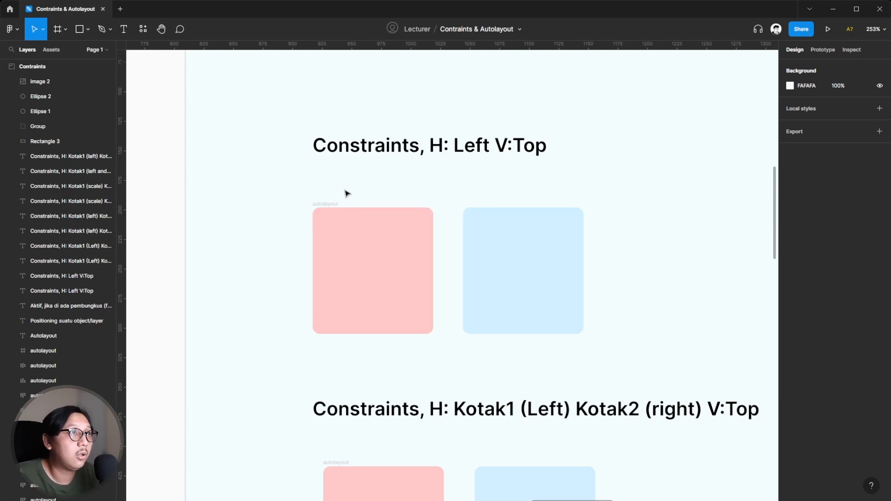
pyautogui.click(328, 205)
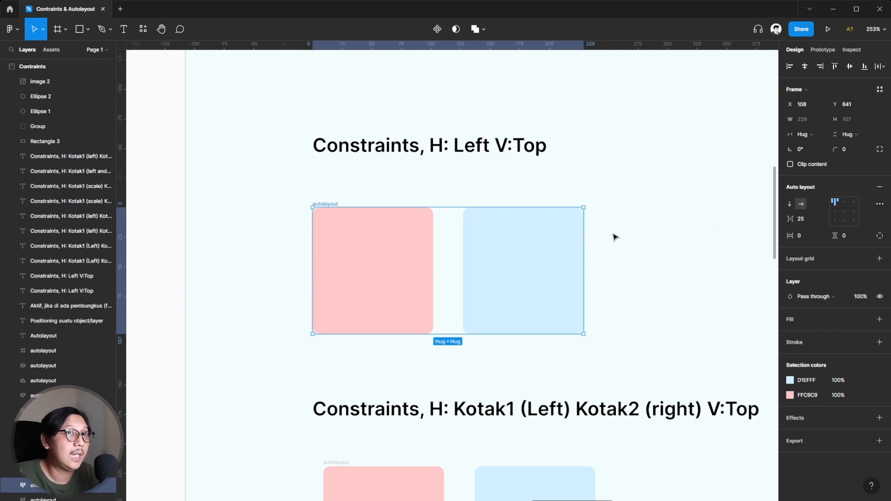
pyautogui.click(699, 223)
pyautogui.click(316, 205)
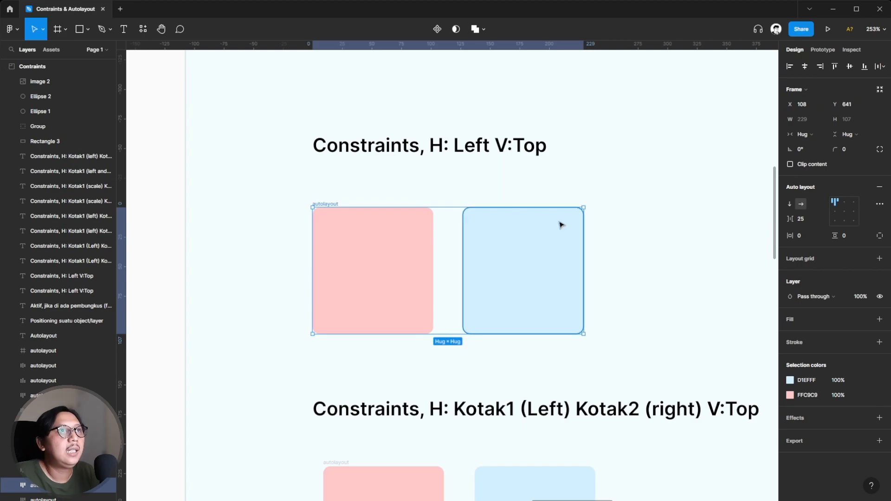
pyautogui.click(461, 183)
# Widen the first autolayout frame to 350, then shrink its width to 229
pyautogui.scroll(-3, 343, 197)
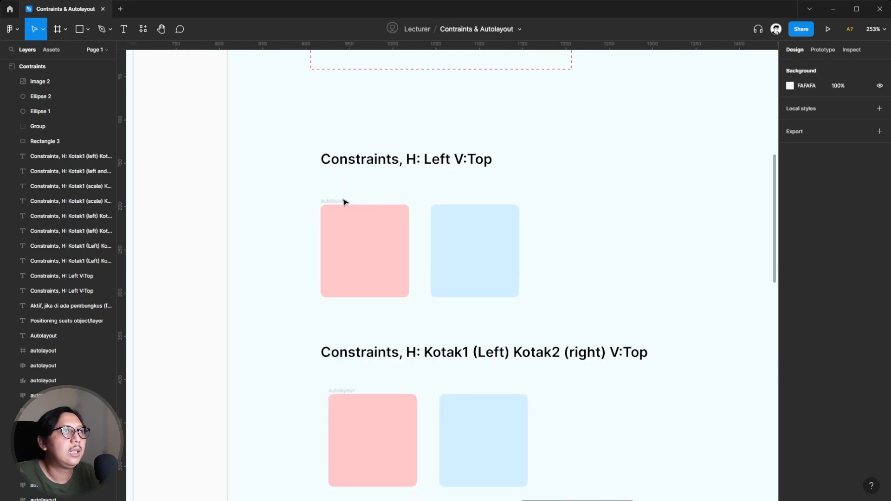
pyautogui.click(332, 201)
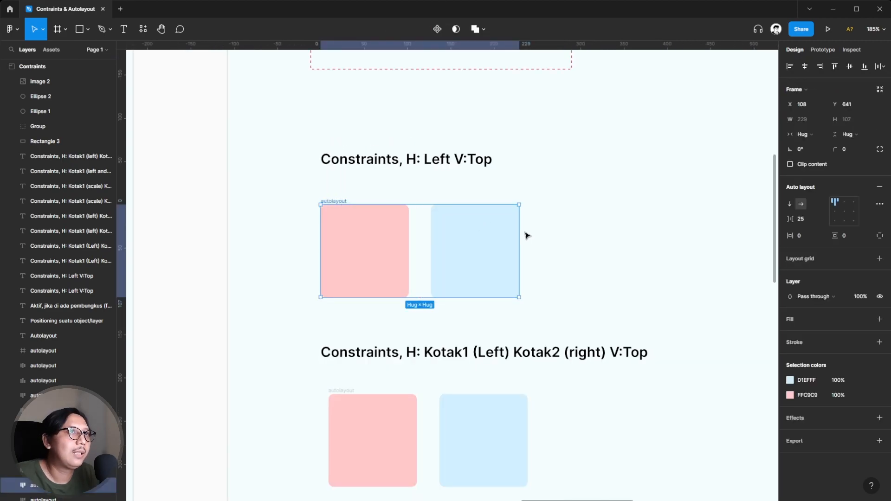
pyautogui.moveTo(538, 234); pyautogui.dragTo(625, 242)
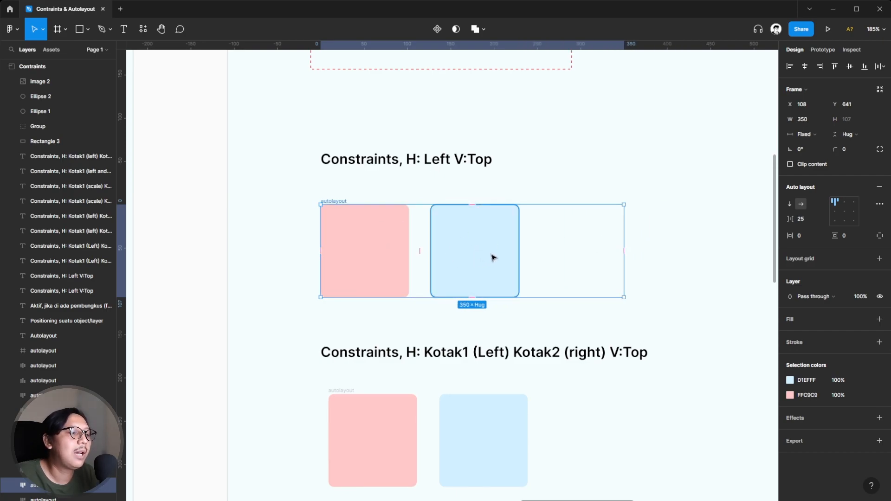
pyautogui.moveTo(624, 229); pyautogui.dragTo(519, 229)
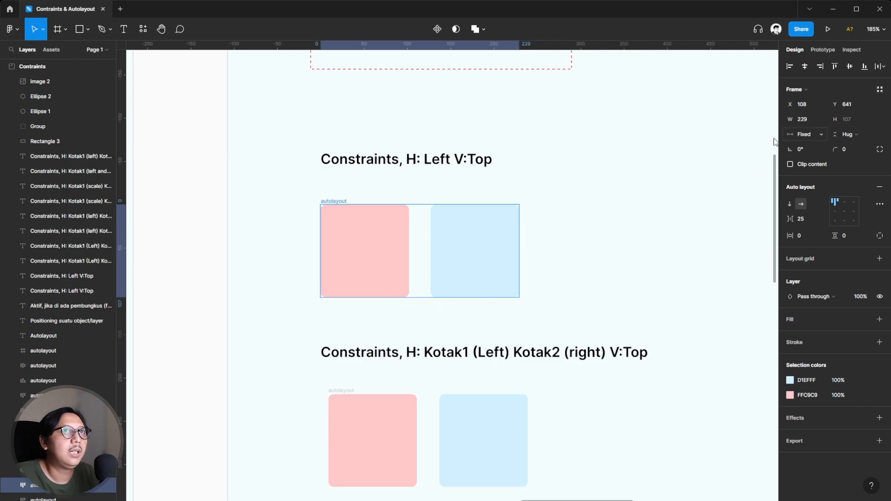
# Widen the first "contraints left" frame in the Constraints section to 396, then undo the resize
pyautogui.keyDown('ctrl'); pyautogui.scroll(-6, 599, 217); pyautogui.keyUp('ctrl')
pyautogui.hscroll(-5, 489, 211)
pyautogui.click(312, 217)
pyautogui.keyDown('ctrl'); pyautogui.scroll(6, 321, 217); pyautogui.keyUp('ctrl')
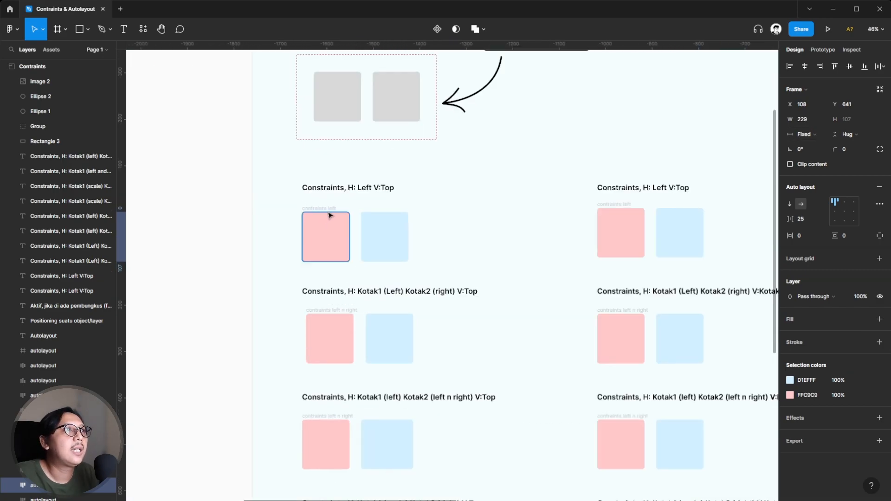
pyautogui.moveTo(469, 255); pyautogui.dragTo(614, 255)
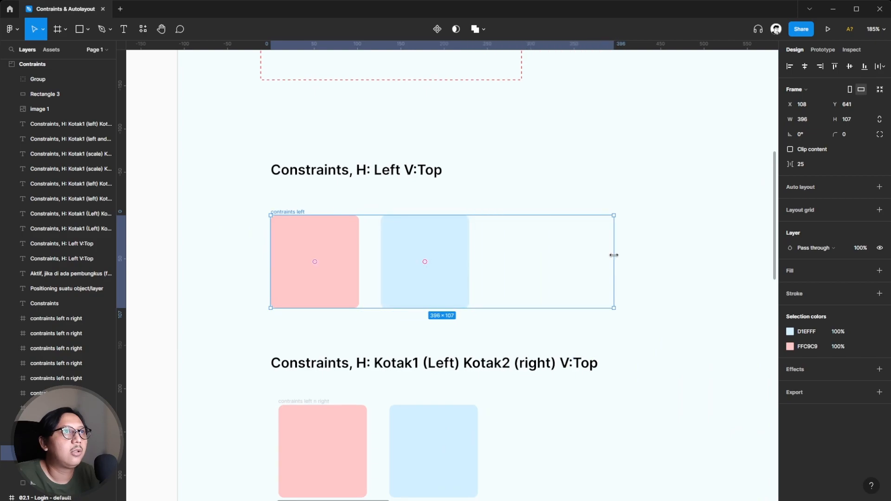
pyautogui.hotkey('ctrl', 'z')
# Widen the constraints frame under "Kotak1 (Left) Kotak2 (right) V:Top" to 323, then narrow it to 284
pyautogui.keyDown('ctrl'); pyautogui.scroll(-5, 408, 227); pyautogui.keyUp('ctrl')
pyautogui.scroll(-1, 429, 335)
pyautogui.keyDown('ctrl'); pyautogui.scroll(4, 413, 335); pyautogui.keyUp('ctrl')
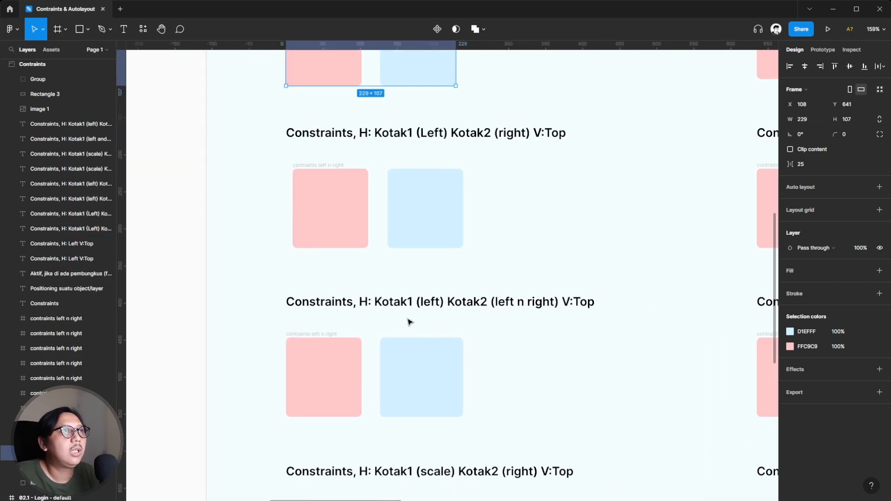
pyautogui.hscroll(3, 271, 204)
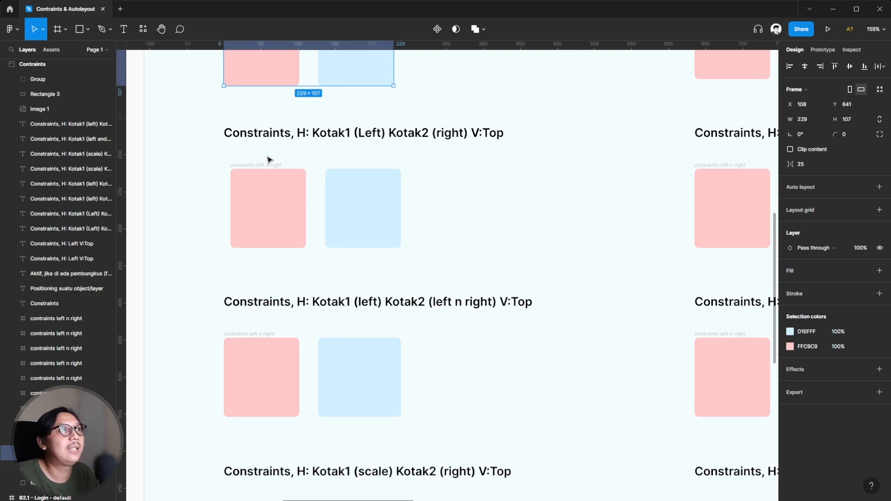
pyautogui.scroll(2, 269, 169)
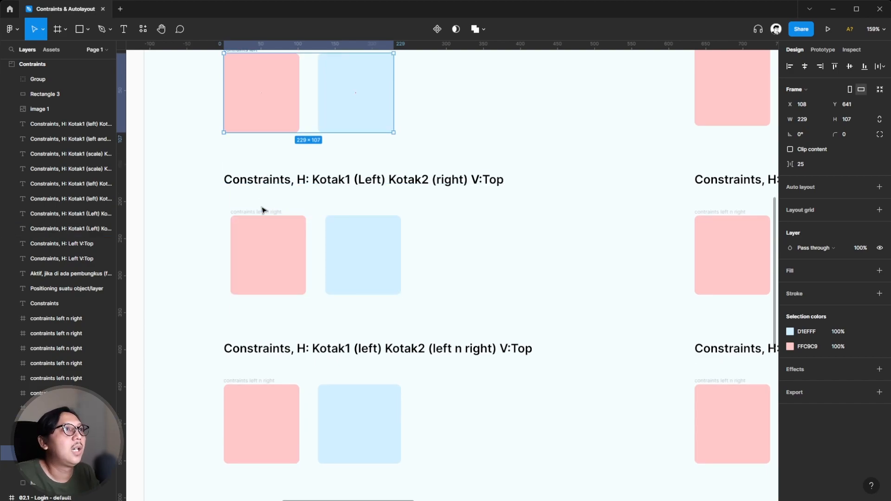
pyautogui.click(263, 210)
pyautogui.click(260, 213)
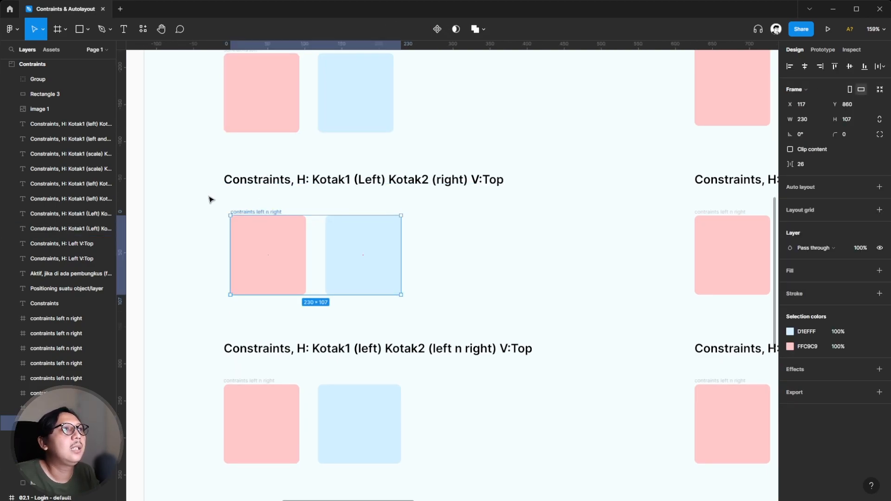
pyautogui.hscroll(1, 209, 199)
pyautogui.moveTo(413, 235); pyautogui.dragTo(455, 232)
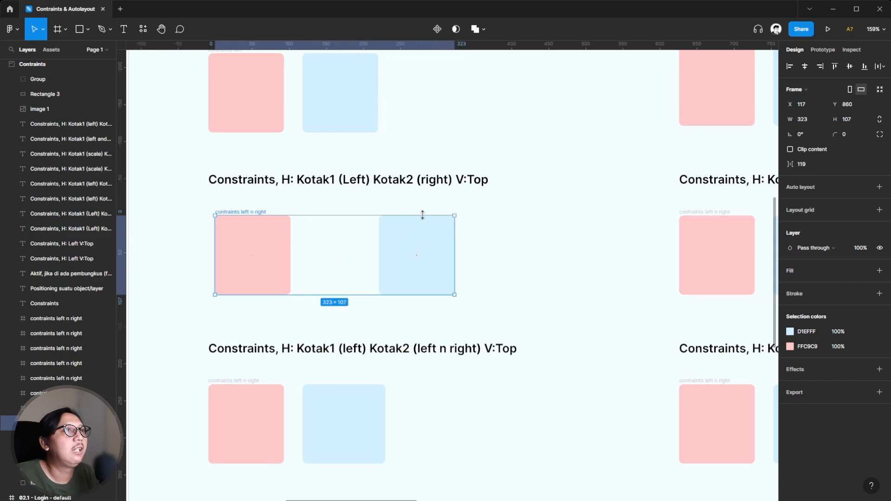
pyautogui.moveTo(458, 238); pyautogui.dragTo(426, 232)
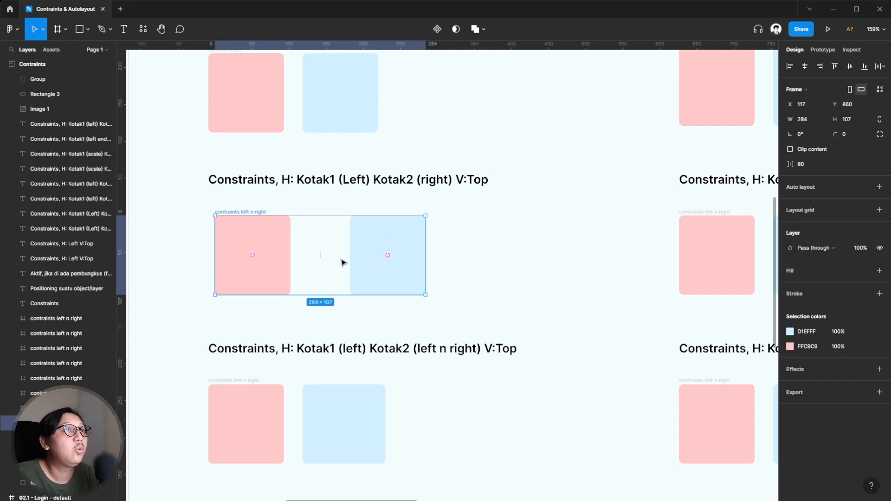
# Compare the item spacing and alignment settings of the first and second autolayout frames in the Autolayout section
pyautogui.scroll(-5, 344, 260)
pyautogui.hscroll(15, 328, 237)
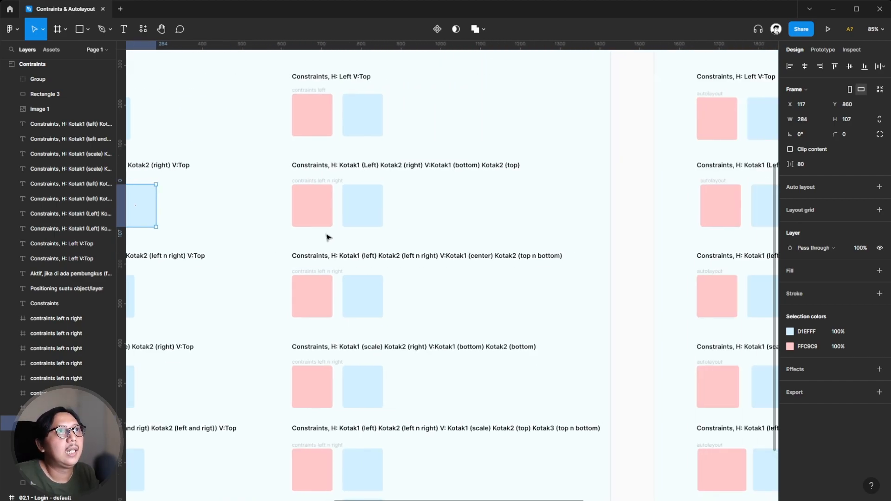
pyautogui.scroll(5, 551, 211)
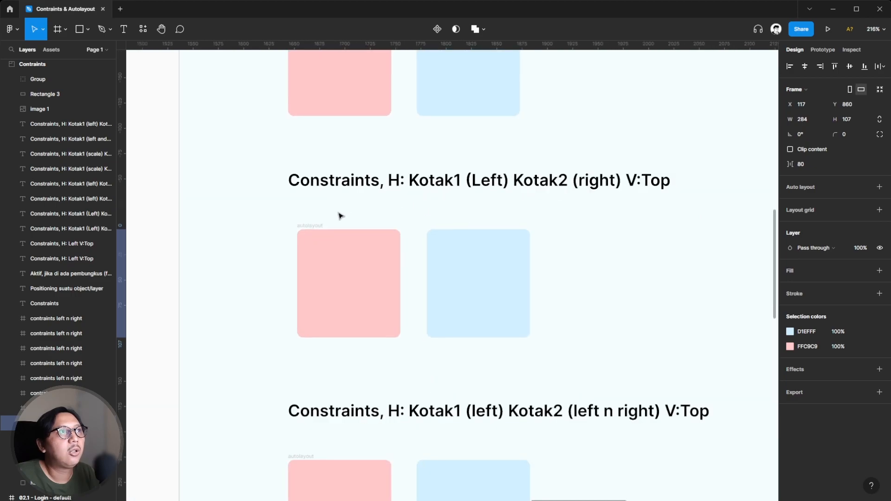
pyautogui.click(314, 227)
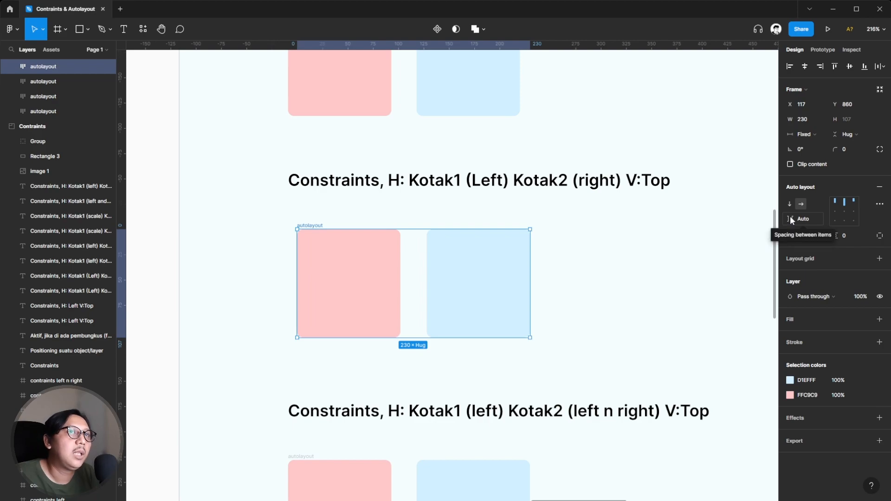
pyautogui.click(620, 264)
pyautogui.scroll(5, 557, 232)
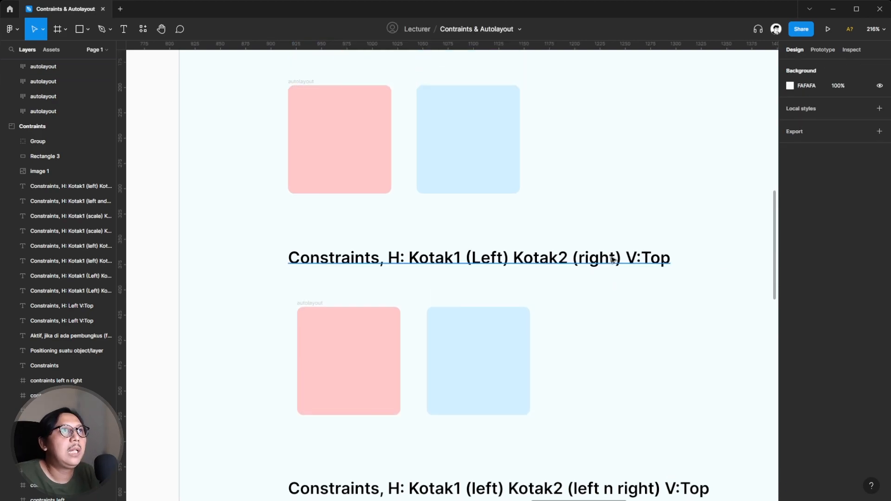
pyautogui.click(300, 163)
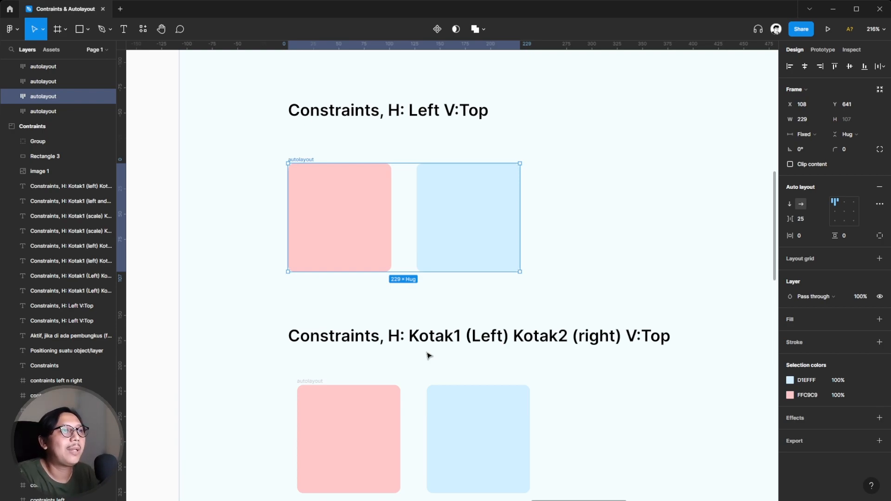
pyautogui.click(309, 378)
pyautogui.click(386, 388)
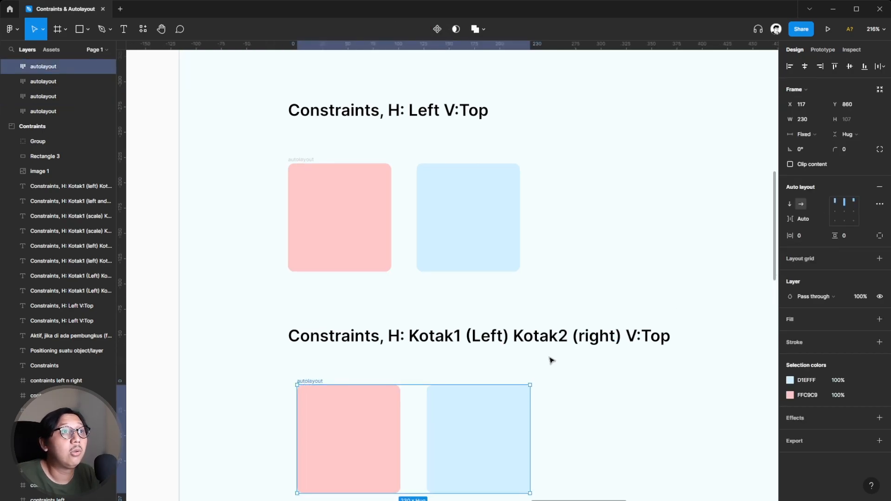
pyautogui.scroll(-2, 585, 366)
pyautogui.click(359, 335)
pyautogui.click(309, 334)
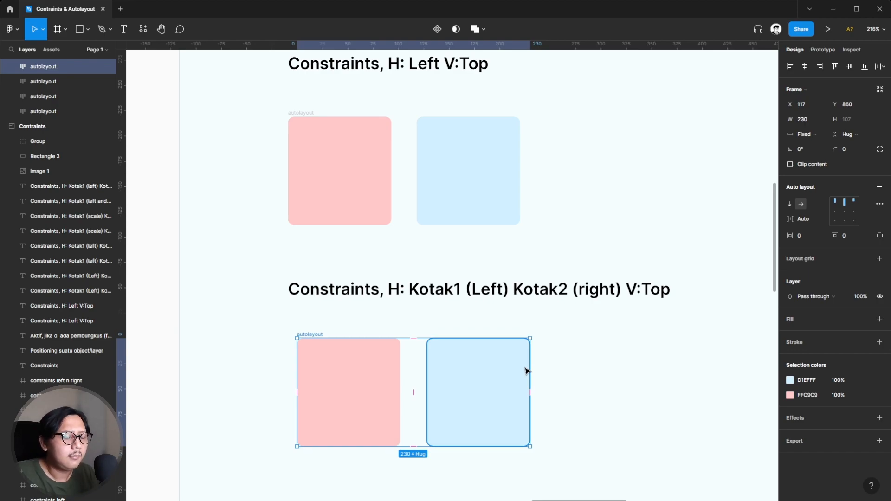
# Widen the second autolayout frame to 309 and 322, then narrow it to 231
pyautogui.click(330, 322)
pyautogui.click(325, 338)
pyautogui.moveTo(534, 374); pyautogui.dragTo(610, 380)
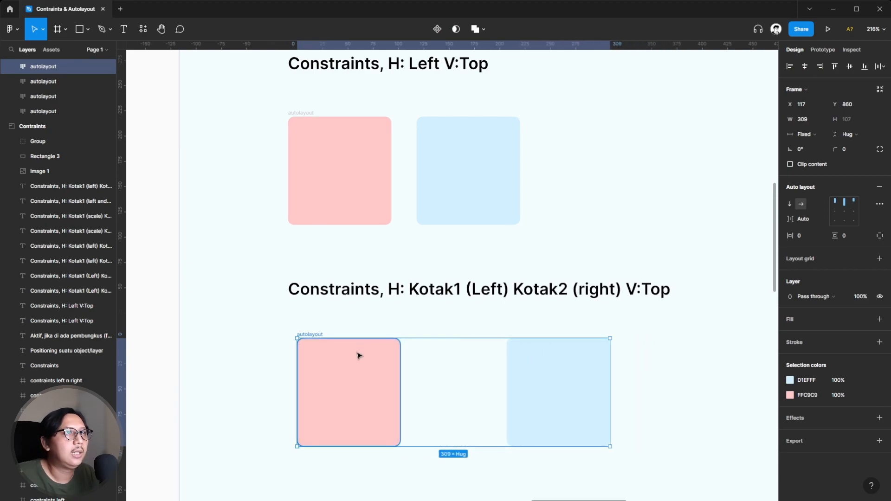
pyautogui.moveTo(610, 361)
pyautogui.mouseDown()
pyautogui.moveTo(754, 360)
pyautogui.moveTo(541, 355)
pyautogui.moveTo(623, 352)
pyautogui.mouseUp()
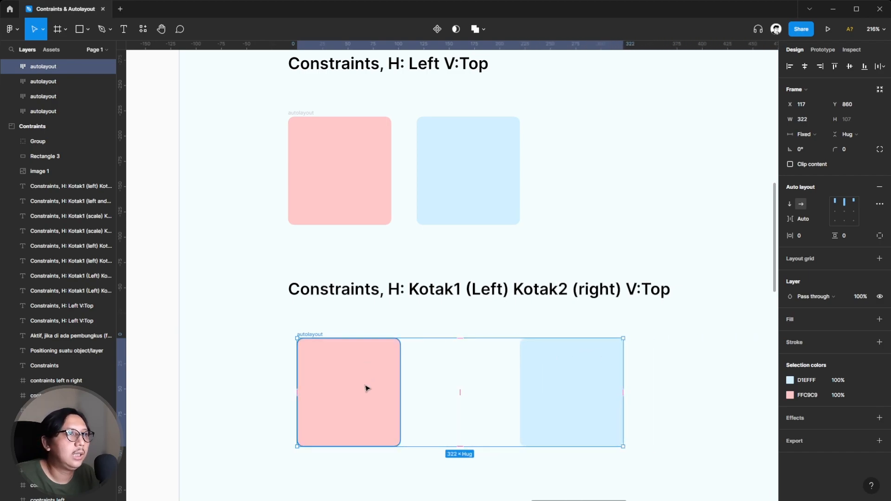
pyautogui.moveTo(623, 361); pyautogui.dragTo(531, 361)
# Look over the "Kotak1 (left) Kotak2 (left n right) V:Top" autolayout example and its counterpart in the Constraints section
pyautogui.scroll(-5, 455, 305)
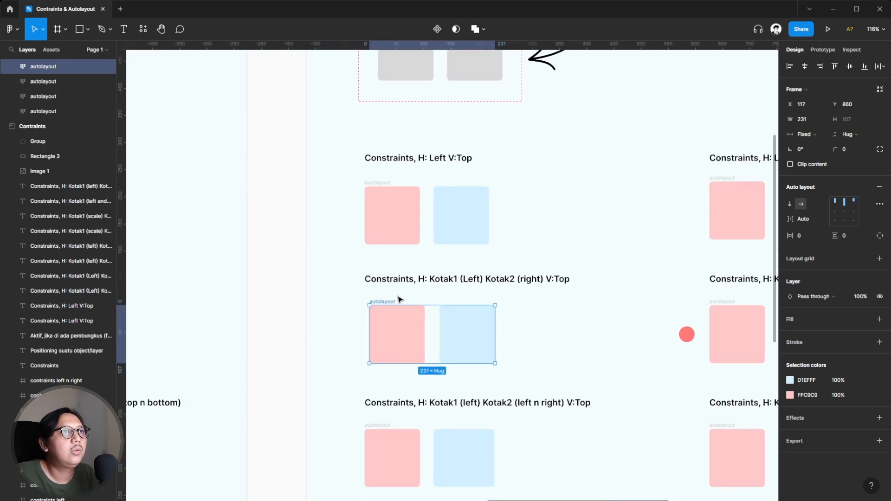
pyautogui.click(293, 289)
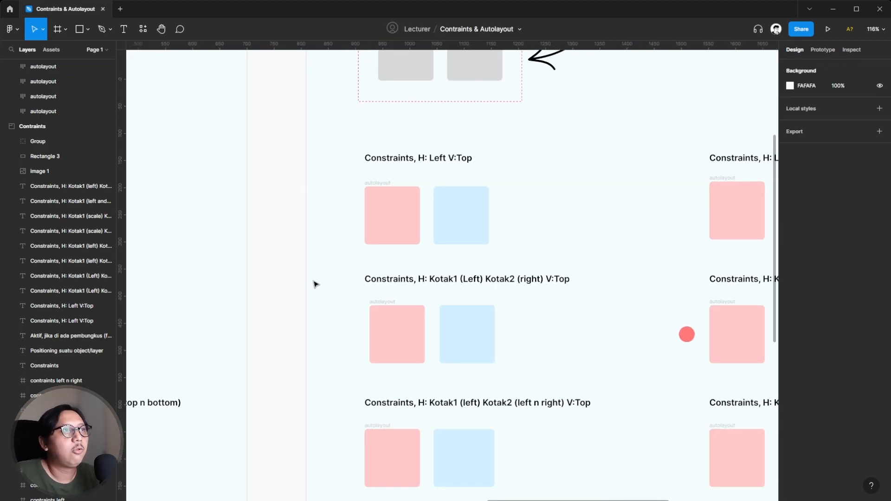
pyautogui.scroll(-3, 382, 314)
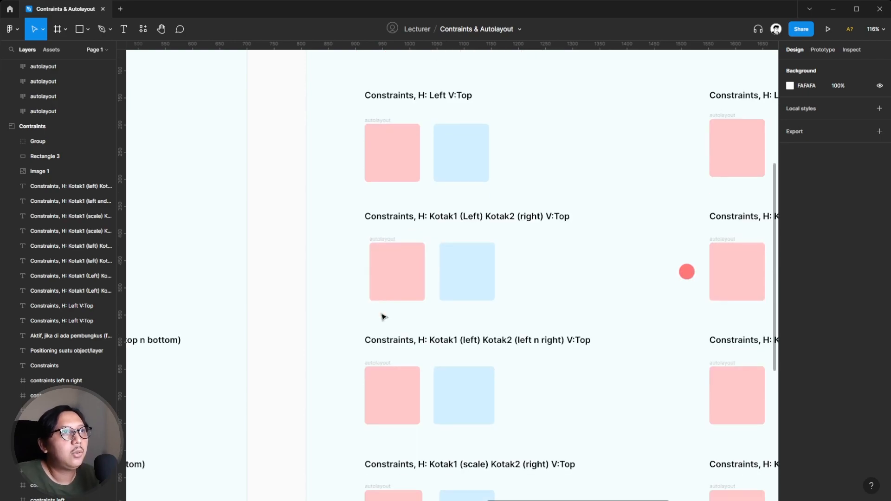
pyautogui.scroll(4, 513, 387)
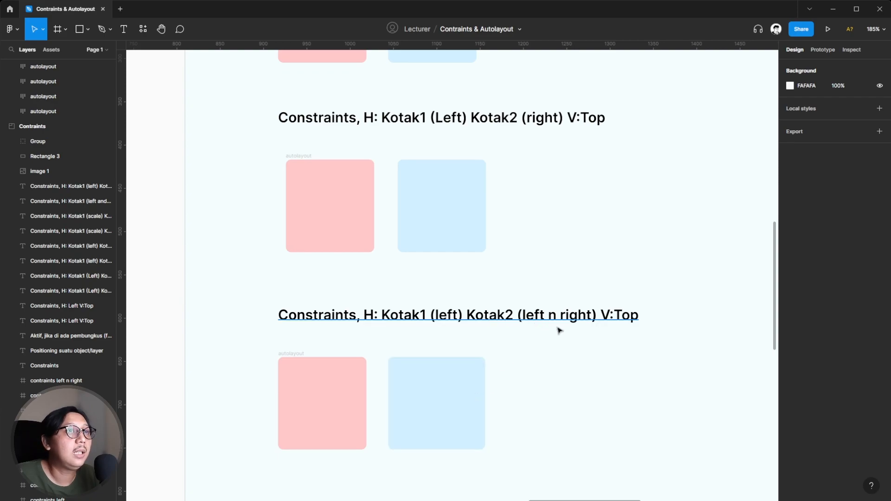
pyautogui.click(295, 359)
pyautogui.click(323, 335)
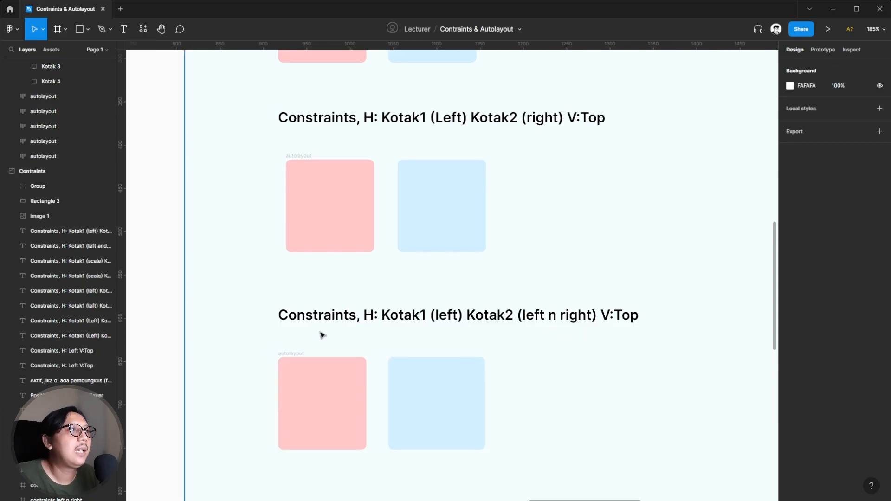
pyautogui.scroll(-1, 322, 335)
pyautogui.scroll(-8, 308, 332)
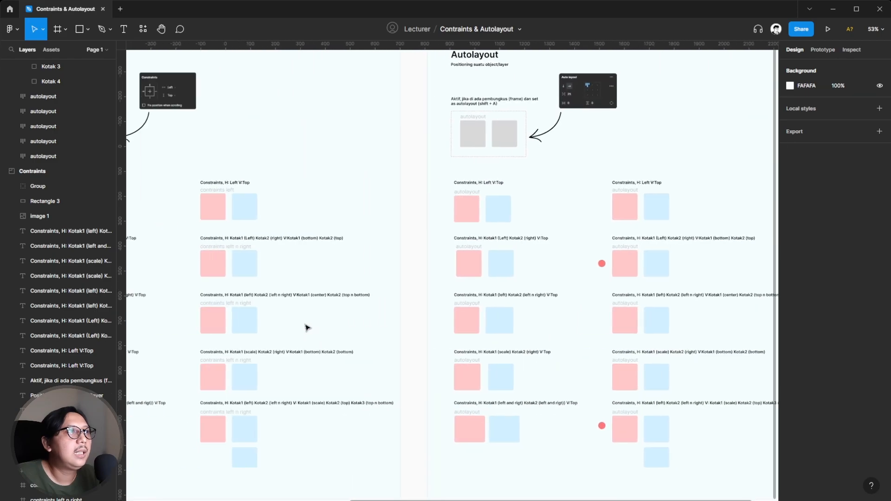
# Inspect the blue box's constraints in the third left-column constraints frame, then widen that frame to 246
pyautogui.scroll(6, 306, 328)
pyautogui.click(218, 306)
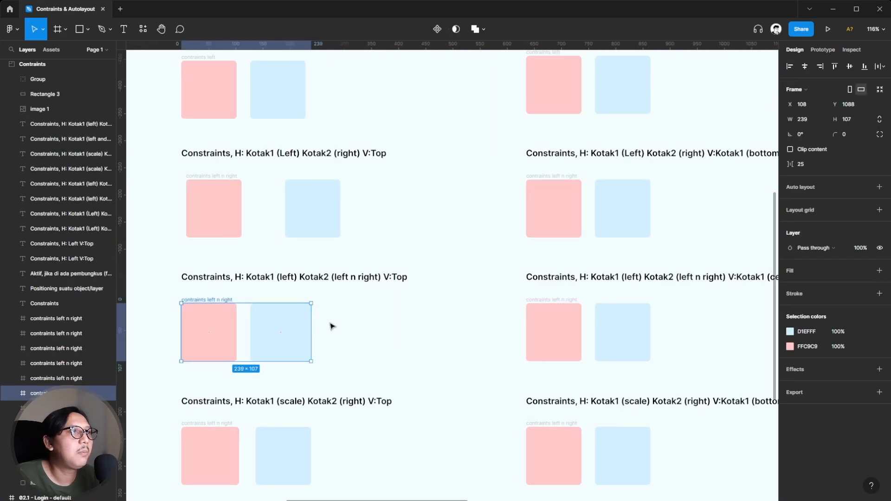
pyautogui.click(267, 317)
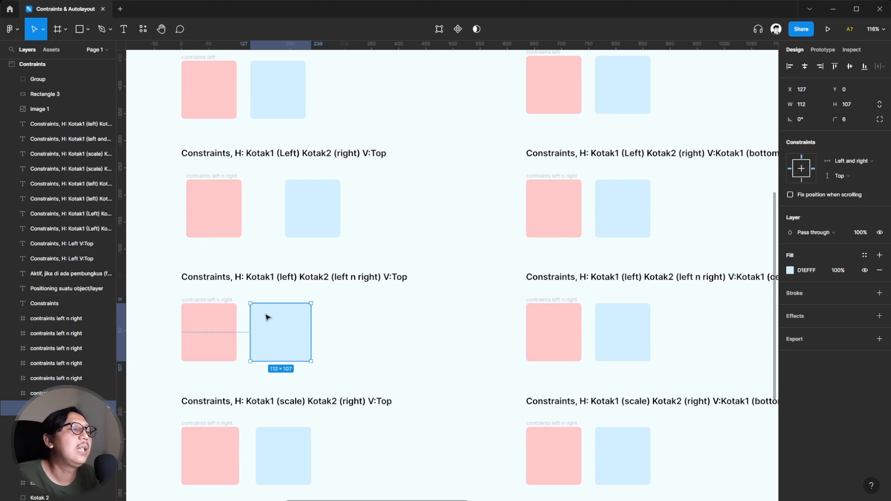
pyautogui.click(351, 317)
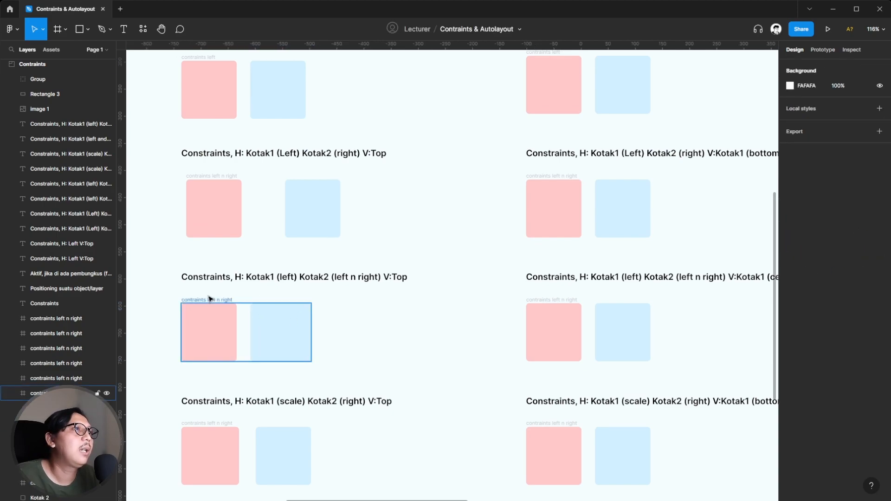
pyautogui.click(207, 300)
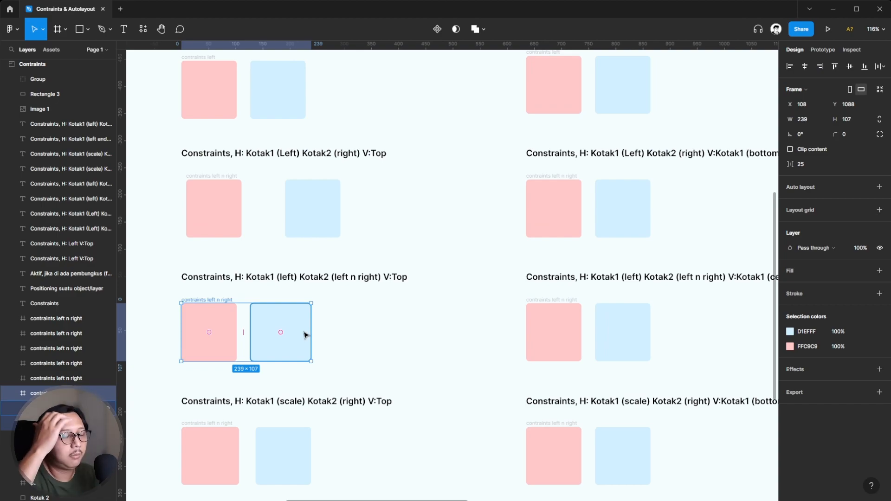
pyautogui.click(330, 307)
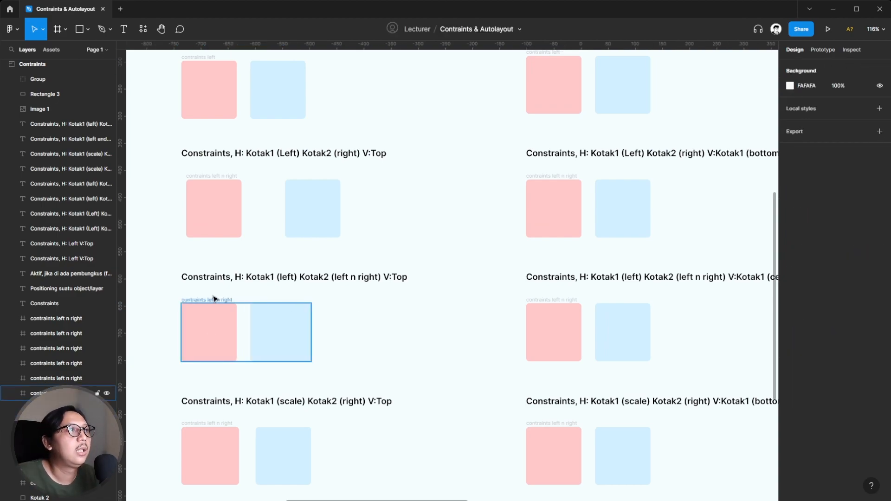
pyautogui.click(215, 299)
pyautogui.moveTo(311, 318)
pyautogui.mouseDown()
pyautogui.moveTo(425, 318)
pyautogui.moveTo(314, 321)
pyautogui.mouseUp()
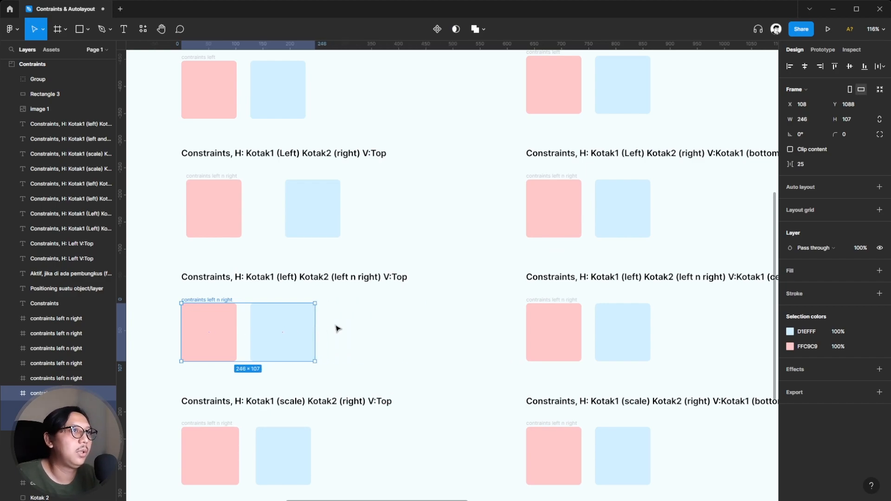
# Inspect the third autolayout frame's layout settings and its blue box's resizing settings
pyautogui.scroll(-5, 338, 329)
pyautogui.hscroll(3, 538, 329)
pyautogui.scroll(5, 529, 320)
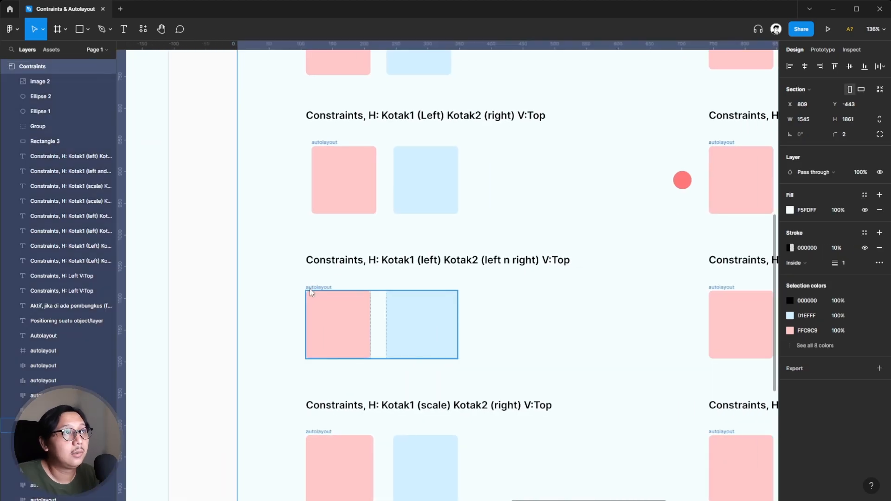
pyautogui.click(308, 288)
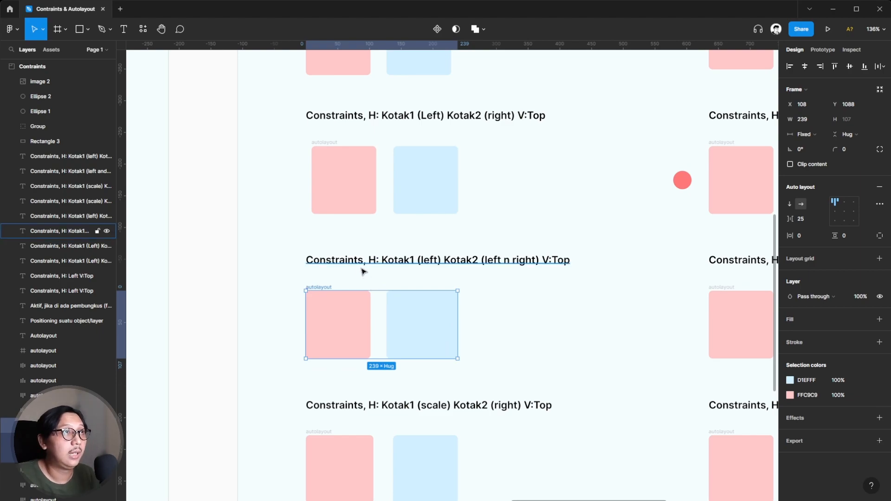
pyautogui.click(382, 280)
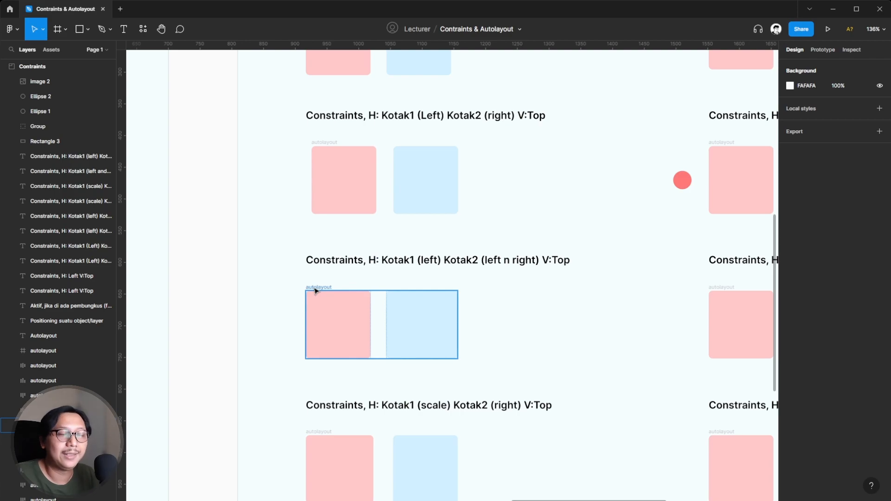
pyautogui.click(425, 314)
pyautogui.scroll(-5, 427, 314)
pyautogui.scroll(6, 428, 315)
pyautogui.scroll(-4, 452, 325)
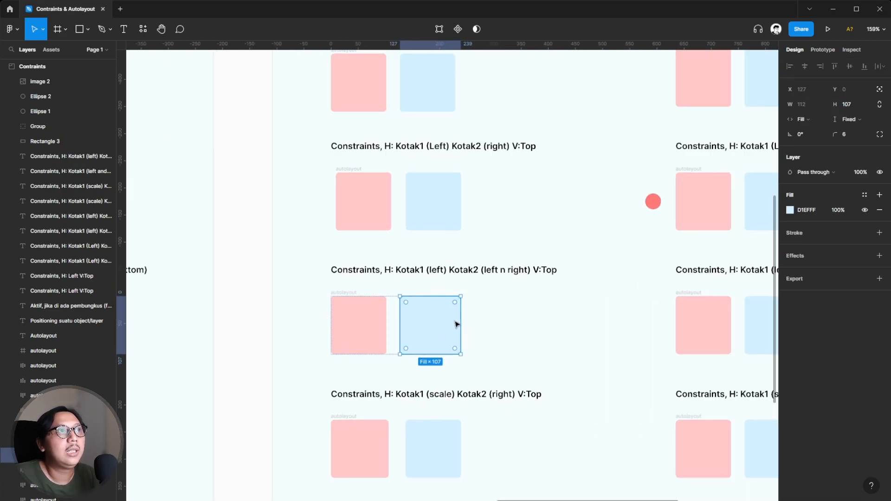
# Widen the constraints frame under "V:Kotak1 (center) Kotak2 (top n bottom)" to 359, then undo the resize
pyautogui.hscroll(-10, 454, 322)
pyautogui.hscroll(7, 474, 310)
pyautogui.moveTo(421, 287); pyautogui.dragTo(436, 297)
pyautogui.moveTo(489, 315); pyautogui.dragTo(560, 318)
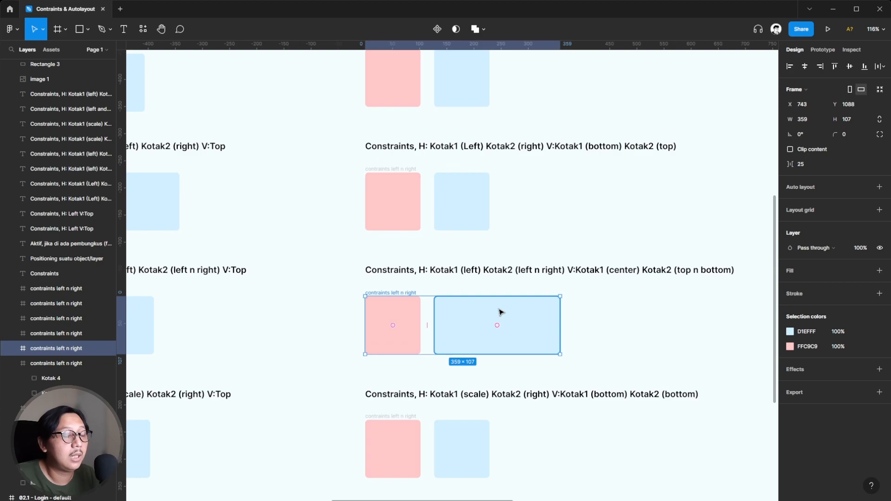
pyautogui.hotkey('ctrl', 'z')
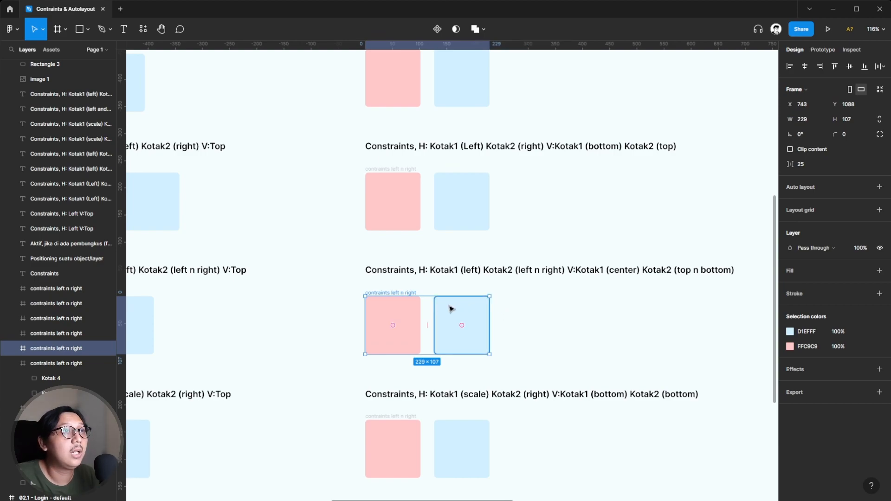
# Inspect the blue box's constraints and its parent frame in the "V:Kotak1 (center) Kotak2 (top n bottom)" example
pyautogui.click(457, 315)
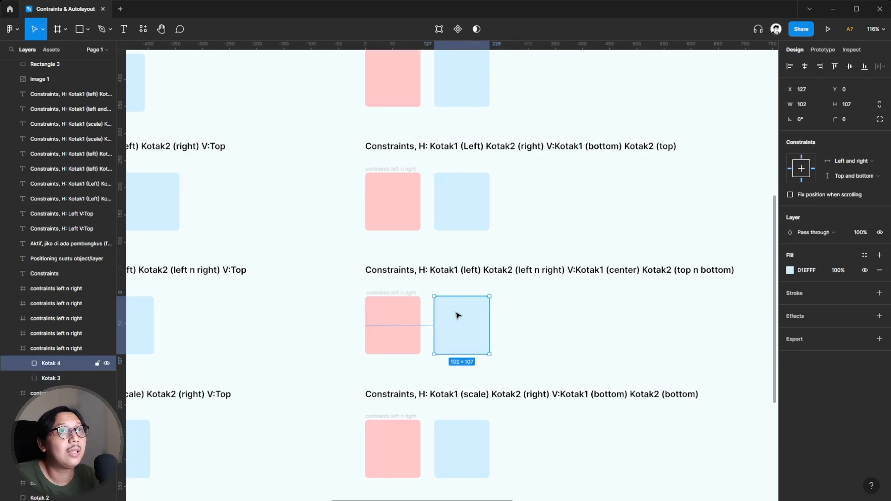
pyautogui.click(527, 317)
pyautogui.click(400, 293)
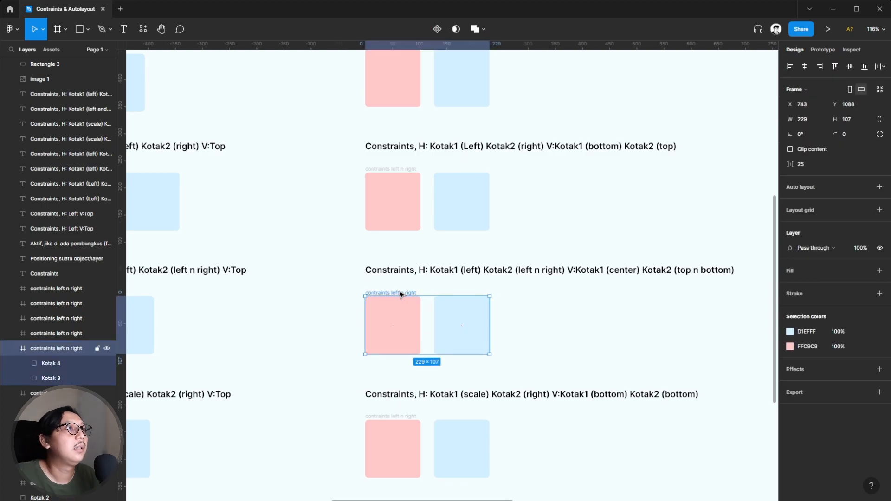
# Inspect the layout settings of the autolayout frame under "Kotak1 (left) Kotak2 (left n right) V:Top"
pyautogui.scroll(-5, 464, 299)
pyautogui.hscroll(3, 513, 288)
pyautogui.scroll(5, 536, 287)
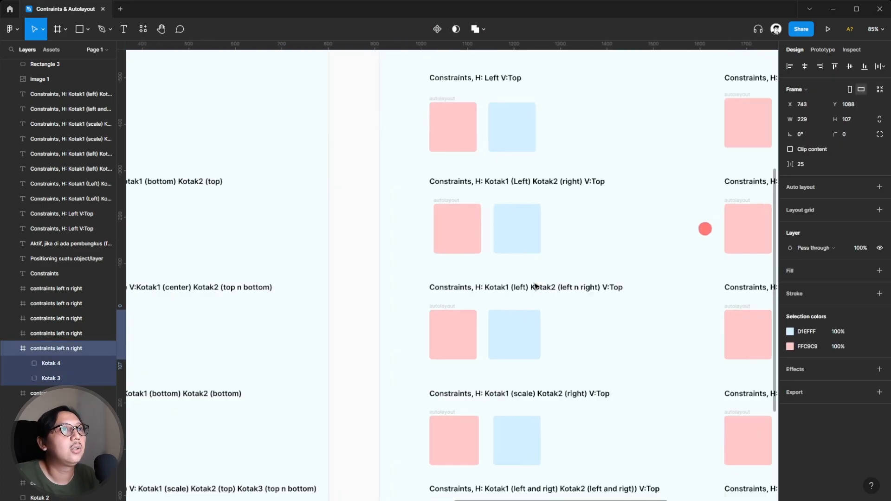
pyautogui.scroll(5, 537, 286)
pyautogui.click(360, 327)
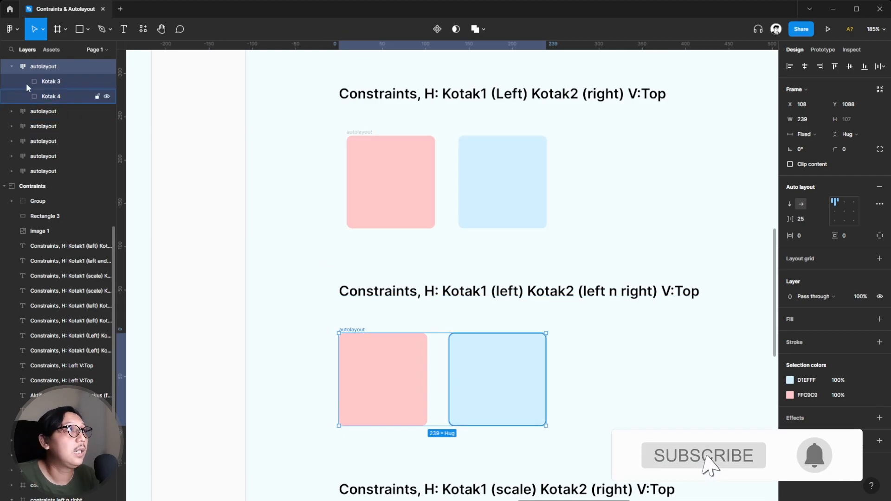
# Widen the constraints frame under "Kotak1 (left) Kotak2 (left n right) V:Top" to 492, then undo the resize
pyautogui.scroll(-2, 487, 312)
pyautogui.hscroll(-5, 482, 300)
pyautogui.hscroll(10, 482, 300)
pyautogui.hscroll(-2, 331, 302)
pyautogui.click(317, 311)
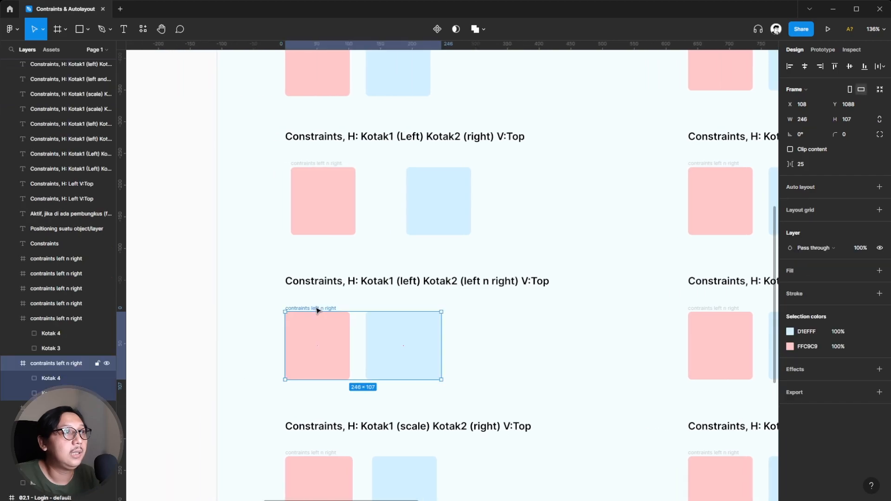
pyautogui.moveTo(445, 337); pyautogui.dragTo(595, 347)
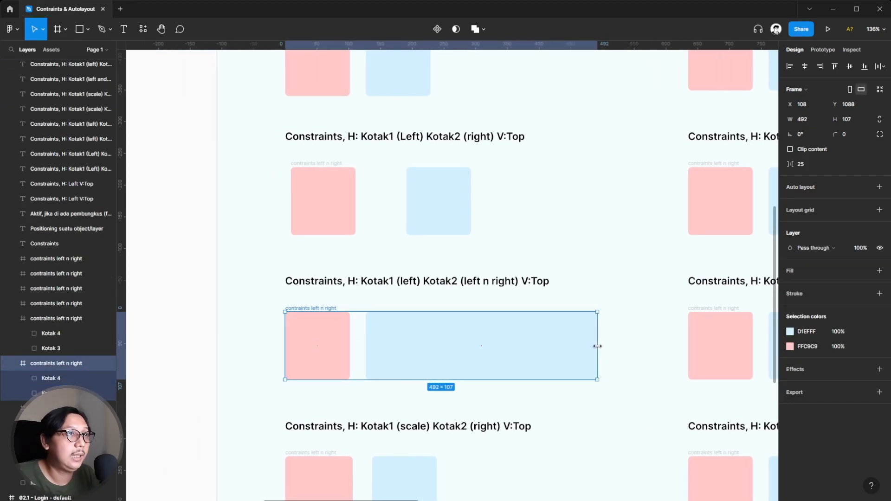
pyautogui.hotkey('ctrl', 'z')
# Inspect the blue and red boxes' constraints in that frame, then the layout settings of the matching autolayout frame
pyautogui.click(403, 335)
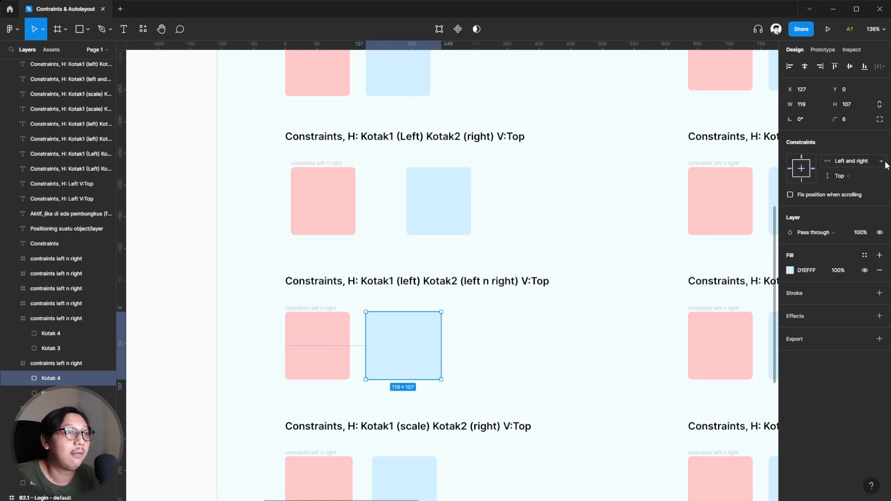
pyautogui.click(312, 331)
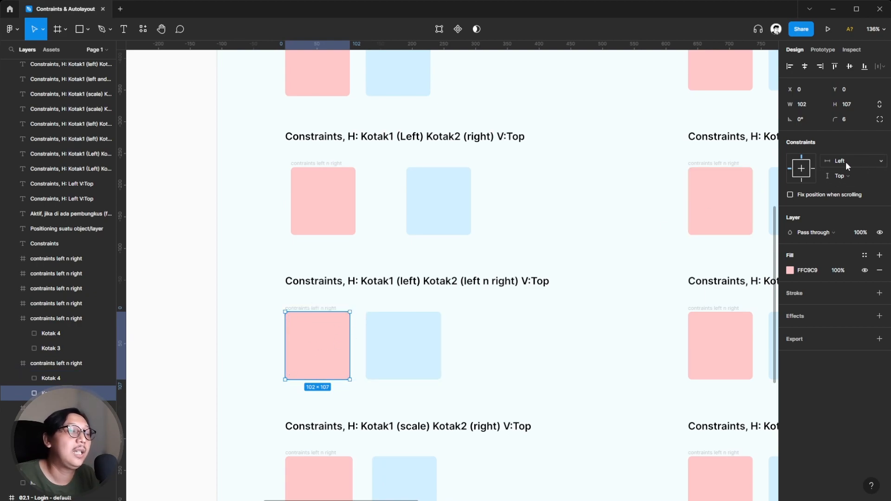
pyautogui.keyDown('ctrl'); pyautogui.scroll(-2, 469, 298); pyautogui.keyUp('ctrl')
pyautogui.hscroll(10, 451, 274)
pyautogui.hscroll(8, 440, 266)
pyautogui.click(344, 284)
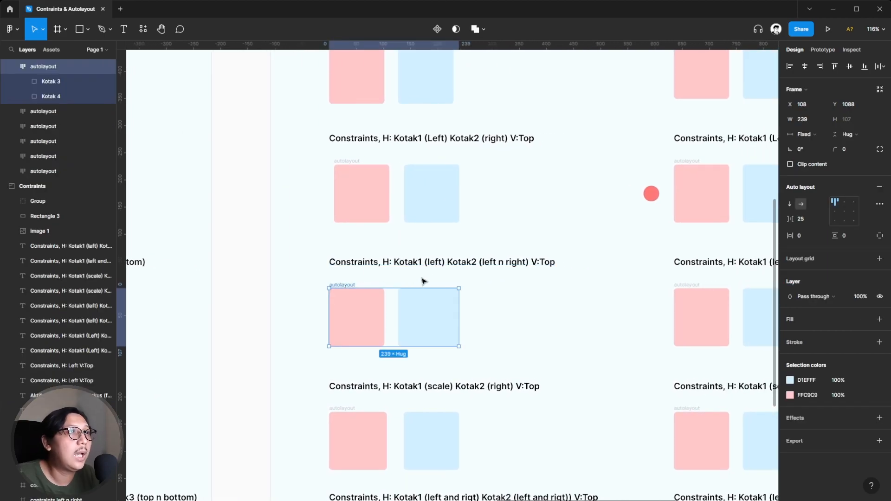
pyautogui.keyDown('ctrl'); pyautogui.scroll(3, 441, 277); pyautogui.keyUp('ctrl')
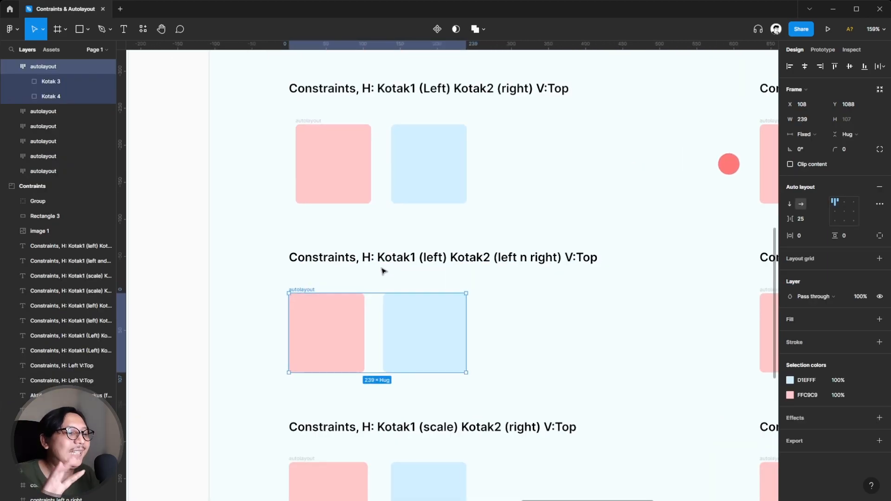
pyautogui.click(249, 300)
pyautogui.click(294, 289)
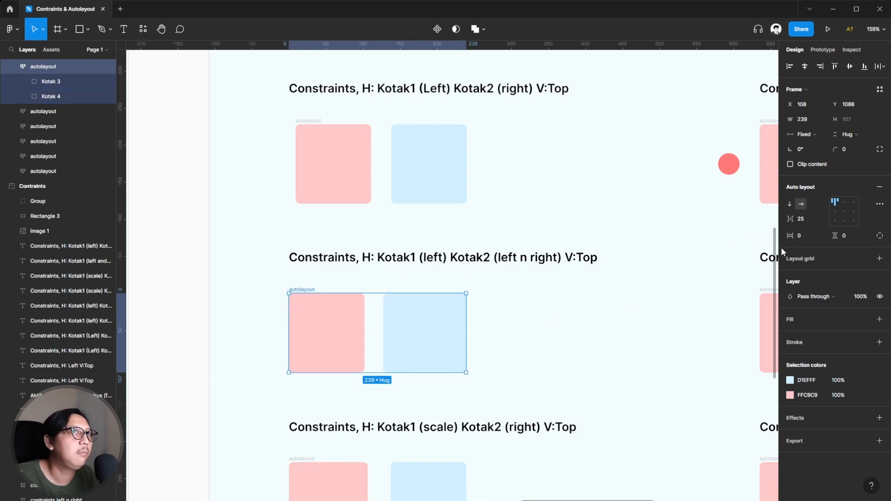
# Inspect the horizontal resizing options of the blue box in the third autolayout frame, leaving its setting as is
pyautogui.click(511, 337)
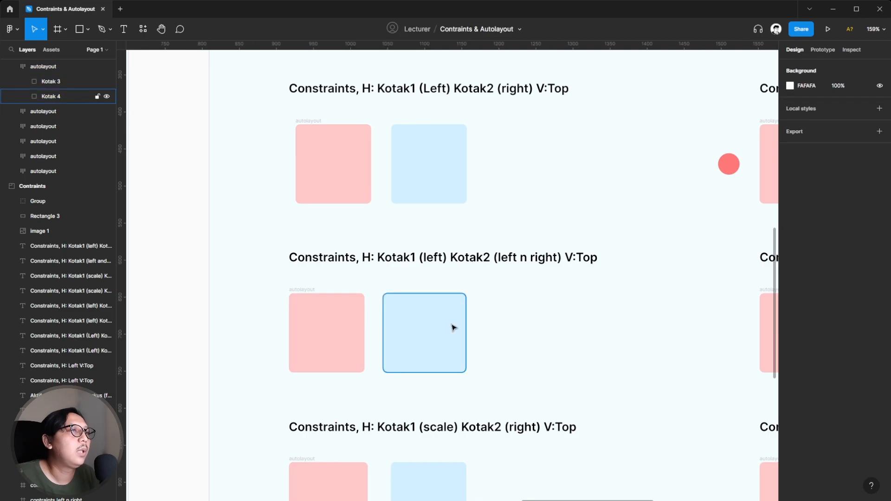
pyautogui.click(551, 334)
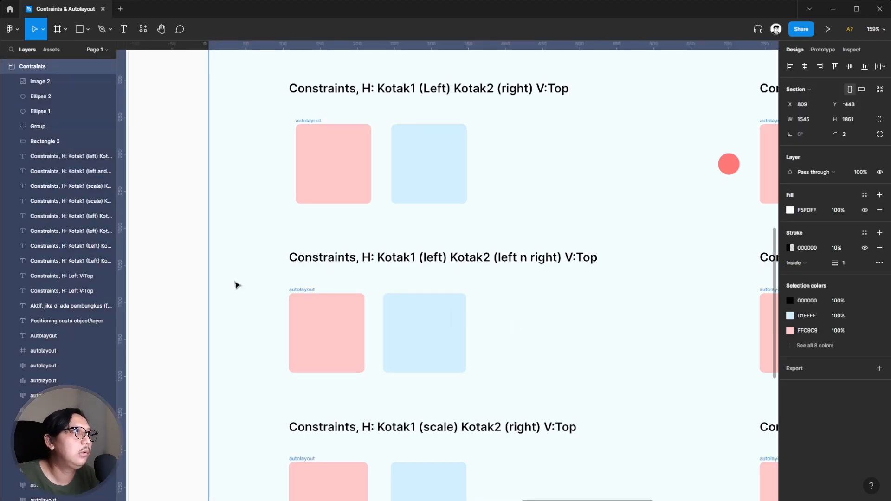
pyautogui.click(427, 327)
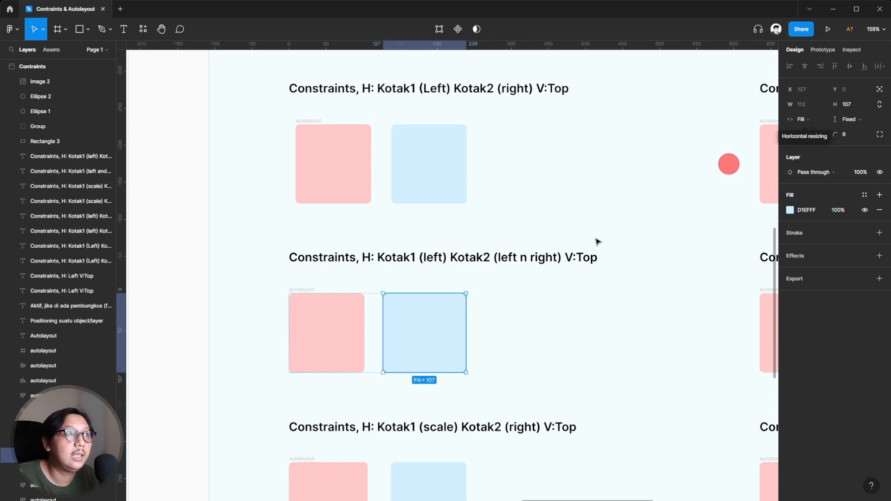
pyautogui.click(559, 303)
pyautogui.click(434, 312)
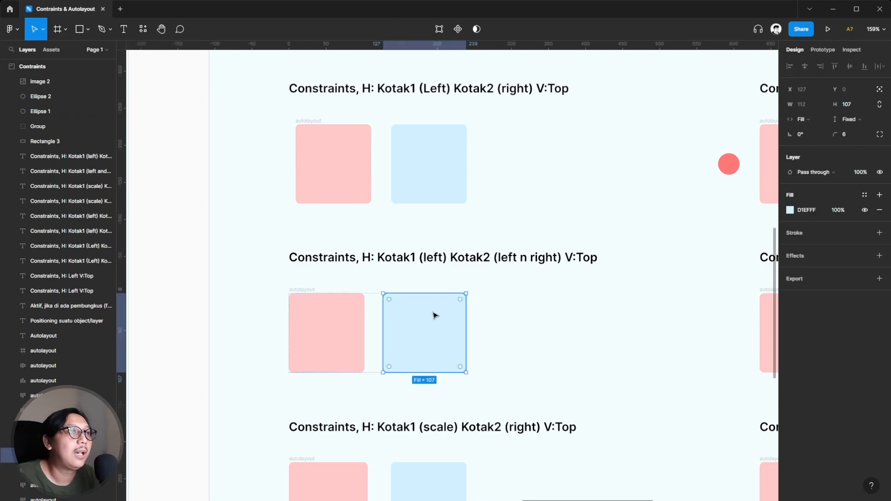
pyautogui.click(811, 120)
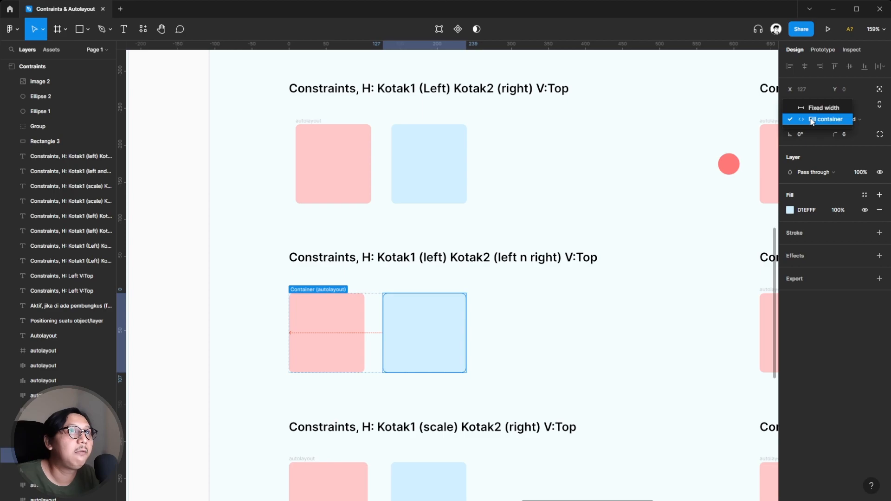
pyautogui.click(612, 305)
# Compare the blue box's resizing settings with the layout settings of its parent autolayout frame
pyautogui.click(514, 337)
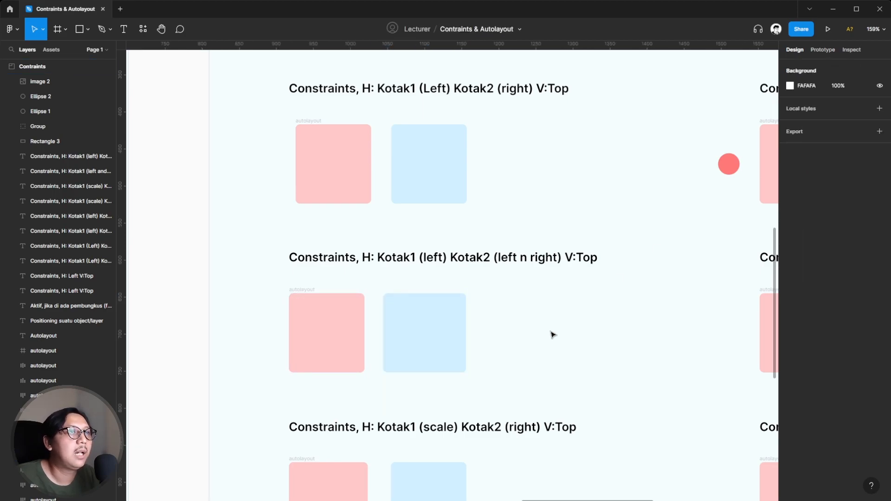
pyautogui.click(433, 334)
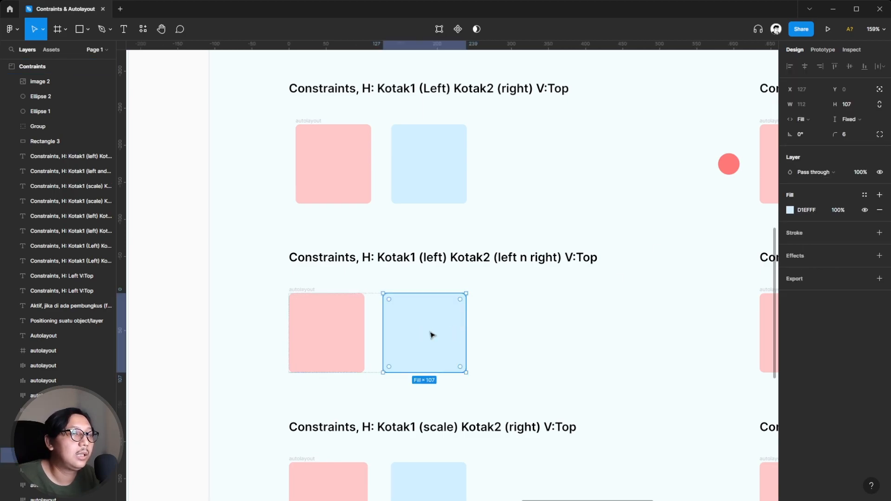
pyautogui.click(576, 331)
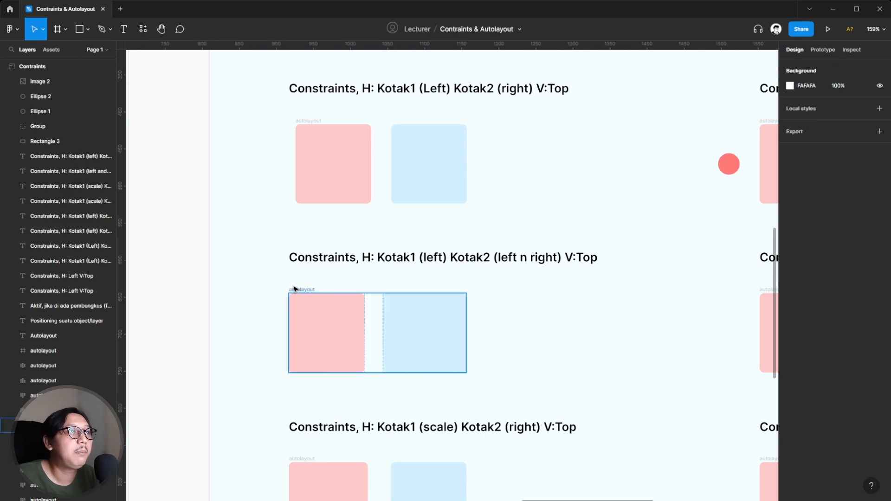
pyautogui.click(441, 326)
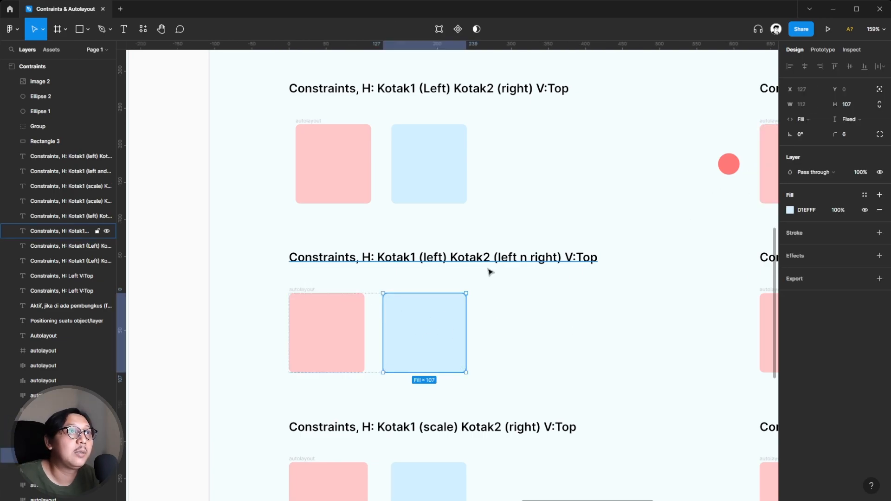
pyautogui.click(506, 311)
pyautogui.click(299, 292)
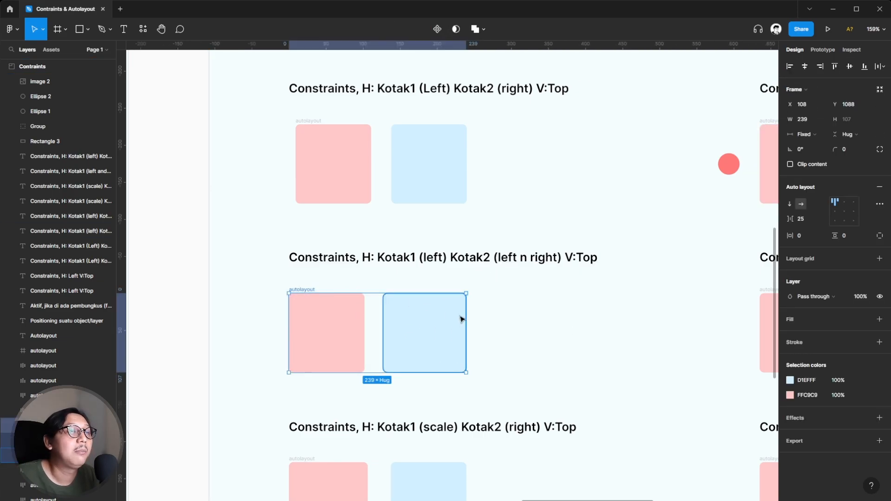
pyautogui.click(417, 319)
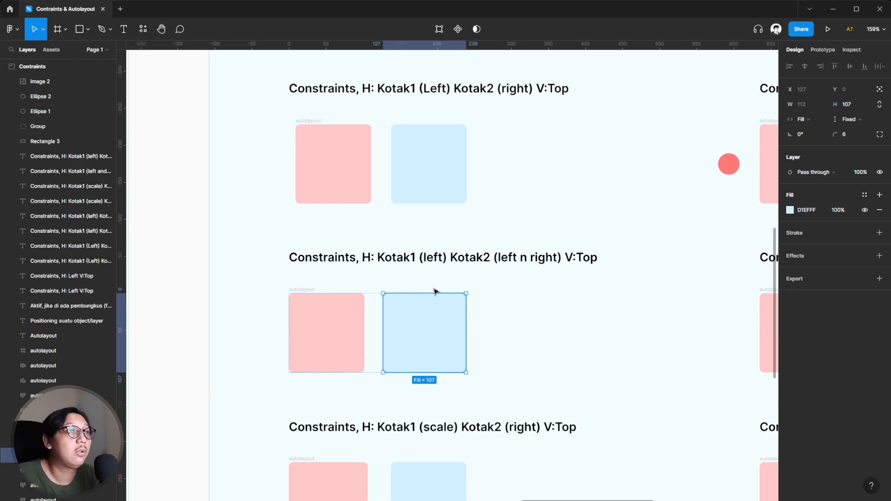
# Widen the autolayout frame under "Kotak1 (left) Kotak2 (left n right) V:Top" to 282 and check the blue box's resizing settings
pyautogui.click(326, 283)
pyautogui.click(296, 290)
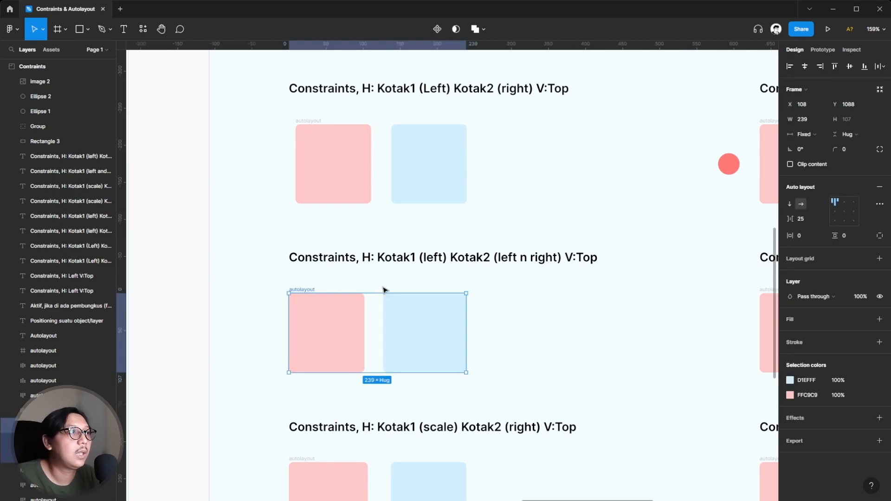
pyautogui.moveTo(467, 315); pyautogui.dragTo(497, 311)
pyautogui.click(582, 324)
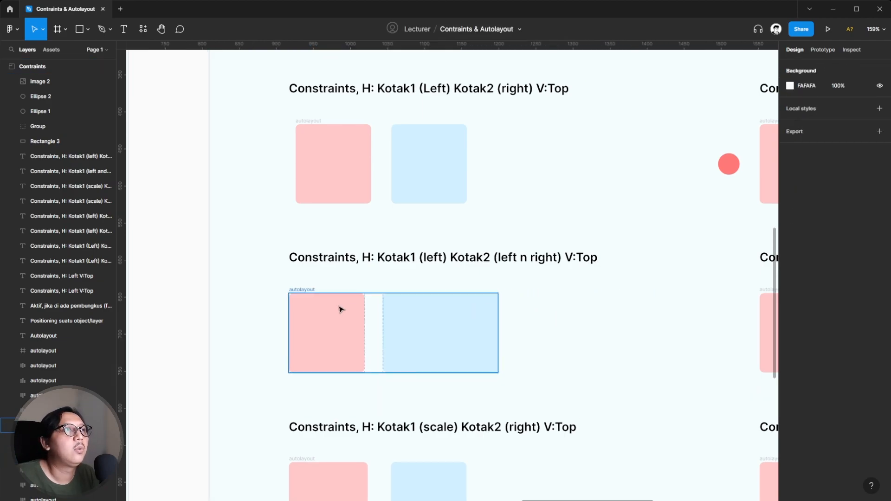
pyautogui.click(297, 292)
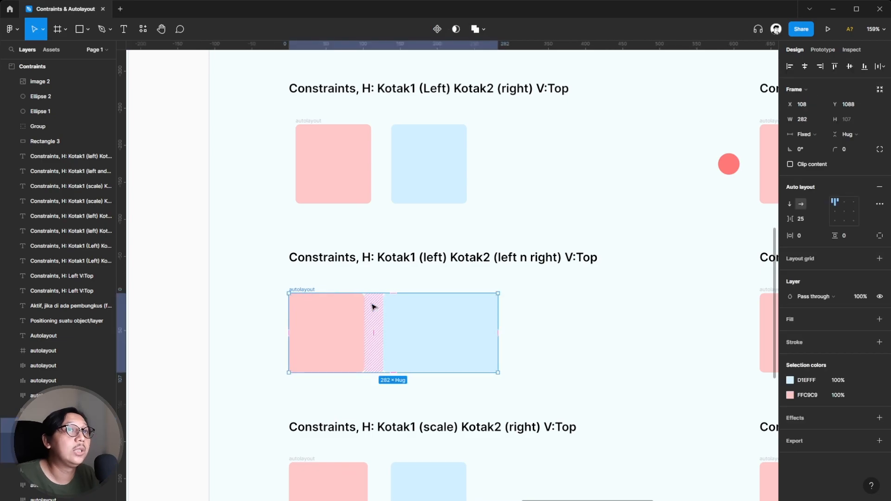
pyautogui.click(439, 314)
# Widen the constraints frame under "Kotak1 (scale) Kotak2 (right) V:Top", then undo the resize
pyautogui.scroll(-3, 445, 314)
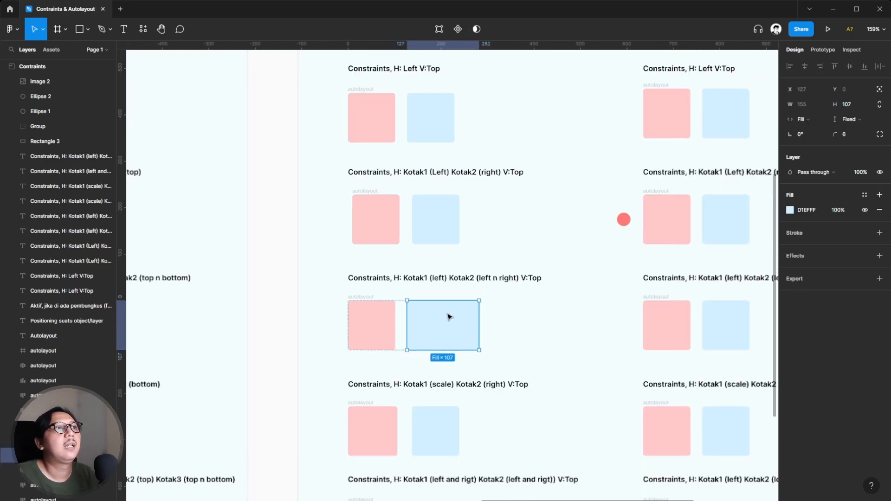
pyautogui.hscroll(-10, 437, 381)
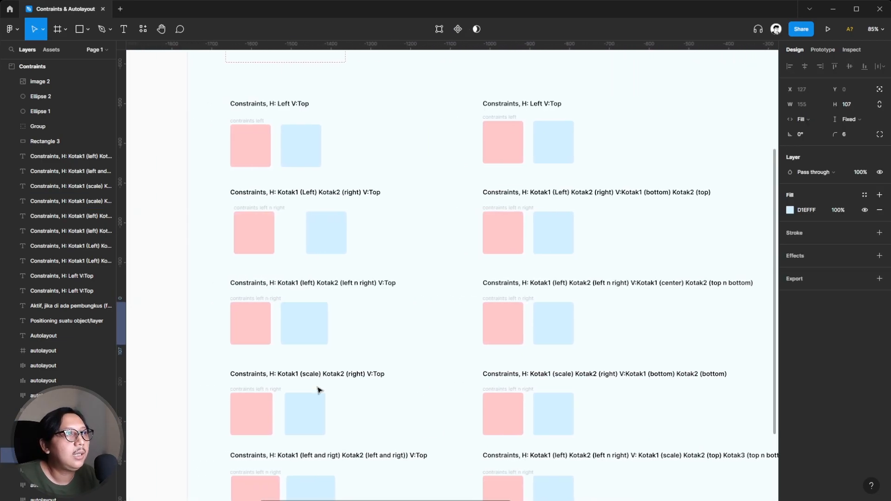
pyautogui.scroll(-1, 246, 354)
pyautogui.click(246, 358)
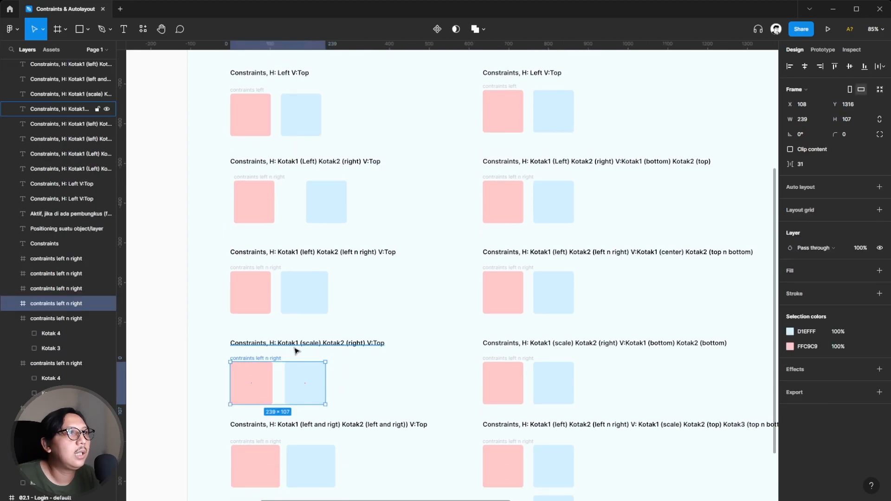
pyautogui.moveTo(325, 375); pyautogui.dragTo(364, 374)
pyautogui.hotkey('ctrl', 'z')
# Inspect the red box's constraints and its parent frame in the "Kotak1 (scale) Kotak2 (right) V:Top" constraints example
pyautogui.scroll(3, 285, 375)
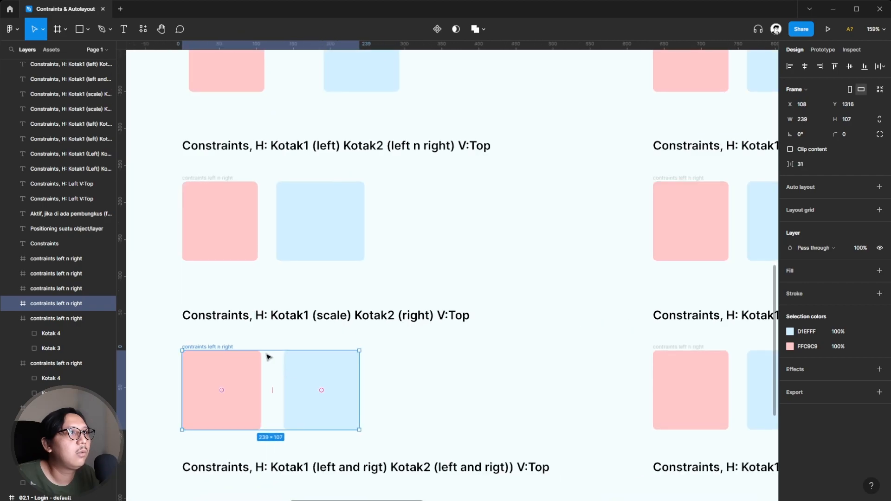
pyautogui.scroll(-2, 249, 362)
pyautogui.moveTo(329, 364)
pyautogui.mouseDown()
pyautogui.moveTo(449, 362)
pyautogui.moveTo(331, 365)
pyautogui.mouseUp()
pyautogui.click(246, 367)
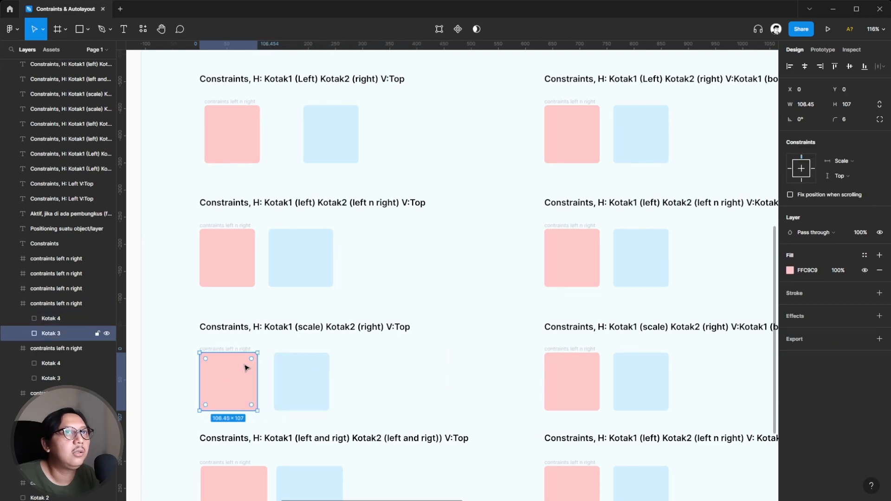
pyautogui.keyDown('shift'); pyautogui.click(319, 370); pyautogui.keyUp('shift')
pyautogui.hotkey('shift', 'Return')
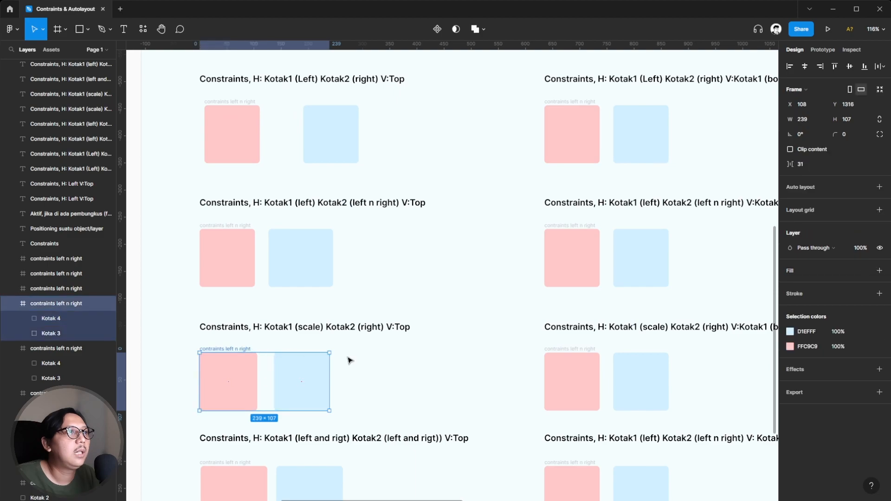
# Inspect the layout settings of the autolayout frame under "Kotak1 (scale) Kotak2 (right) V:Top" against its constraints counterpart
pyautogui.scroll(-4, 349, 360)
pyautogui.hscroll(5, 349, 358)
pyautogui.scroll(6, 582, 343)
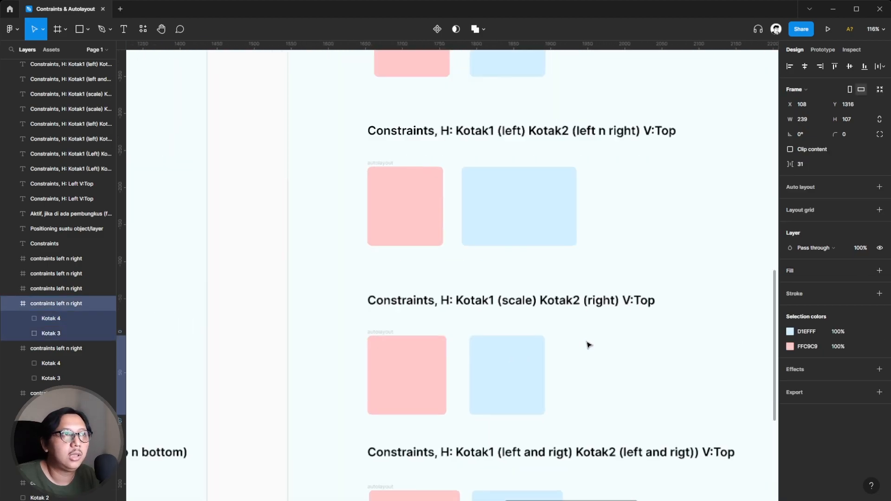
pyautogui.click(348, 332)
pyautogui.scroll(-5, 290, 325)
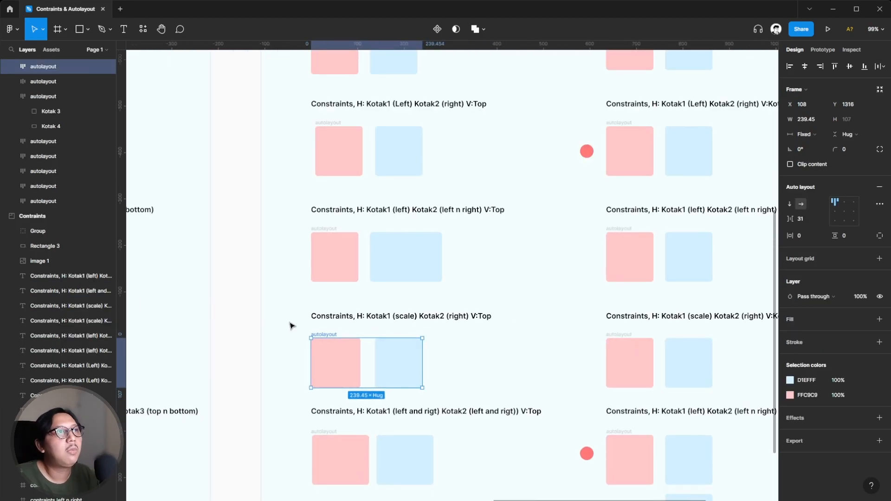
pyautogui.hscroll(15, 290, 321)
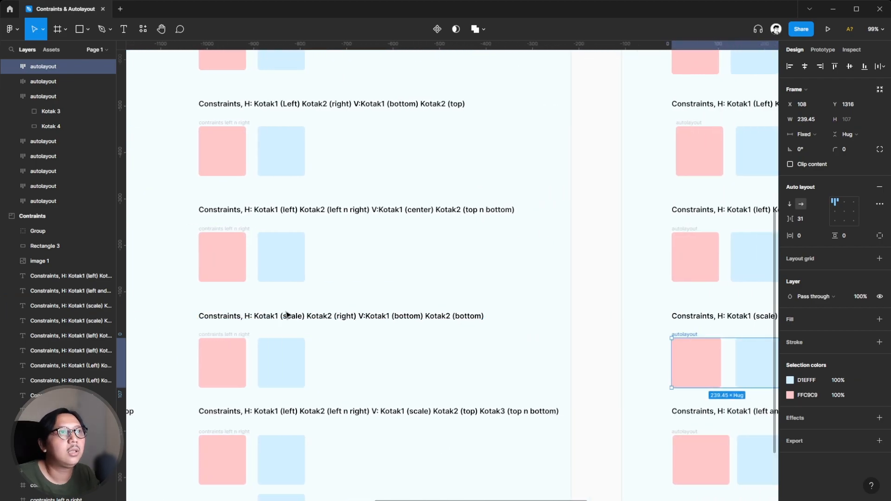
pyautogui.scroll(5, 503, 356)
pyautogui.click(504, 357)
pyautogui.click(255, 324)
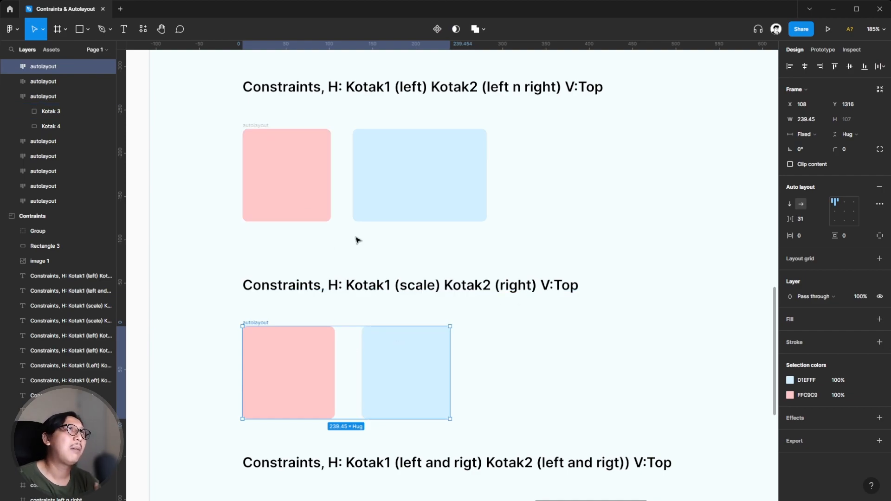
# Compare the resizing settings of the blue box in the left n right autolayout example with the boxes in the scale autolayout example
pyautogui.scroll(3, 220, 262)
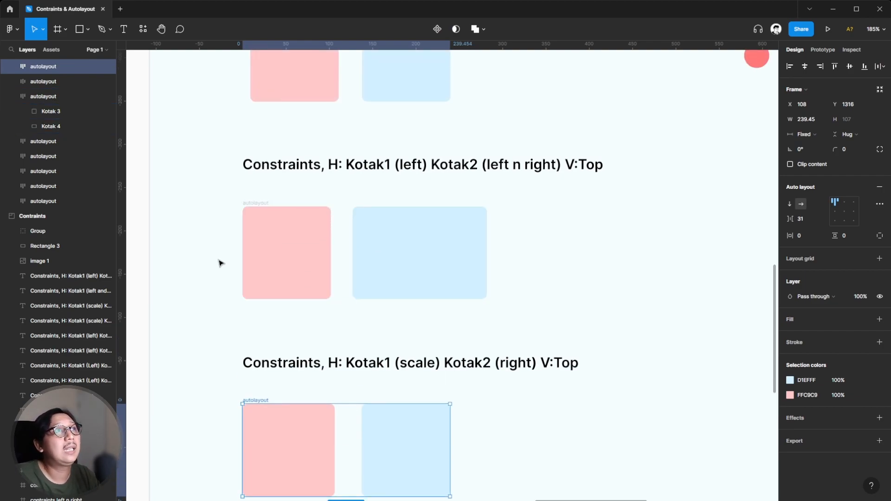
pyautogui.click(381, 263)
pyautogui.scroll(-3, 459, 276)
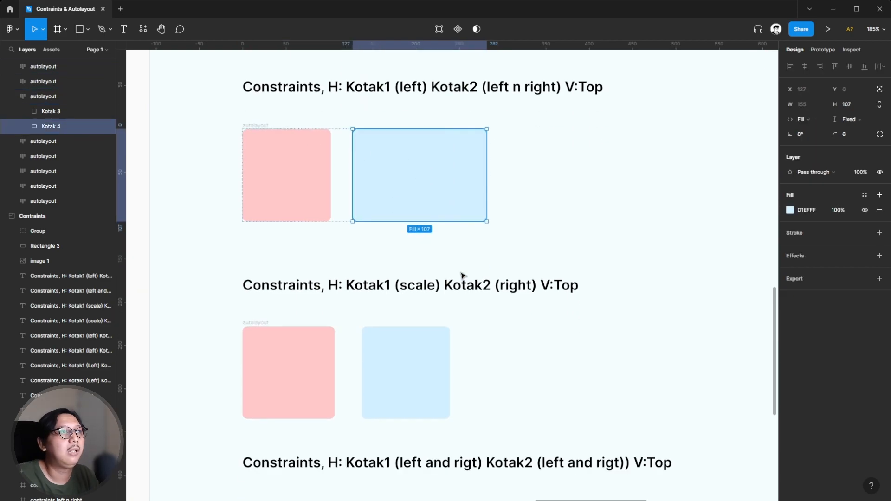
pyautogui.click(303, 354)
pyautogui.click(400, 354)
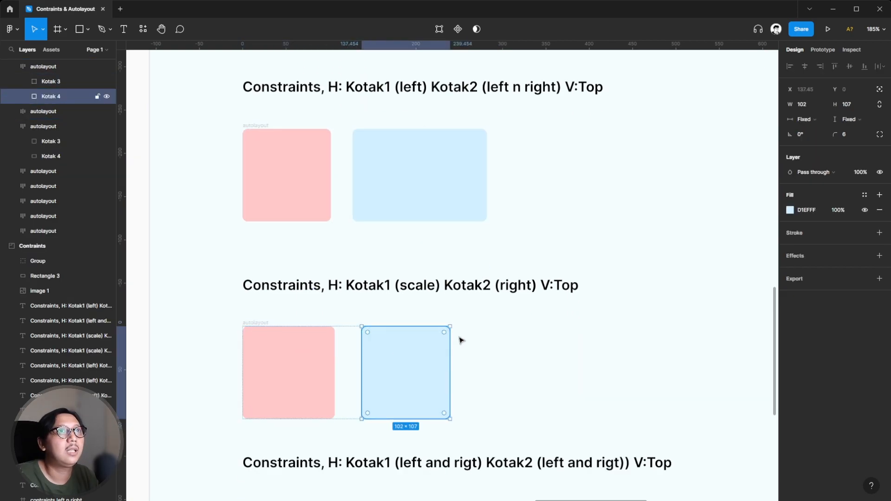
# Widen the autolayout frame under "Kotak1 (scale) Kotak2 (right) V:Top" to 496, then undo the resize
pyautogui.click(257, 322)
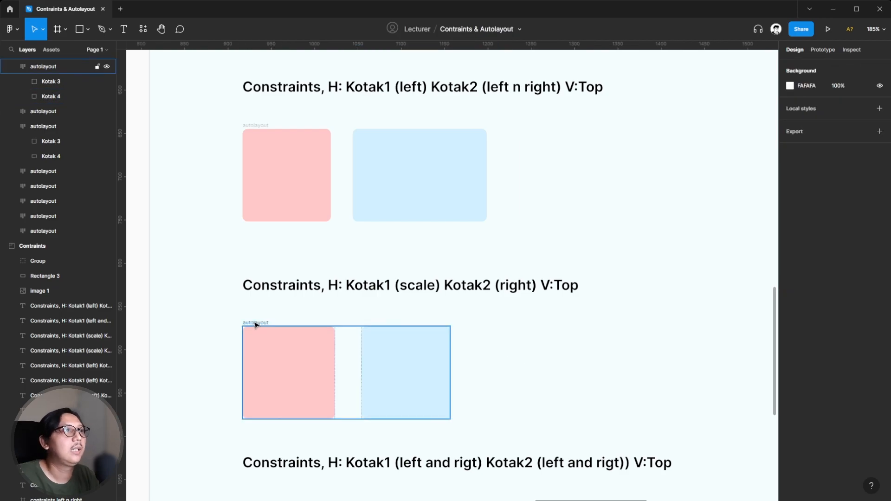
pyautogui.moveTo(450, 366); pyautogui.dragTo(673, 364)
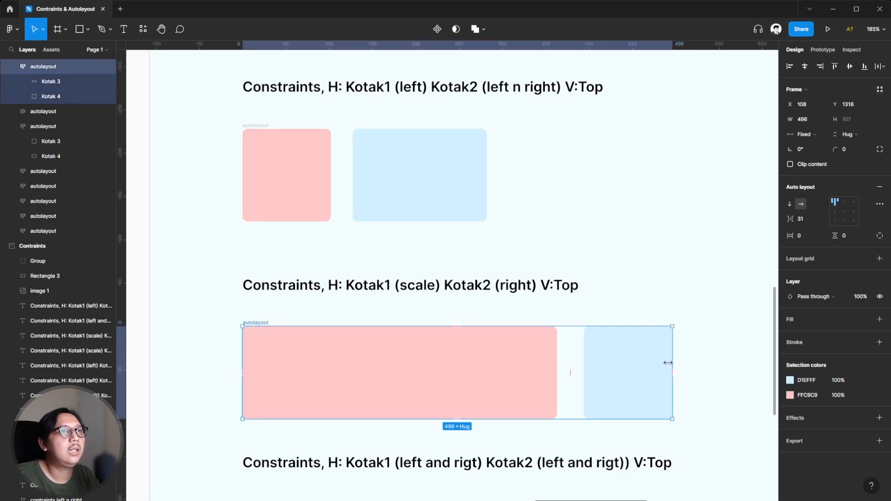
pyautogui.hotkey('ctrl', 'z')
pyautogui.click(583, 368)
# Check the red box's resizing in the scale autolayout frame, then view its counterpart's horizontal constraint options without changing them
pyautogui.click(305, 369)
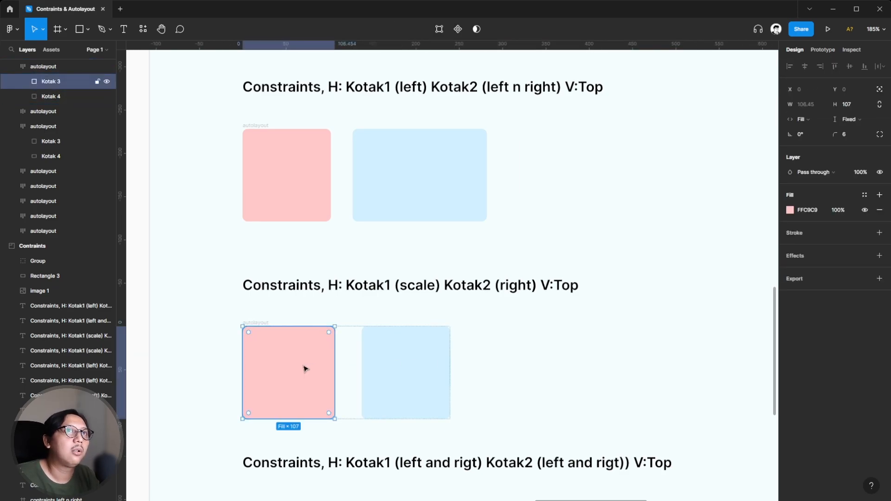
pyautogui.scroll(-3, 351, 319)
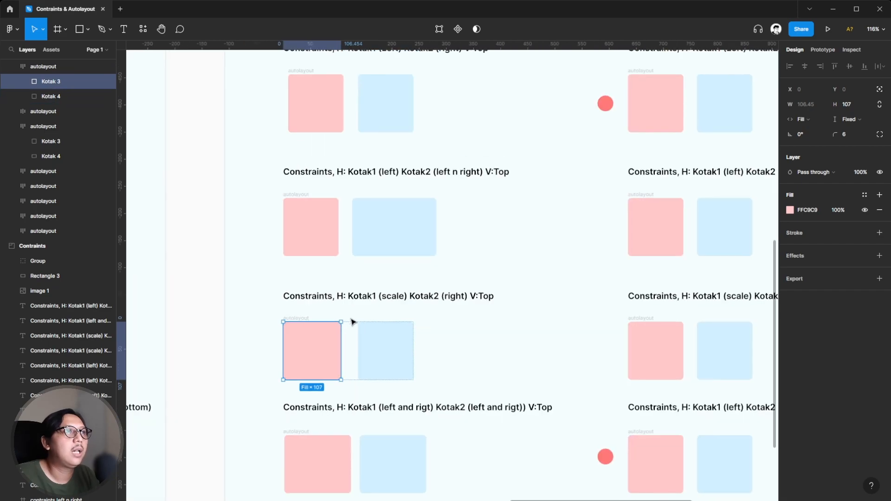
pyautogui.hscroll(-10, 340, 342)
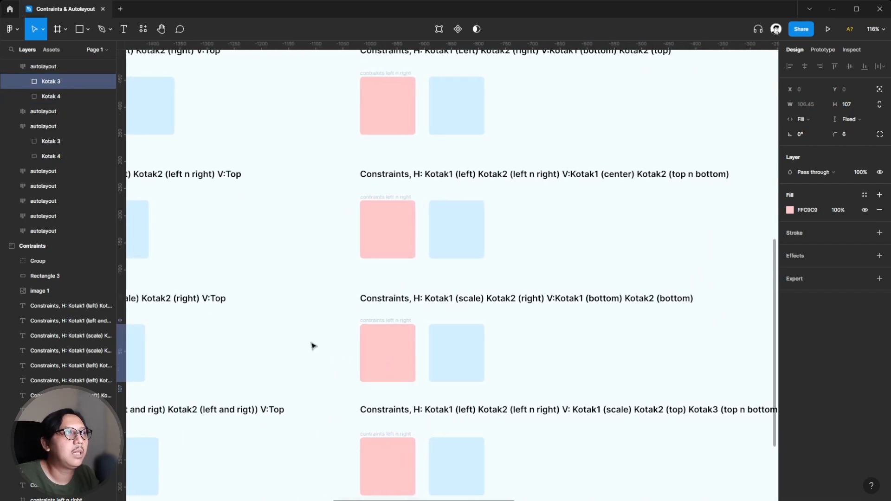
pyautogui.click(314, 349)
pyautogui.scroll(3, 319, 336)
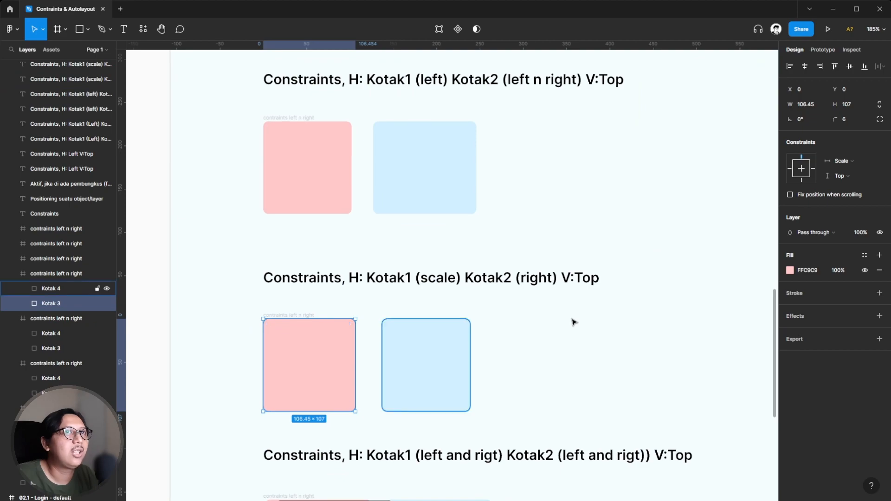
pyautogui.click(844, 161)
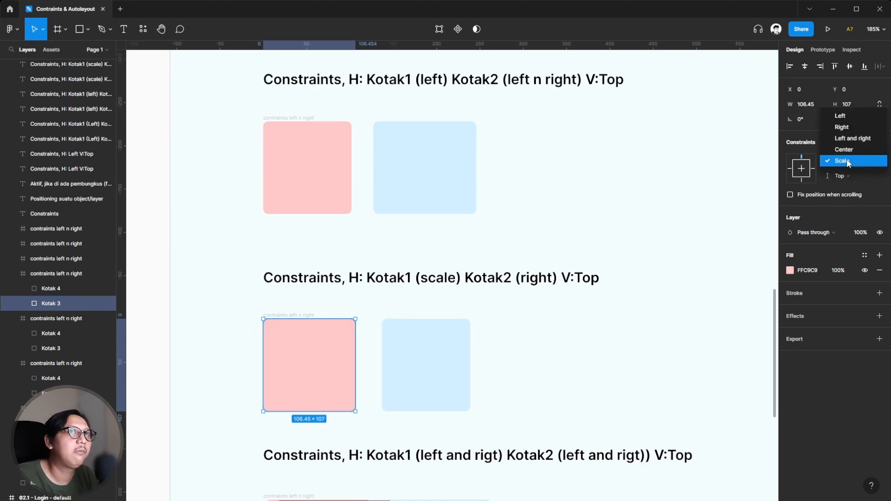
pyautogui.click(544, 340)
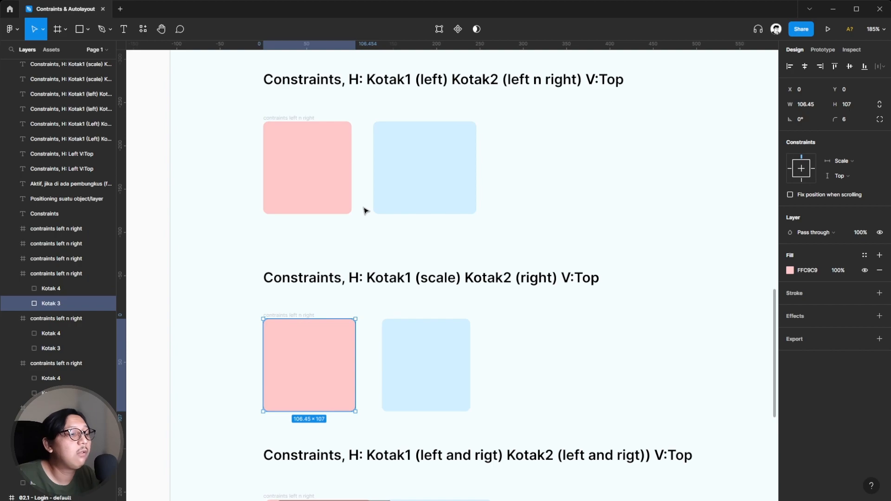
# Inspect the blue box's constraints in the left n right constraints example, then the layout settings of the scale autolayout frame
pyautogui.click(410, 195)
pyautogui.hscroll(10, 396, 264)
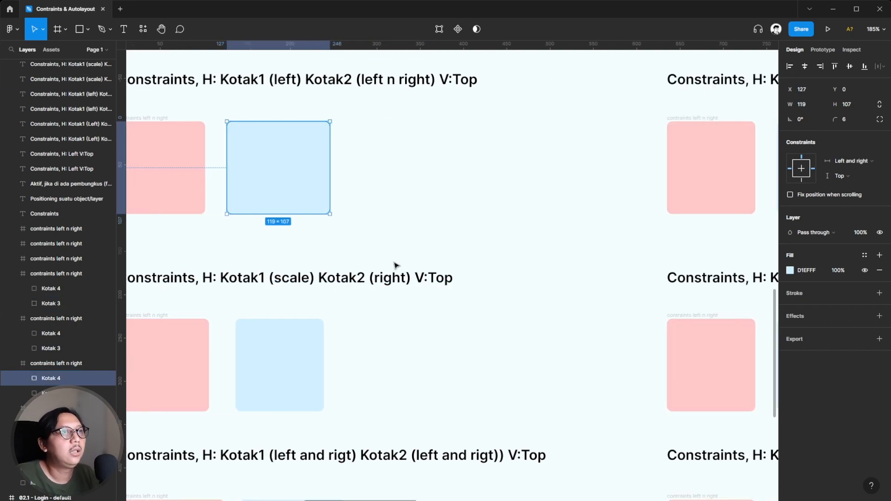
pyautogui.hscroll(15, 394, 255)
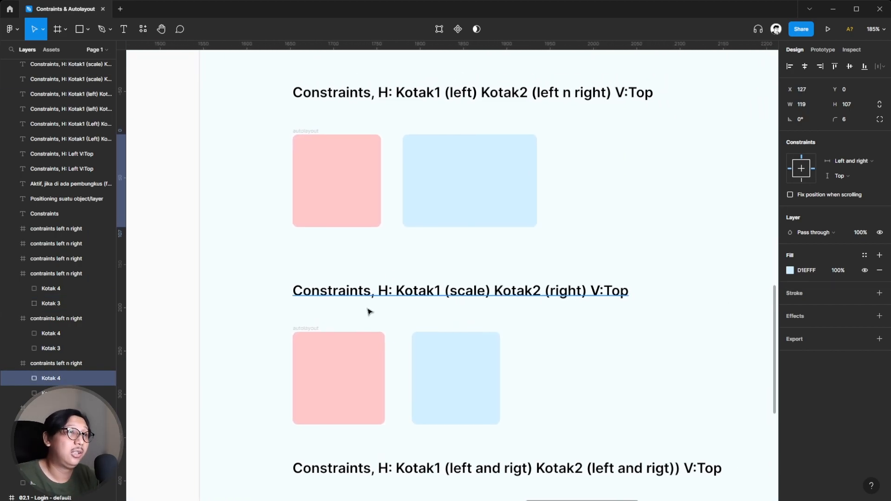
pyautogui.click(314, 329)
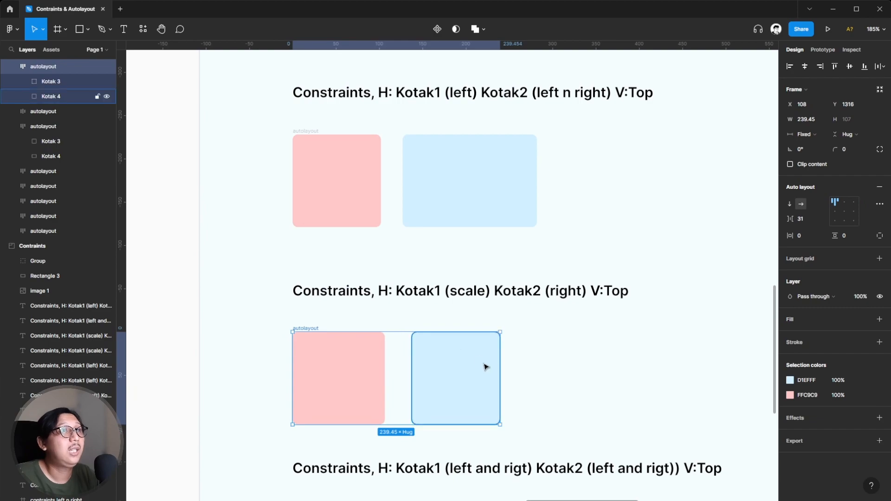
pyautogui.click(400, 326)
pyautogui.scroll(-3, 315, 332)
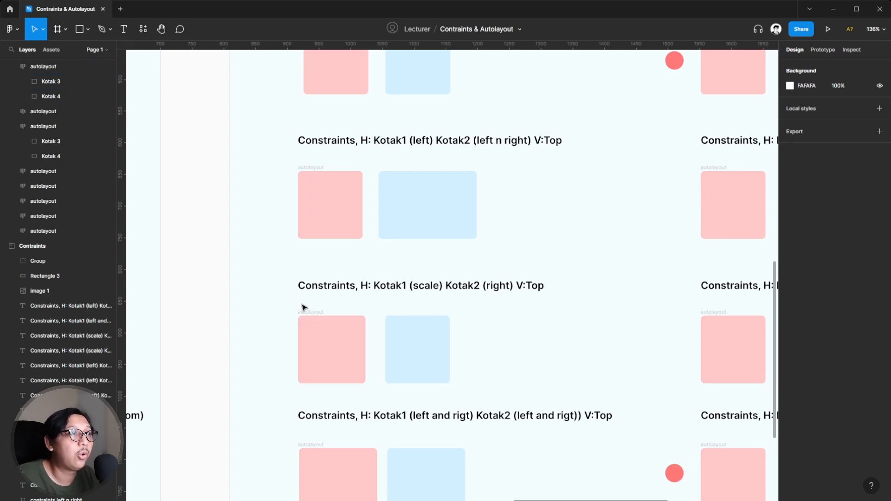
# Review the red box's resizing settings alongside its parent autolayout frame under "Kotak1 (scale) Kotak2 (right) V:Top"
pyautogui.click(328, 316)
pyautogui.click(337, 338)
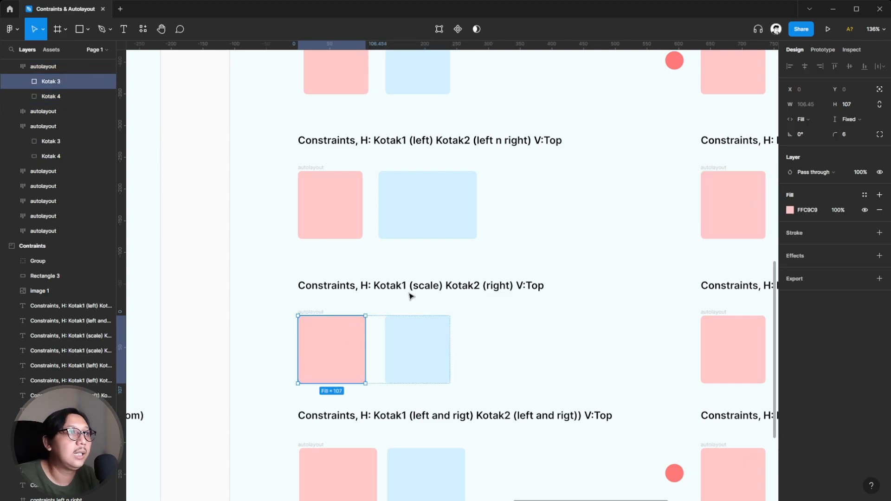
pyautogui.click(313, 303)
pyautogui.click(326, 312)
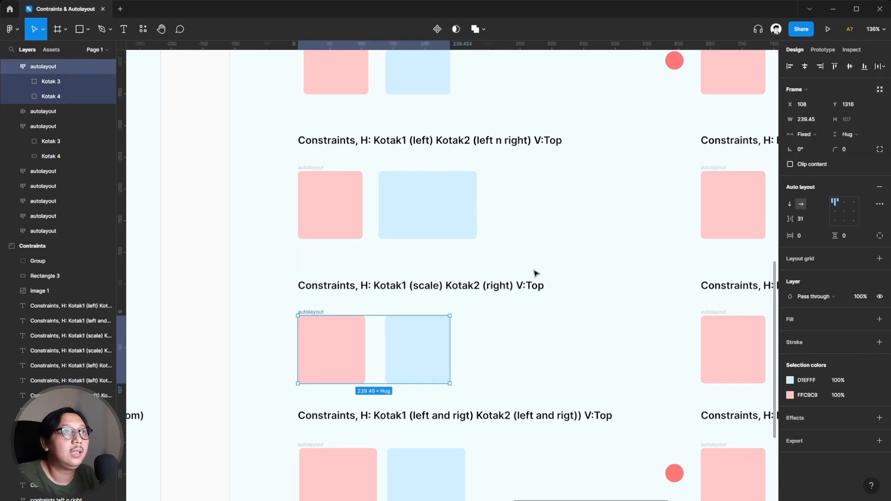
pyautogui.click(340, 344)
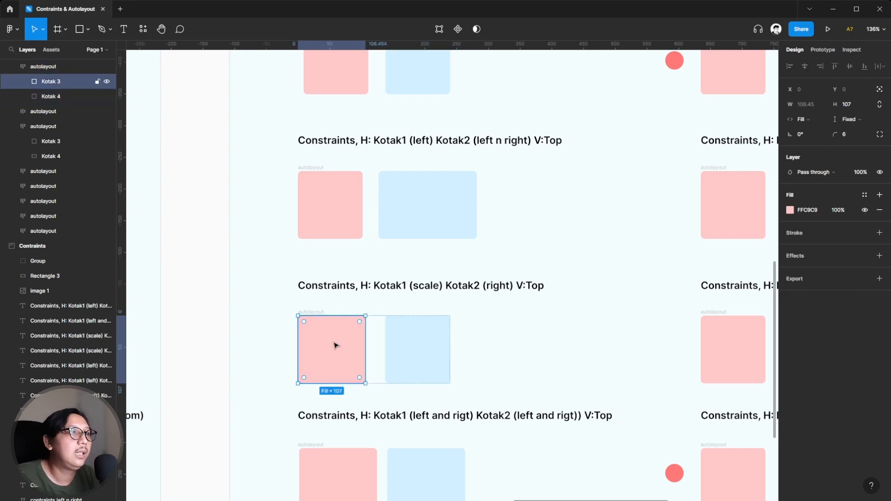
# Stretch the scale example's autolayout frame horizontally once more, then undo the resize
pyautogui.click(343, 306)
pyautogui.click(304, 315)
pyautogui.moveTo(452, 336); pyautogui.dragTo(559, 332)
pyautogui.hotkey('ctrl', 'z')
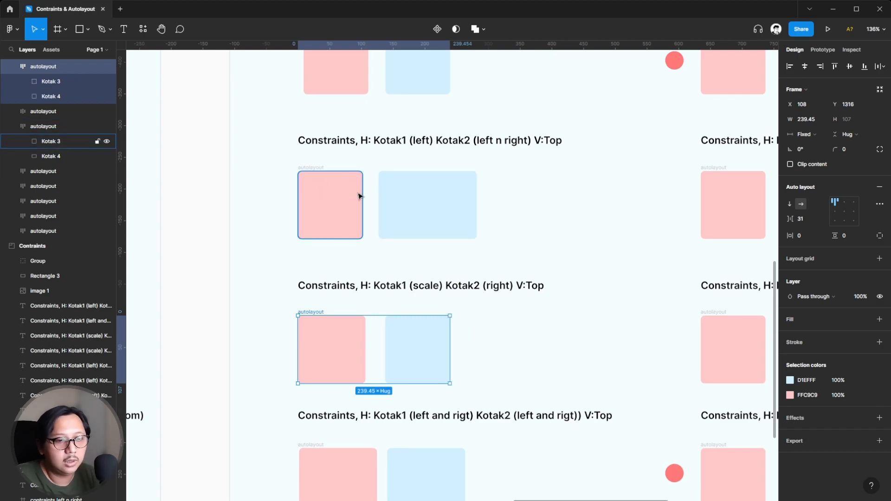
# Examine the layout settings of the autolayout frame under "Kotak1 (left and rigt) Kotak2 (left and rigt)) V:Top"
pyautogui.click(223, 294)
pyautogui.scroll(-5, 223, 295)
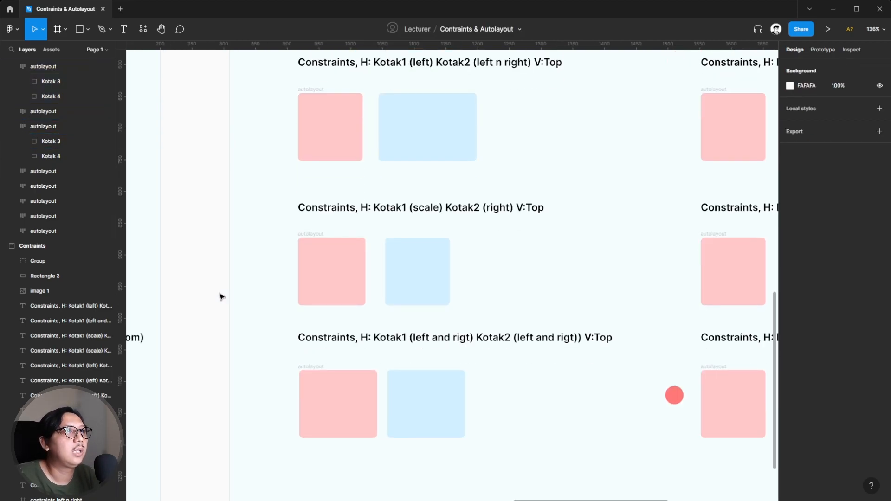
pyautogui.scroll(-2, 232, 300)
pyautogui.scroll(1, 343, 303)
pyautogui.scroll(-2, 331, 292)
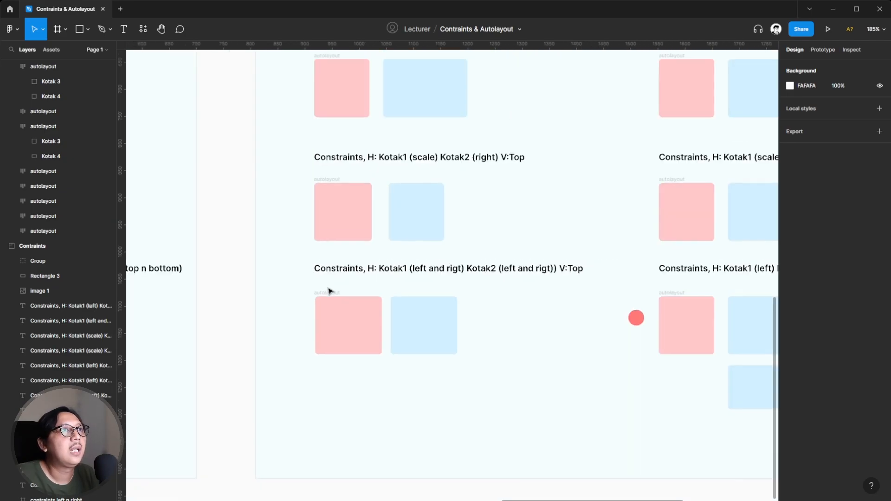
pyautogui.scroll(4, 420, 320)
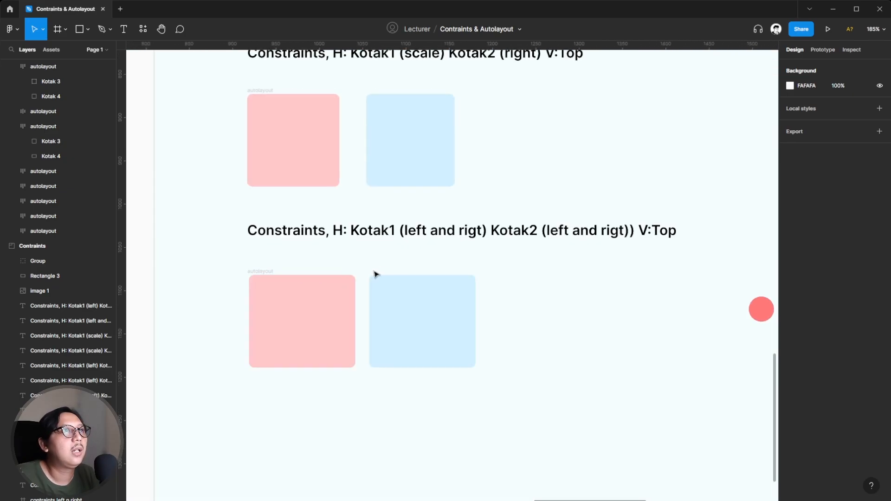
pyautogui.click(251, 274)
pyautogui.scroll(-5, 292, 255)
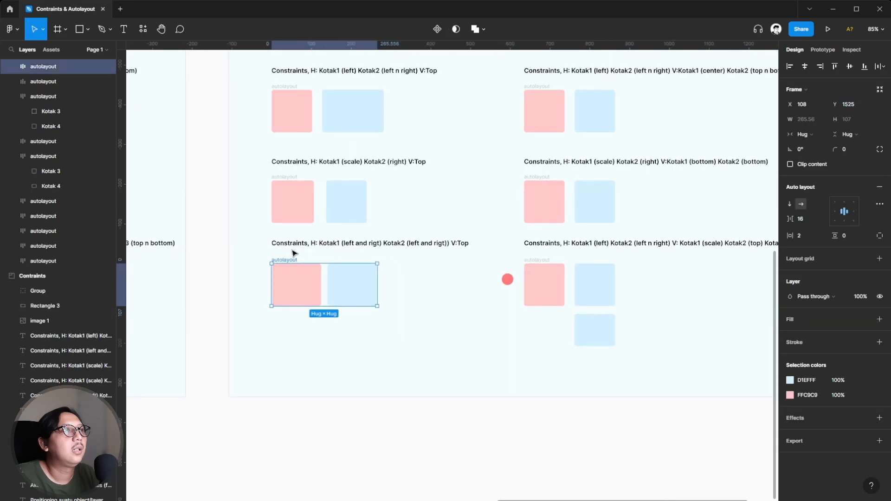
# Widen the constraints frame under "Kotak1 (left and rigt) Kotak2 (left and rigt)) V:Top" to 491, then undo the resize
pyautogui.scroll(3, 333, 249)
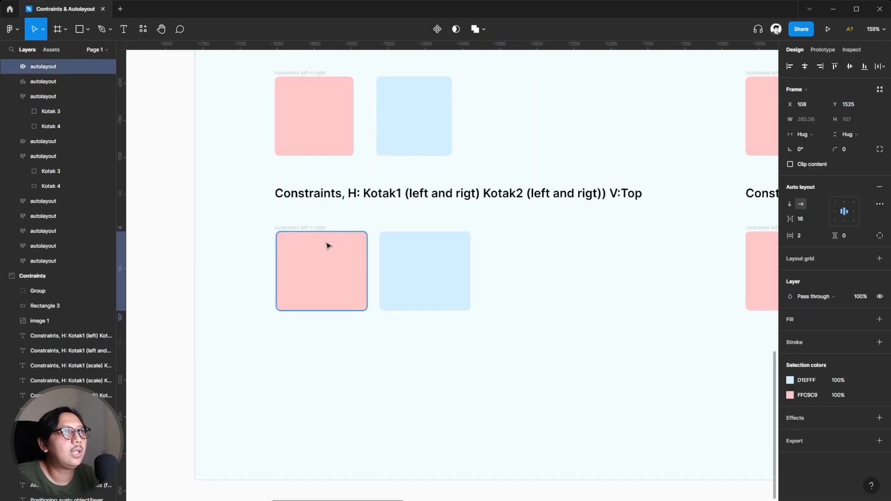
pyautogui.click(306, 229)
pyautogui.moveTo(472, 271); pyautogui.dragTo(639, 279)
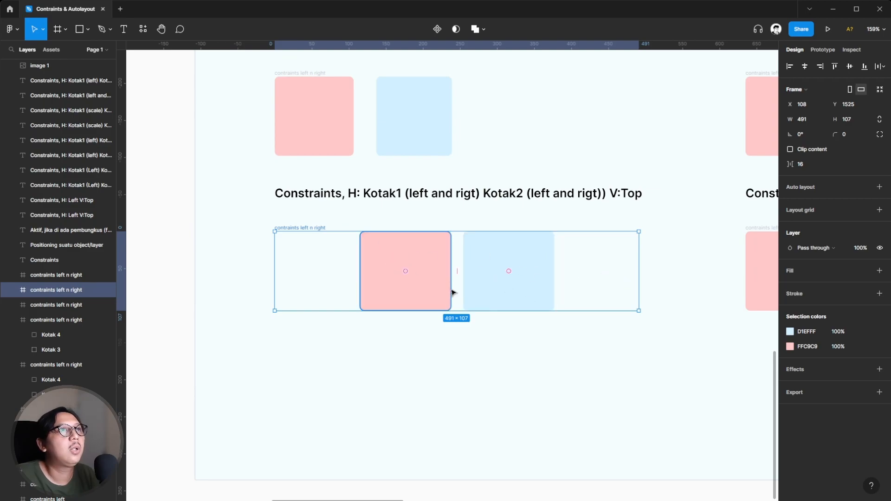
pyautogui.hotkey('ctrl', 'z')
pyautogui.keyDown('ctrl'); pyautogui.scroll(-5, 361, 290); pyautogui.keyUp('ctrl')
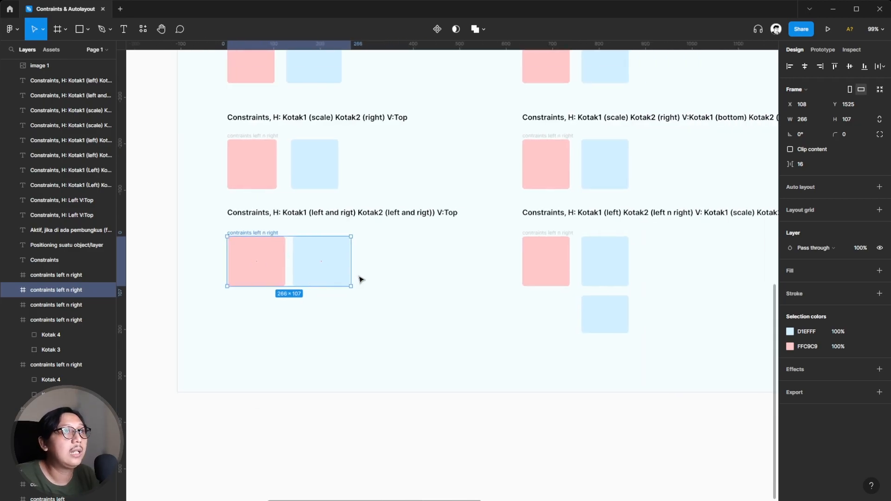
# Return to the left and right example's autolayout frame and review its sizing, alignment, spacing and padding against the constraints version
pyautogui.hscroll(10, 361, 278)
pyautogui.hscroll(8, 392, 283)
pyautogui.scroll(1, 515, 232)
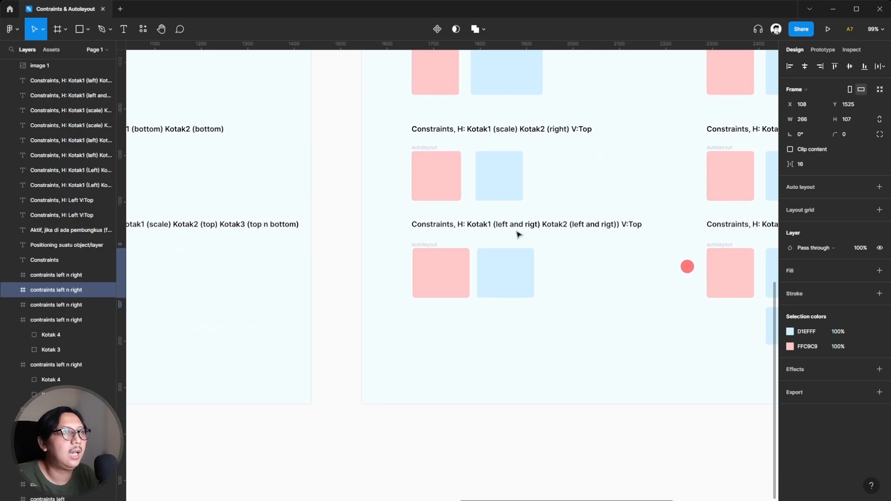
pyautogui.keyDown('ctrl'); pyautogui.scroll(5, 528, 239); pyautogui.keyUp('ctrl')
pyautogui.click(354, 251)
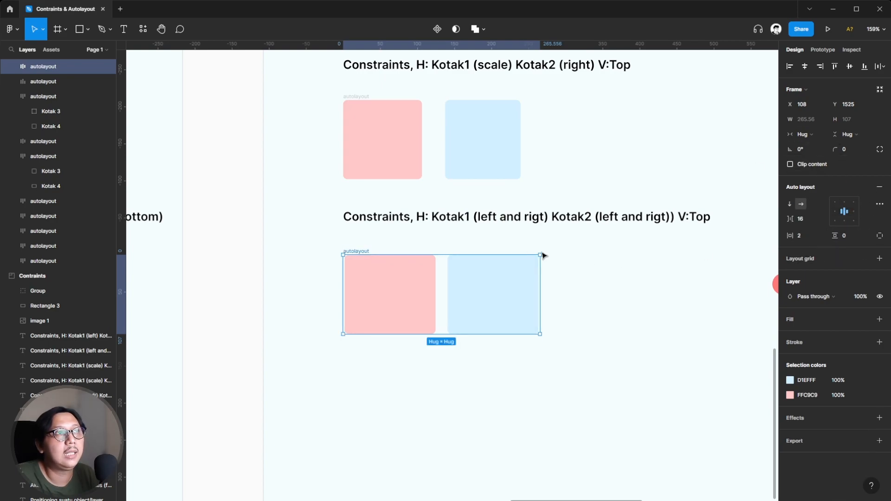
pyautogui.click(454, 242)
pyautogui.scroll(-2, 344, 260)
pyautogui.hscroll(4, 343, 259)
# Widen the autolayout frame under "Kotak1 (left and rigt) Kotak2 (left and rigt)) V:Top" to 461, then narrow it back around its boxes
pyautogui.click(310, 246)
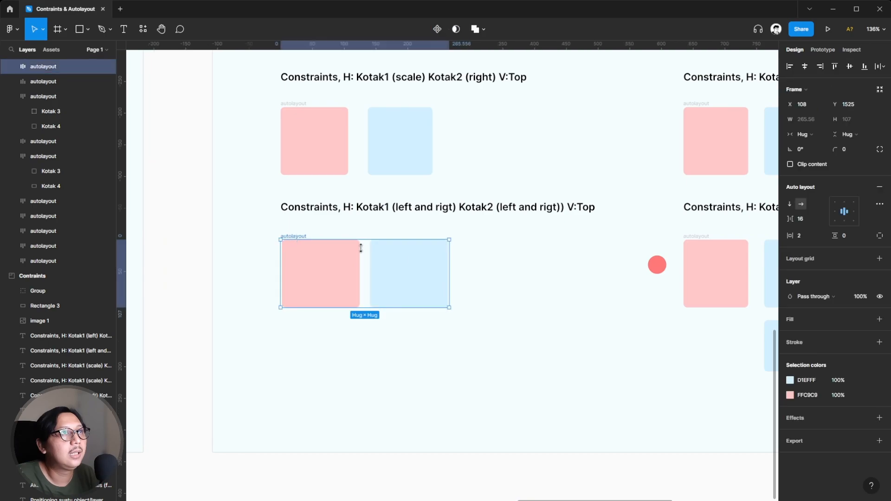
pyautogui.moveTo(447, 268); pyautogui.dragTo(574, 268)
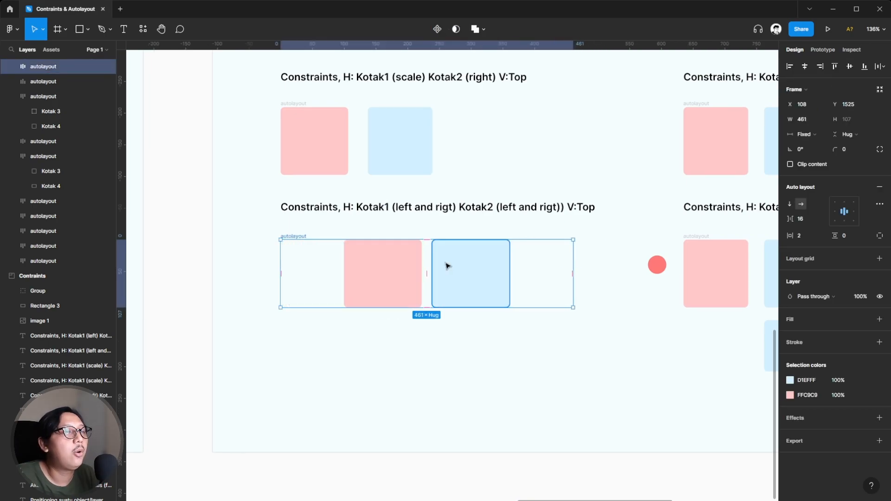
pyautogui.moveTo(573, 260); pyautogui.dragTo(455, 258)
pyautogui.click(472, 264)
# Inspect the autolayout frame under "Constraints, H: Left V:Top" in the second column of auto layout examples
pyautogui.scroll(-5, 488, 274)
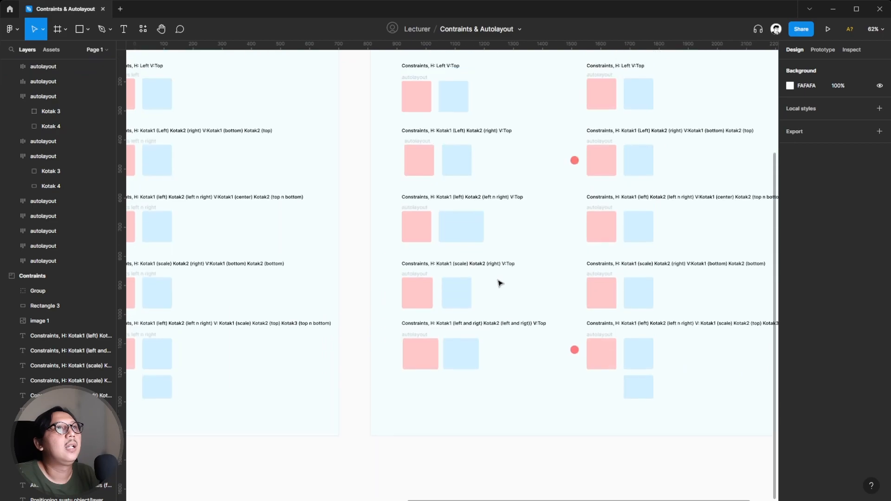
pyautogui.scroll(3, 494, 278)
pyautogui.scroll(8, 619, 233)
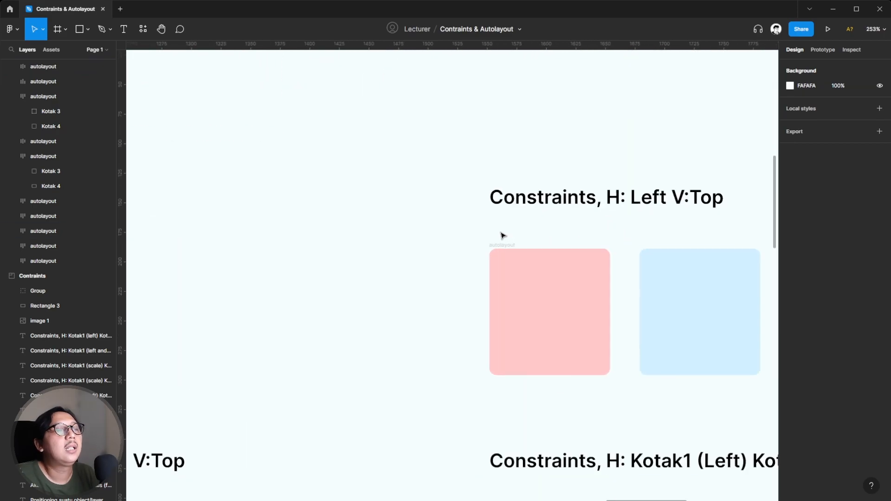
pyautogui.scroll(-3, 469, 237)
pyautogui.hscroll(3, 469, 237)
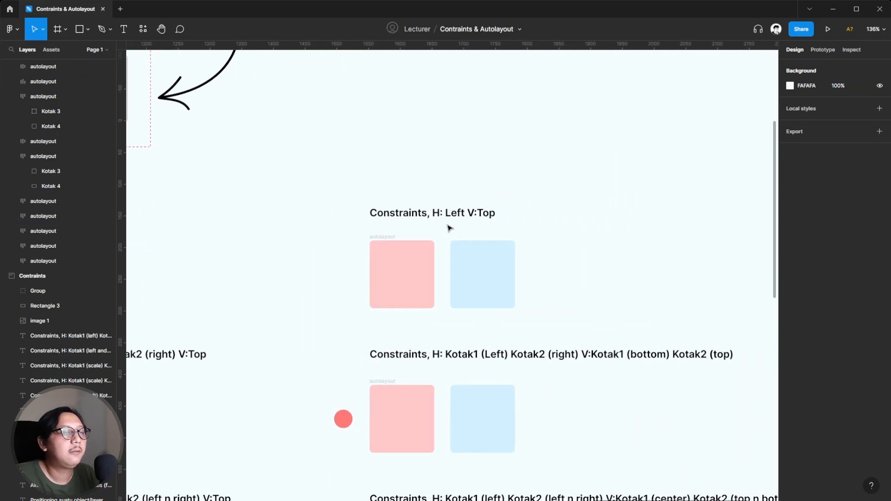
pyautogui.click(382, 237)
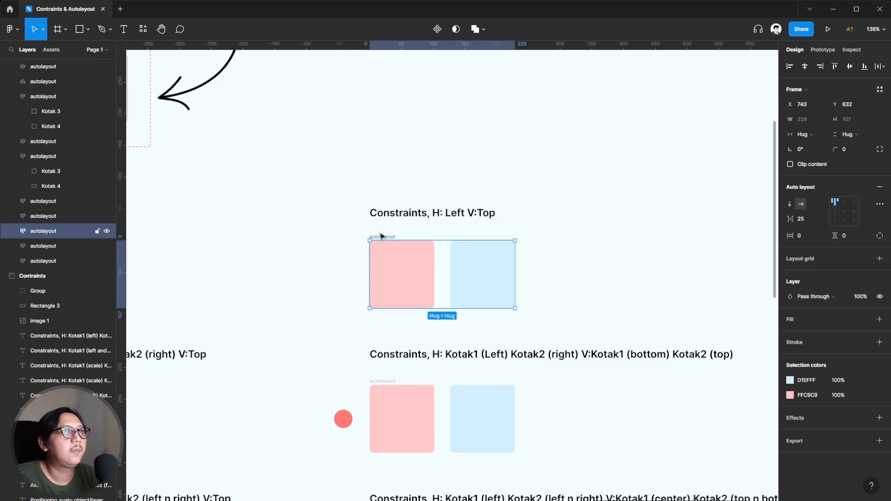
pyautogui.click(325, 240)
pyautogui.click(389, 236)
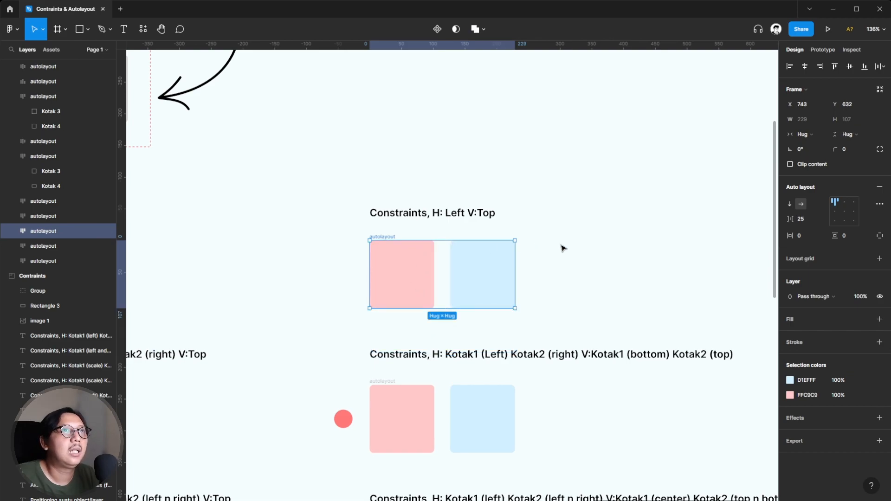
# Stretch the second-column constraints frame under "Constraints, H: Left V:Top" to a height of 248, then undo the resize
pyautogui.click(606, 250)
pyautogui.click(389, 237)
pyautogui.scroll(-5, 390, 238)
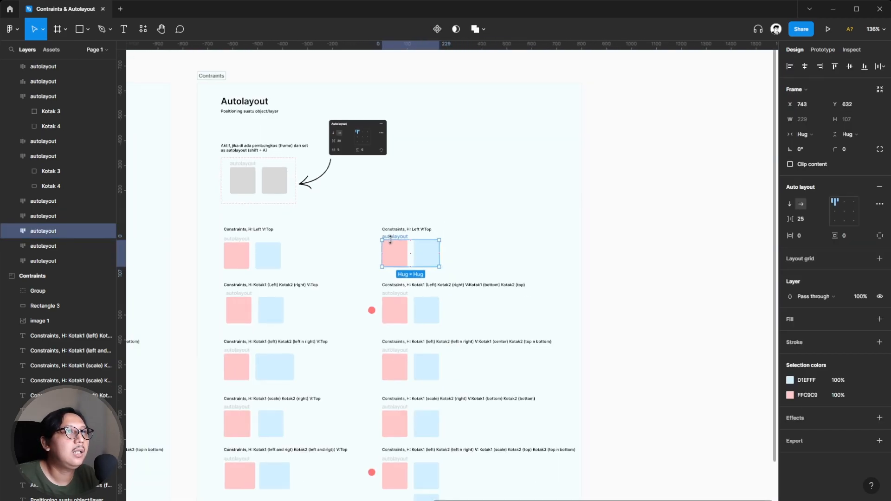
pyautogui.scroll(5, 286, 248)
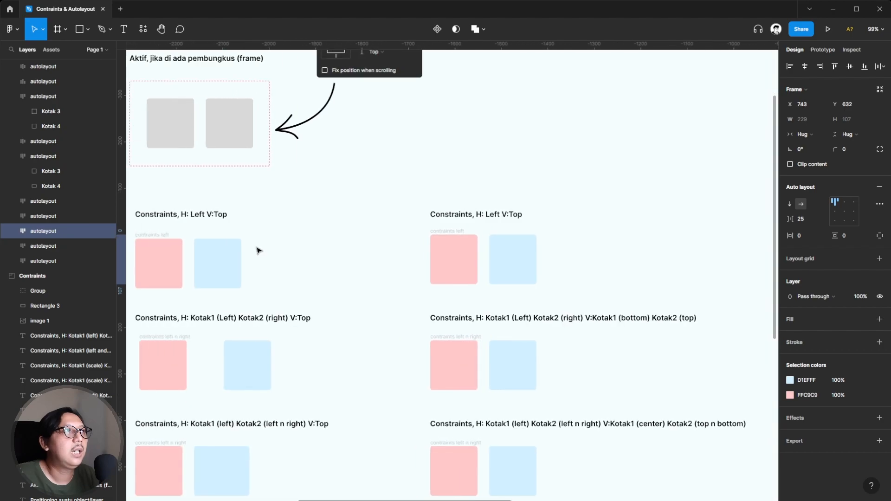
pyautogui.click(460, 240)
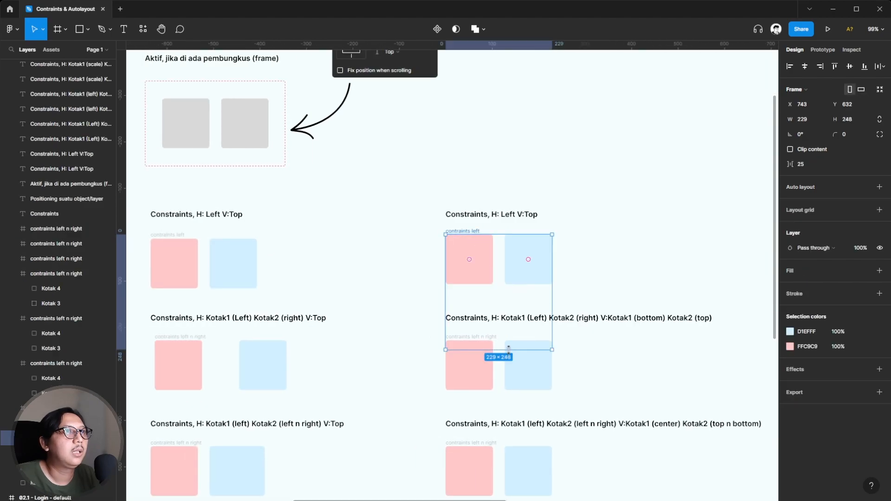
pyautogui.hscroll(15, 489, 311)
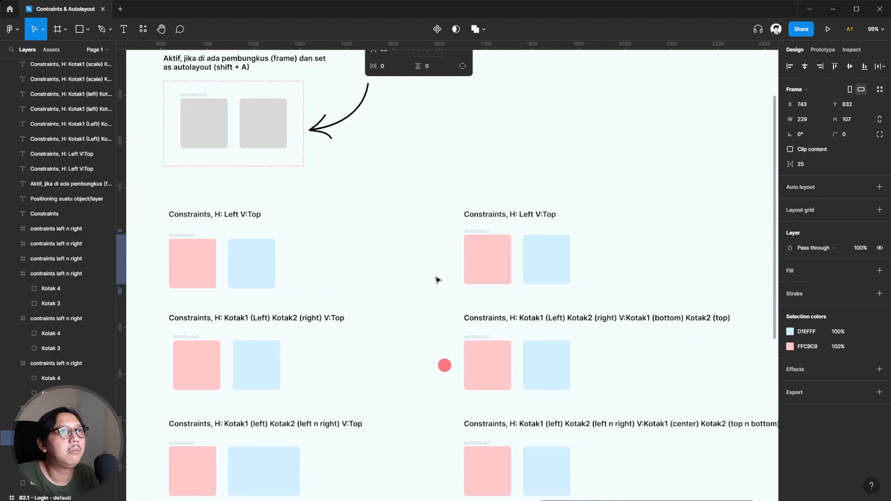
# Stretch the second-column autolayout frame under "Constraints, H: Left V:Top" to a height of 185
pyautogui.click(367, 240)
pyautogui.scroll(5, 357, 236)
pyautogui.scroll(1, 364, 232)
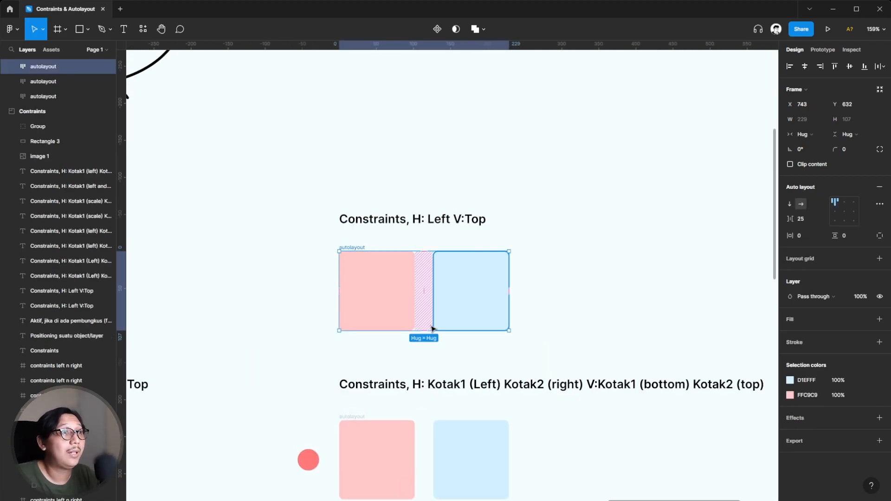
pyautogui.moveTo(425, 332); pyautogui.dragTo(450, 388)
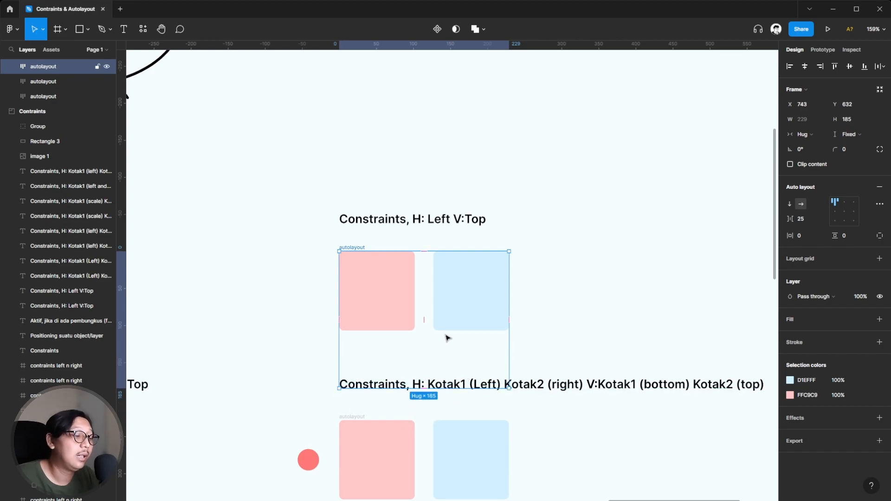
pyautogui.press('Escape')
pyautogui.click(358, 249)
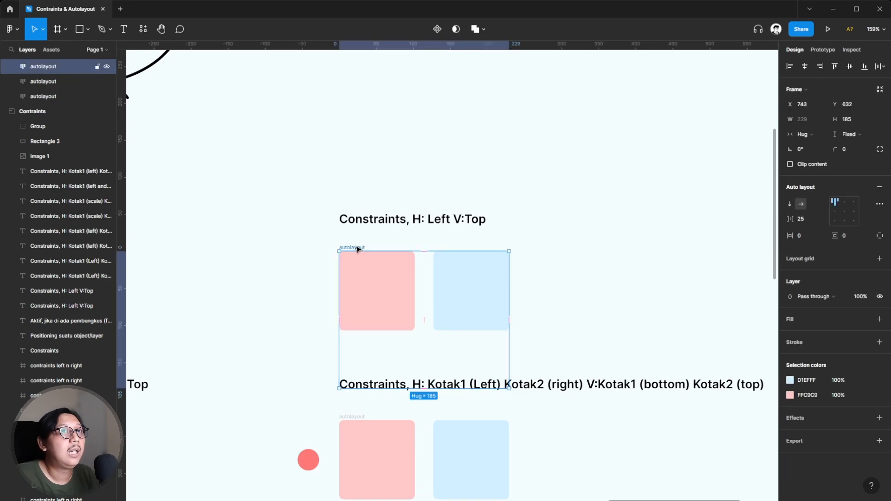
# Inspect the constraints of both boxes in the second-column constraints frame under "Constraints, H: Left V:Top"
pyautogui.hscroll(-20, 360, 241)
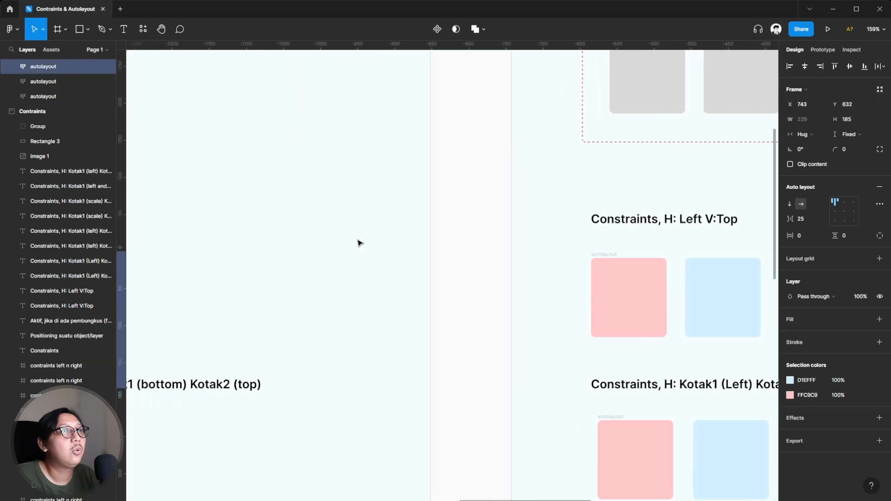
pyautogui.click(329, 248)
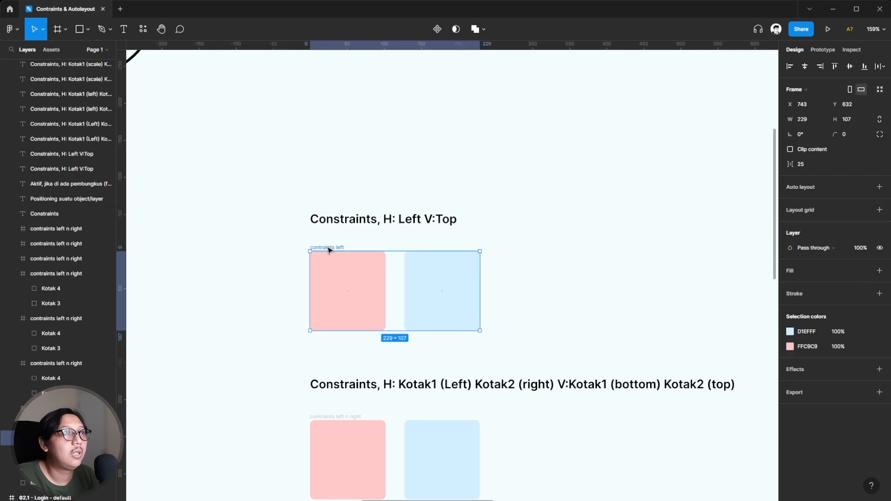
pyautogui.click(344, 276)
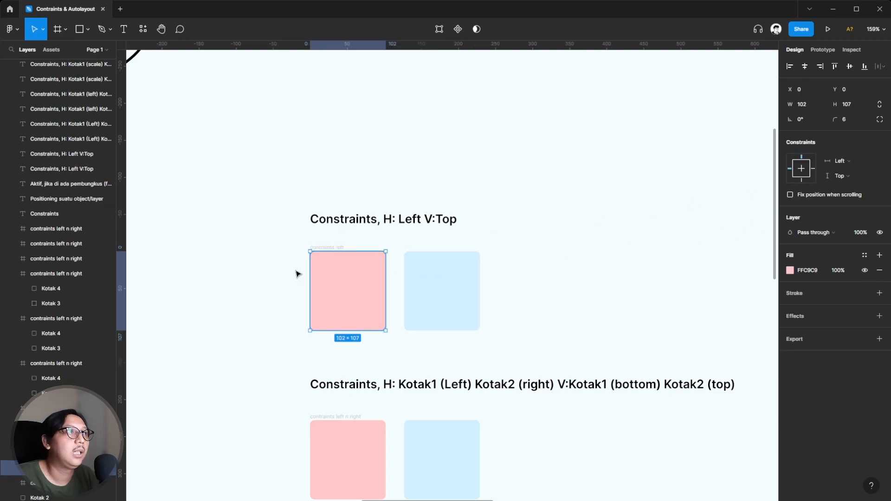
pyautogui.keyDown('shift'); pyautogui.click(436, 285); pyautogui.keyUp('shift')
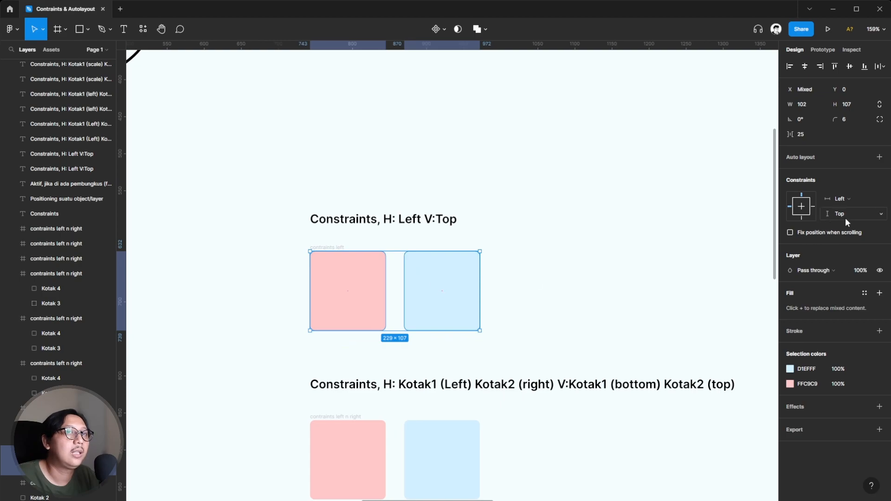
pyautogui.click(552, 292)
# Stretch the second-column "Constraints, H: Left V:Top" constraints frame downward again, then undo the resize
pyautogui.click(344, 260)
pyautogui.moveTo(404, 330); pyautogui.dragTo(408, 367)
pyautogui.hotkey('ctrl', 'z')
# Return to the second-column autolayout frame under "Constraints, H: Left V:Top" and reduce its height to 116
pyautogui.hscroll(10, 417, 315)
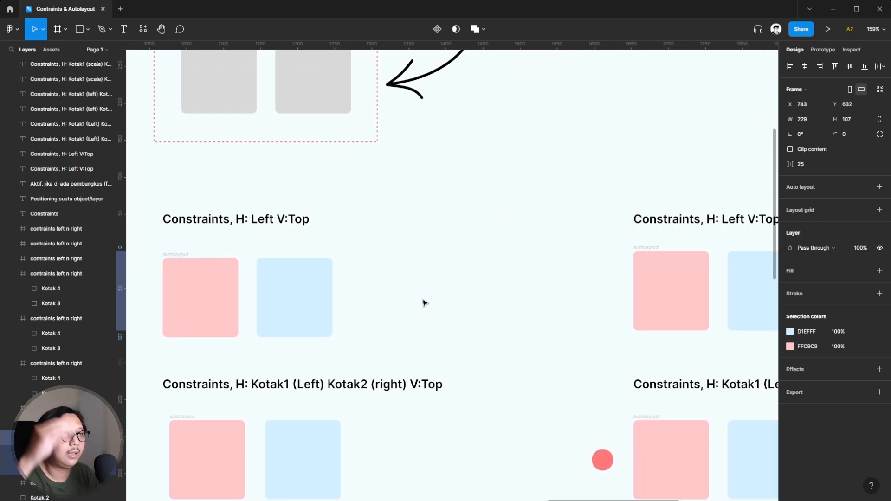
pyautogui.hscroll(3, 423, 303)
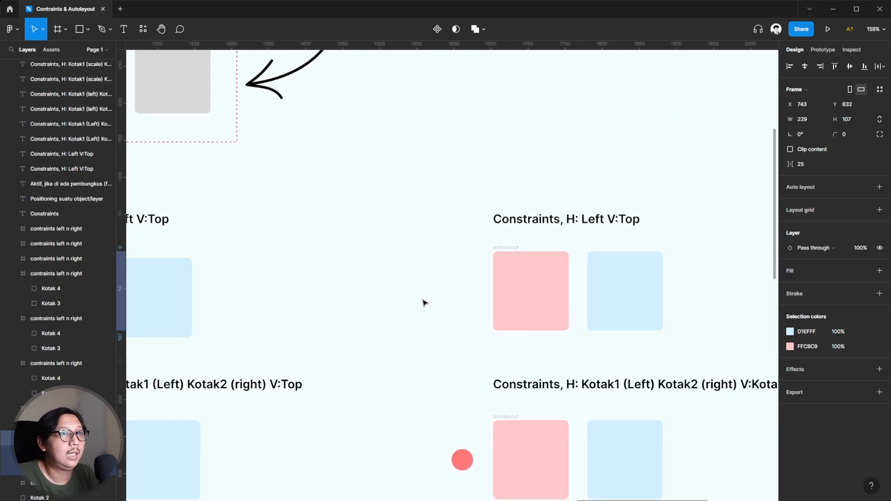
pyautogui.click(501, 245)
pyautogui.click(502, 245)
pyautogui.hscroll(2, 549, 250)
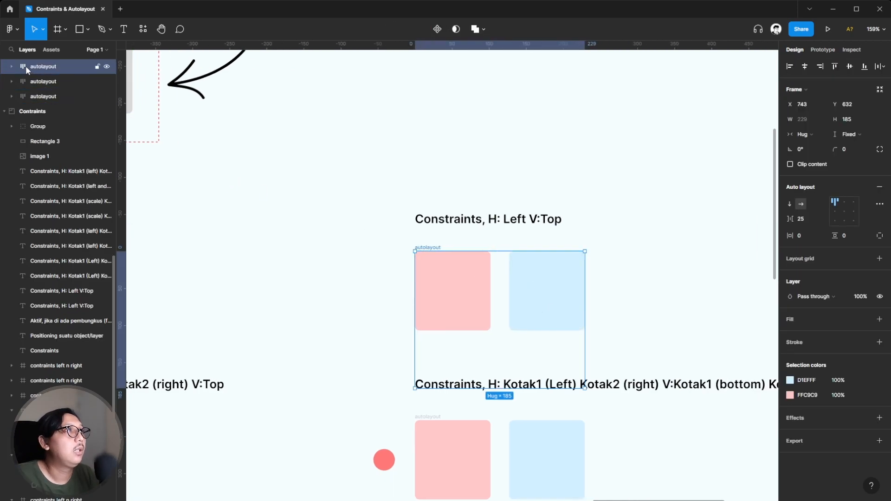
pyautogui.scroll(2, 26, 66)
pyautogui.click(618, 267)
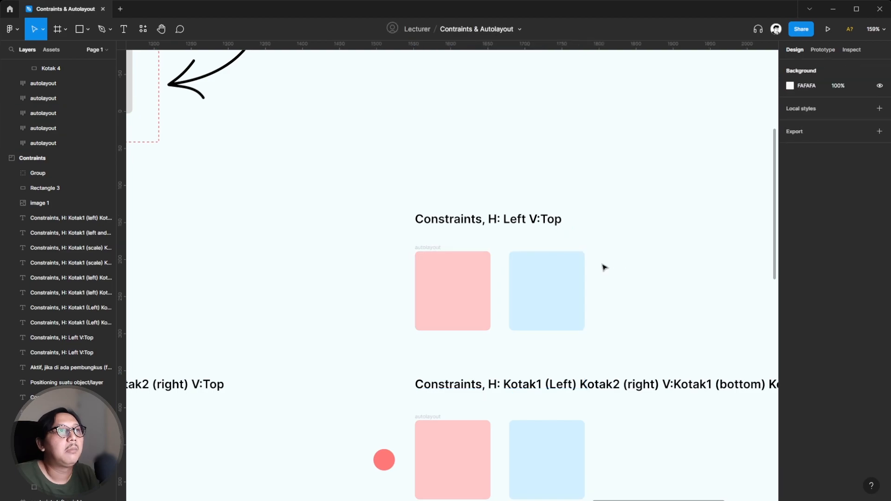
pyautogui.click(425, 248)
pyautogui.moveTo(551, 389); pyautogui.dragTo(551, 337)
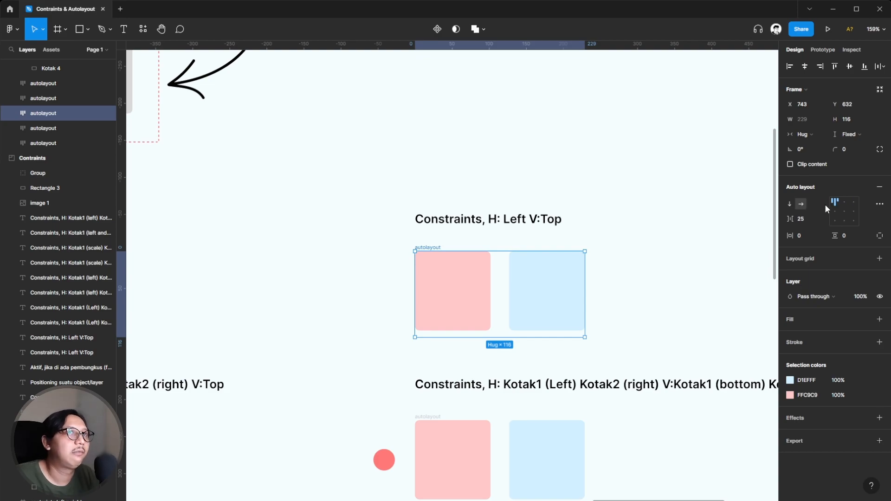
# Review the sizing and top alignment options of the second-column "Constraints, H: Left V:Top" autolayout frame
pyautogui.click(674, 267)
pyautogui.click(444, 253)
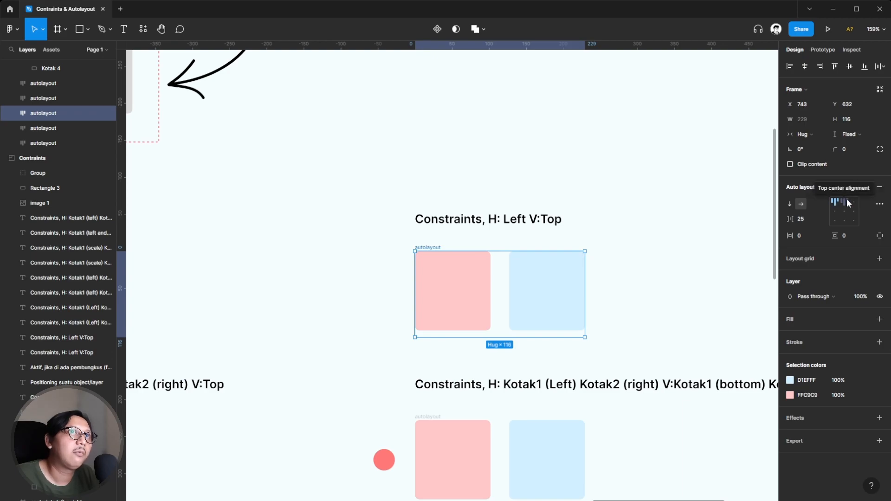
pyautogui.click(633, 266)
pyautogui.click(432, 251)
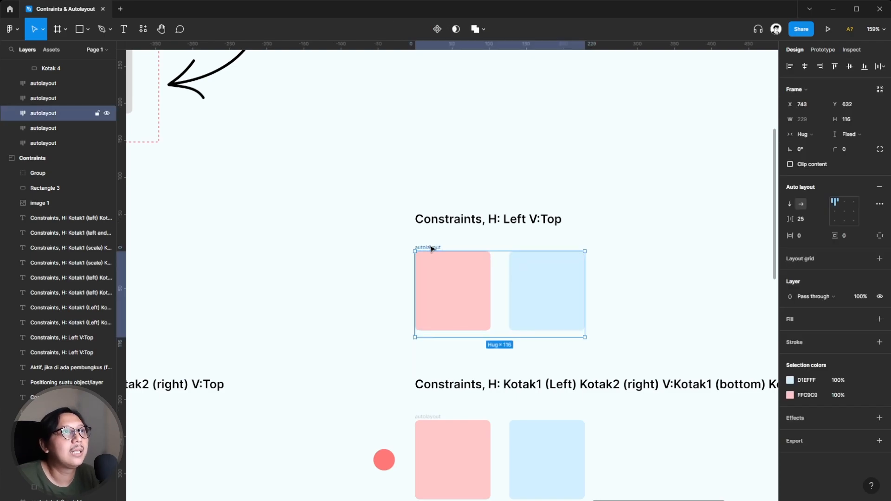
pyautogui.moveTo(511, 331)
pyautogui.mouseDown()
pyautogui.moveTo(513, 392)
pyautogui.moveTo(516, 338)
pyautogui.mouseUp()
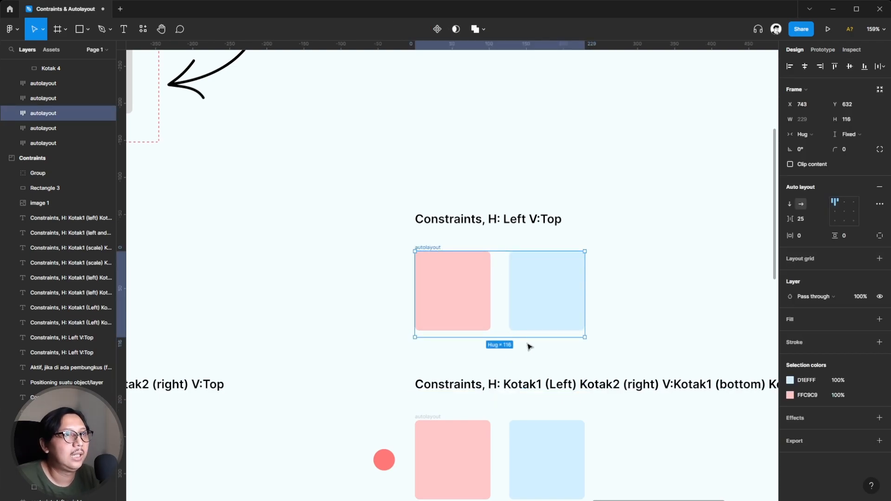
# Stretch the constraints frame under "Kotak1 (Left) Kotak2 (right) V:Kotak1 (bottom) Kotak2 (top)" to a height of 123, then shrink it back to 107
pyautogui.hscroll(2, 482, 312)
pyautogui.scroll(-3, 475, 315)
pyautogui.keyDown('ctrl'); pyautogui.scroll(-2, 475, 315); pyautogui.keyUp('ctrl')
pyautogui.scroll(-3, 458, 304)
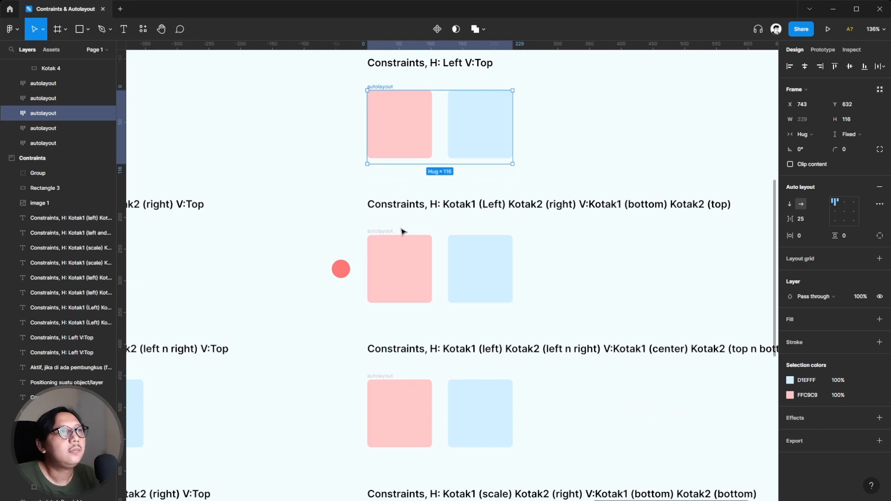
pyautogui.hscroll(-15, 403, 232)
pyautogui.hscroll(-1, 402, 231)
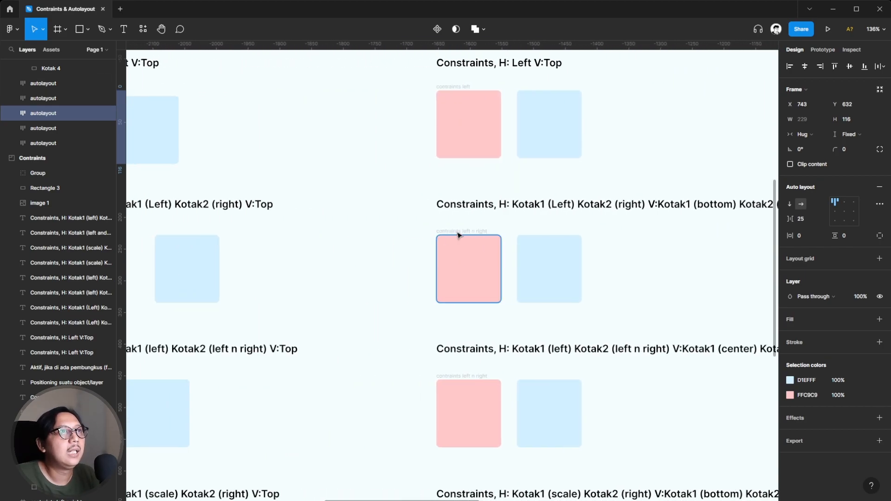
pyautogui.hscroll(2, 390, 236)
pyautogui.click(395, 239)
pyautogui.moveTo(461, 302); pyautogui.dragTo(480, 313)
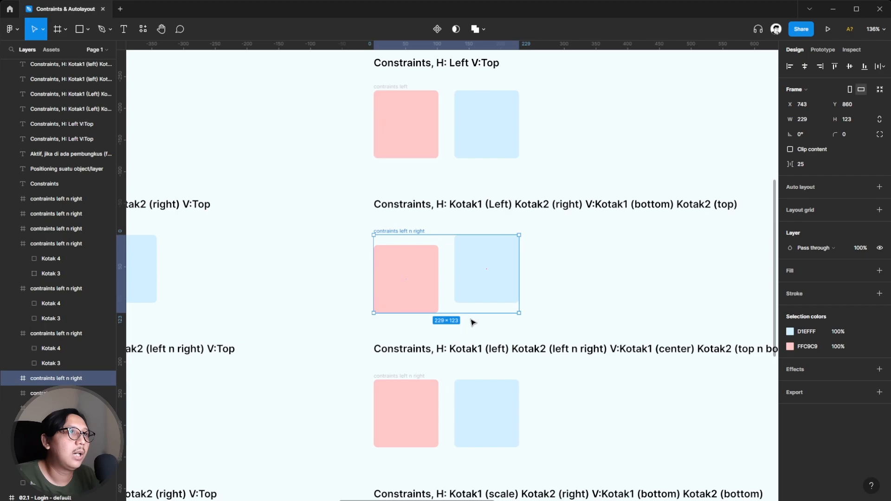
pyautogui.moveTo(469, 312); pyautogui.dragTo(505, 303)
# Inspect the sizing, spacing and alignment of the autolayout frame under "Kotak1 (Left) Kotak2 (right) V:Kotak1 (bottom) Kotak2 (top)"
pyautogui.scroll(-5, 308, 299)
pyautogui.hscroll(4, 308, 288)
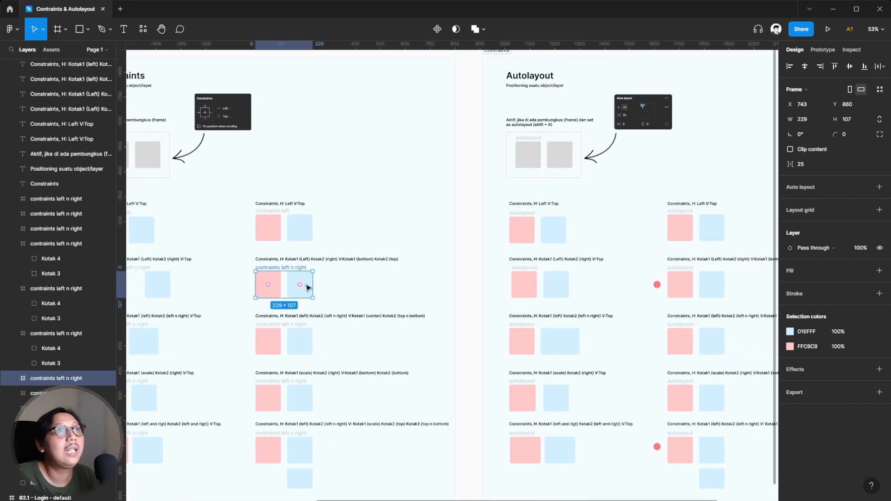
pyautogui.hscroll(2, 306, 276)
pyautogui.scroll(5, 597, 285)
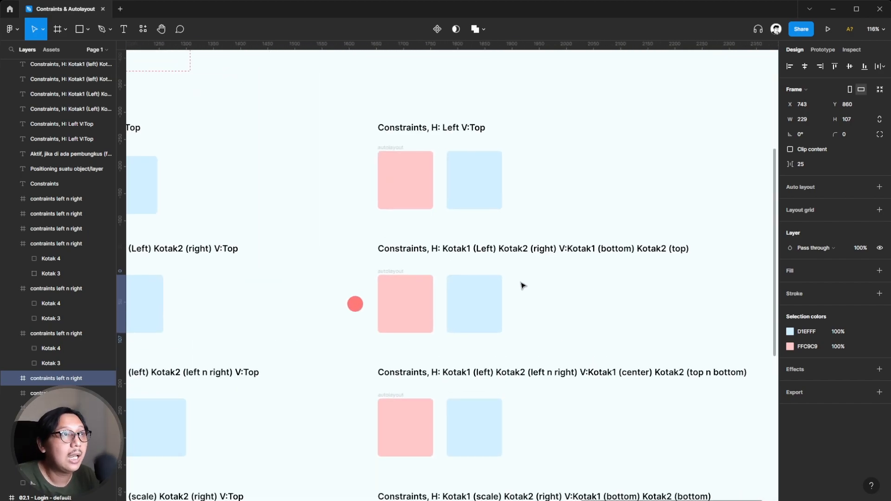
pyautogui.click(521, 285)
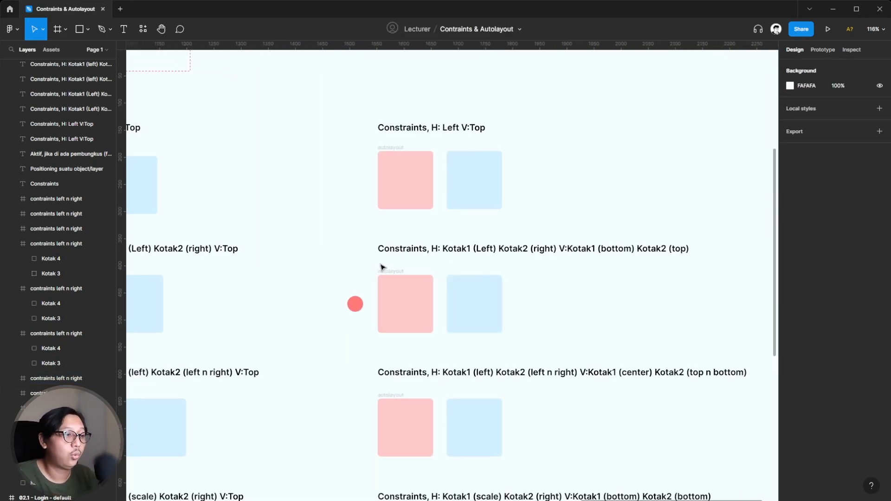
pyautogui.click(391, 274)
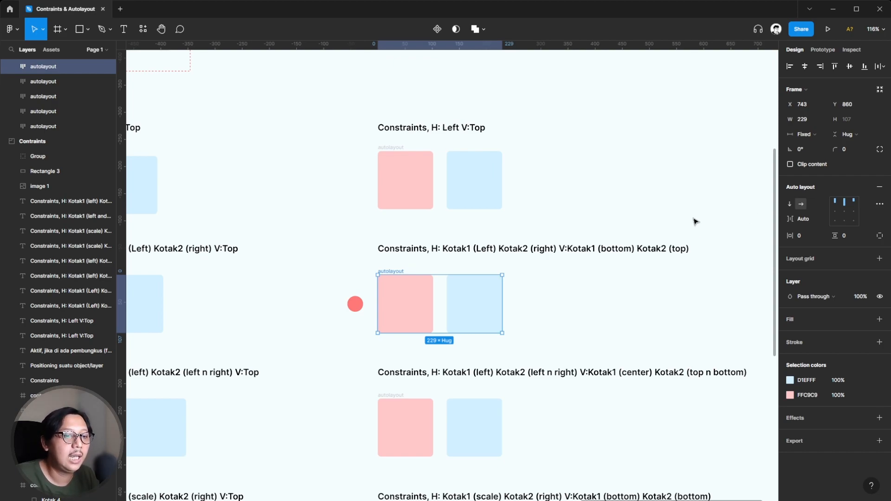
pyautogui.click(563, 280)
# Copy the autolayout frame under "V:Kotak1 (bottom) Kotak2 (top)" and paste it on the empty canvas below the Autolayout board
pyautogui.click(396, 271)
pyautogui.scroll(-5, 398, 255)
pyautogui.scroll(-3, 381, 214)
pyautogui.hscroll(-2, 334, 316)
pyautogui.rightClick(286, 352)
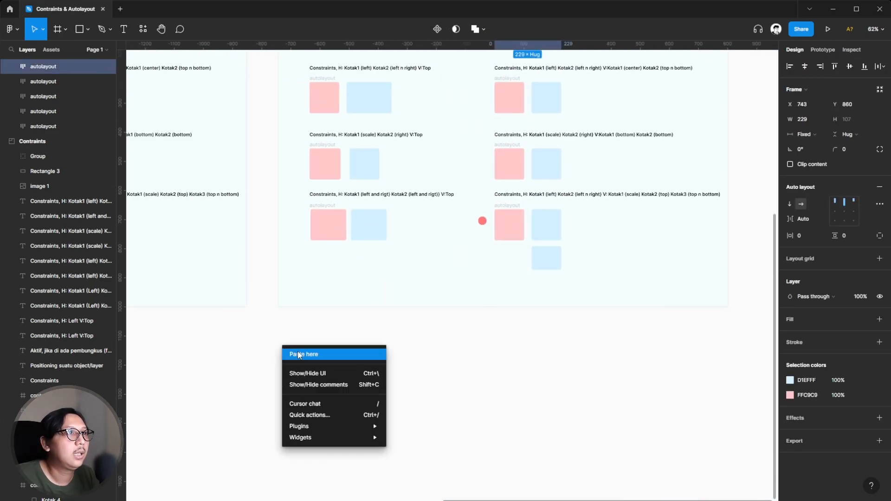
pyautogui.click(301, 354)
# Move the pasted autolayout frame to X 848, Y 1539 below the Autolayout board
pyautogui.scroll(5, 346, 381)
pyautogui.click(480, 416)
pyautogui.click(290, 325)
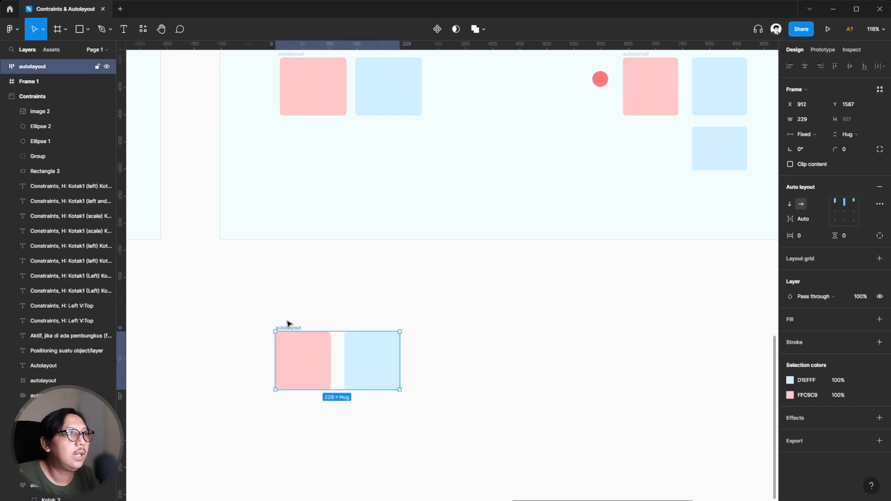
pyautogui.moveTo(291, 325); pyautogui.dragTo(263, 305)
pyautogui.click(320, 303)
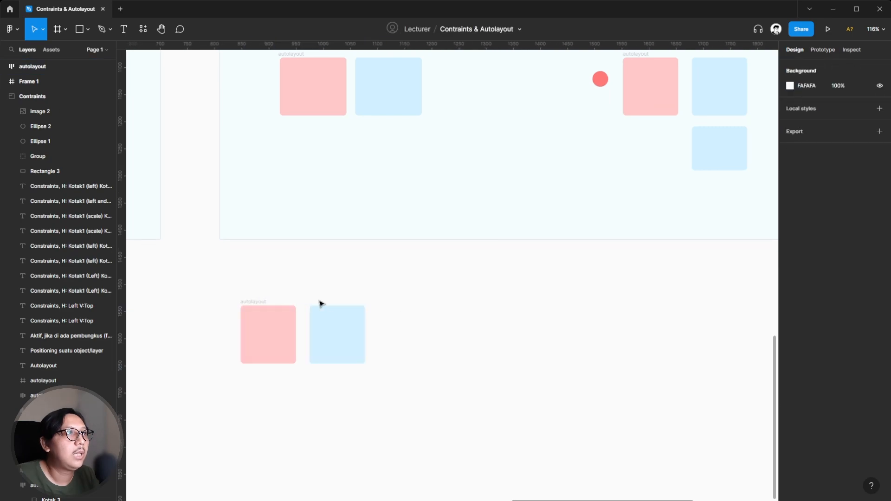
# Examine the auto layout direction, spacing and alignment settings of the copied frame below the board
pyautogui.click(256, 305)
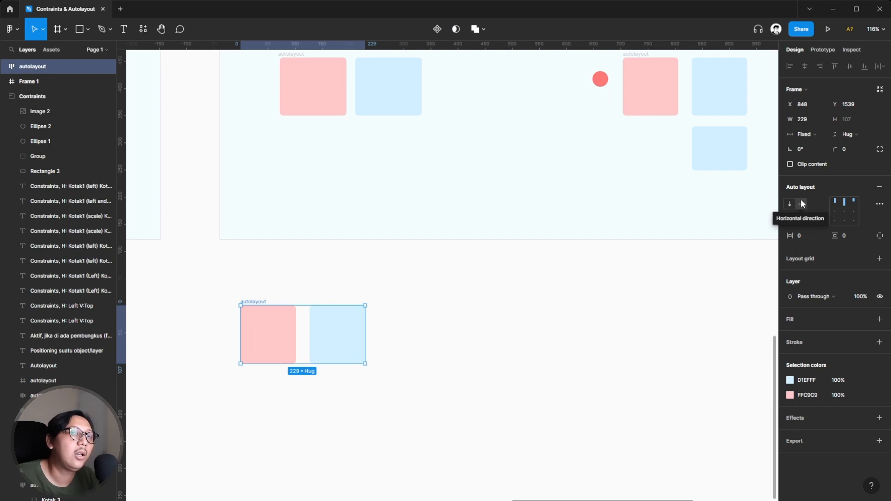
pyautogui.click(447, 325)
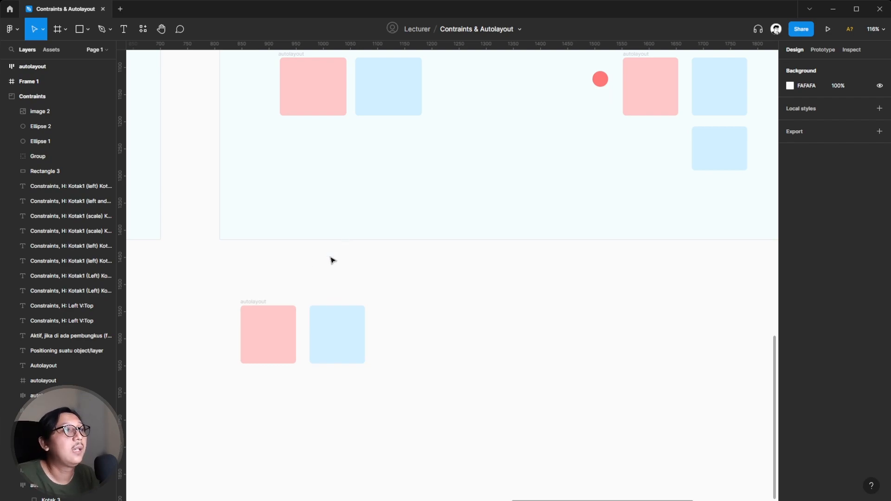
pyautogui.hscroll(-3, 301, 291)
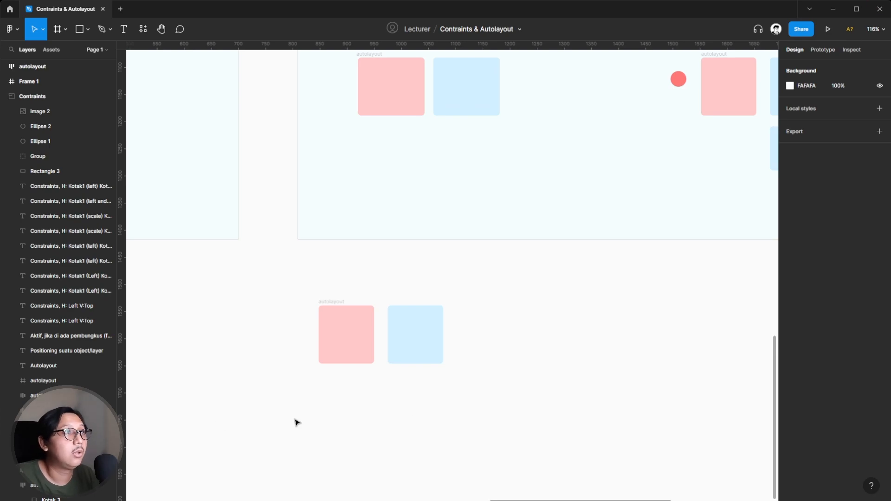
pyautogui.click(335, 304)
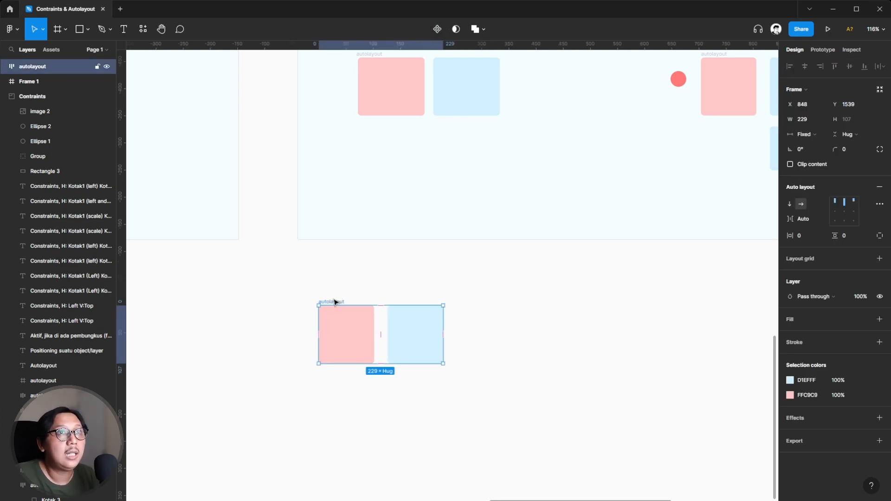
# Wrap the pink box and the blue box of the copied autolayout frame each in its own auto layout frame
pyautogui.click(410, 292)
pyautogui.click(329, 331)
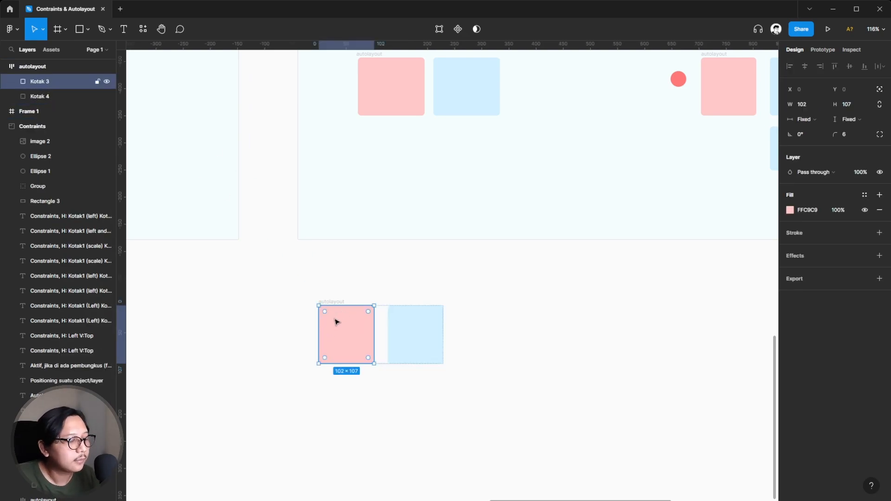
pyautogui.click(511, 310)
pyautogui.click(349, 335)
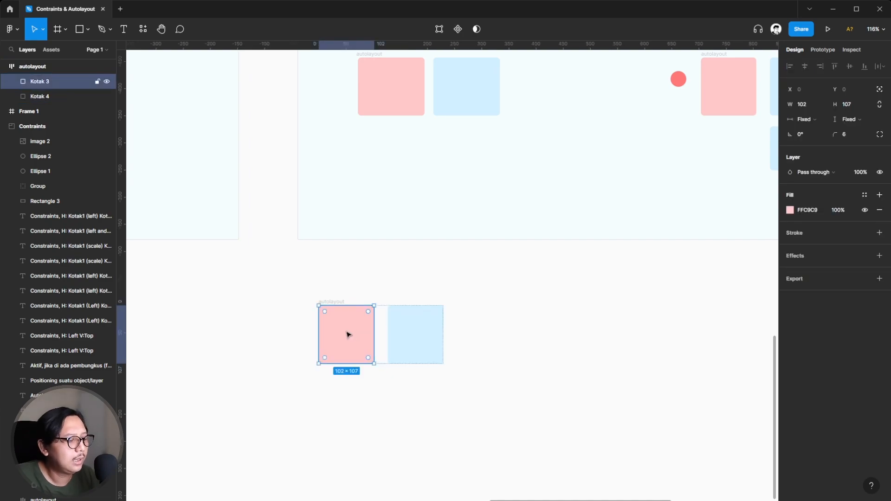
pyautogui.hotkey('shift', 'a')
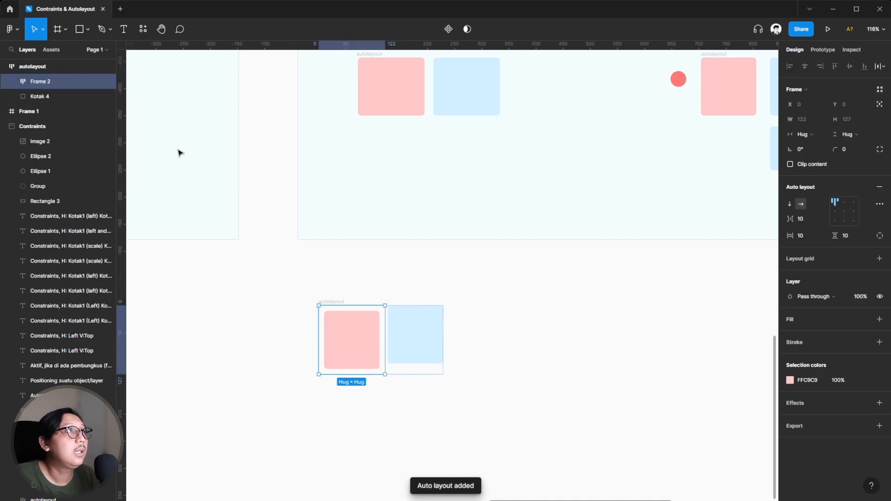
pyautogui.click(422, 319)
pyautogui.hotkey('shift', 'a')
pyautogui.click(543, 334)
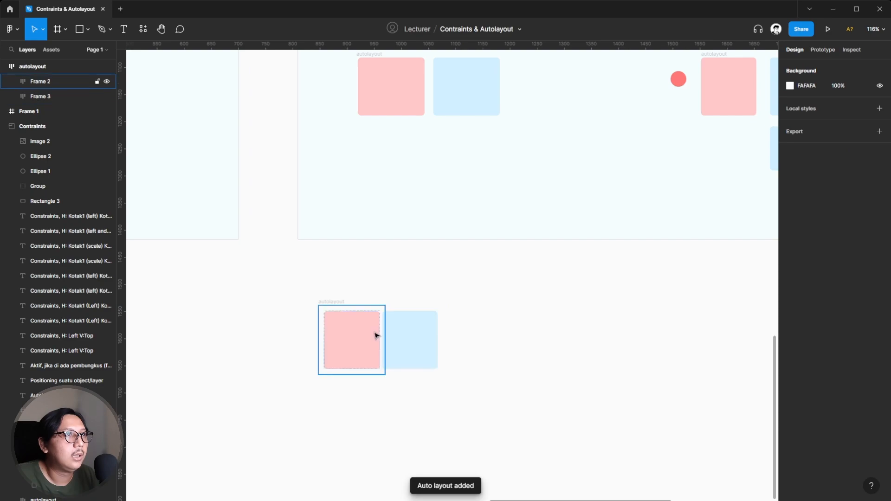
# Set the item spacing, horizontal padding and vertical padding of both nested auto layout frames to 0
pyautogui.click(377, 335)
pyautogui.keyDown('shift'); pyautogui.click(427, 337); pyautogui.keyUp('shift')
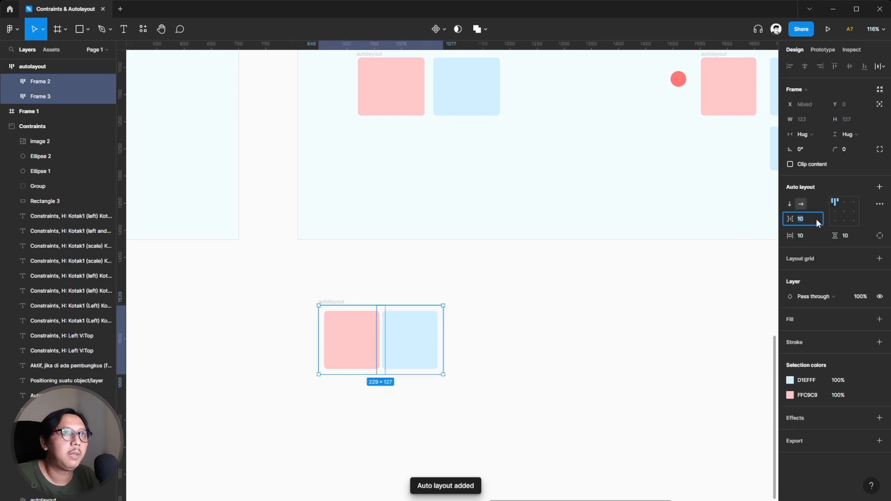
pyautogui.write('0')
pyautogui.press('Tab')
pyautogui.write('0')
pyautogui.press('Tab')
pyautogui.write('0')
pyautogui.press('Tab')
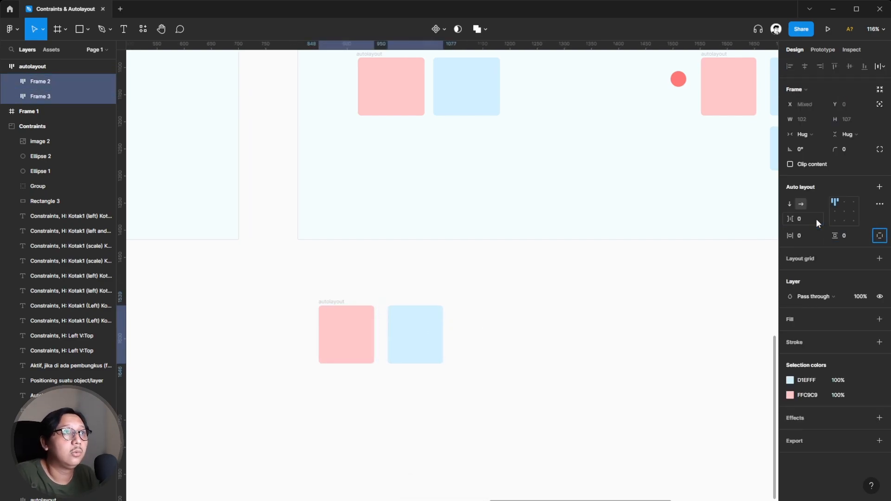
pyautogui.click(556, 325)
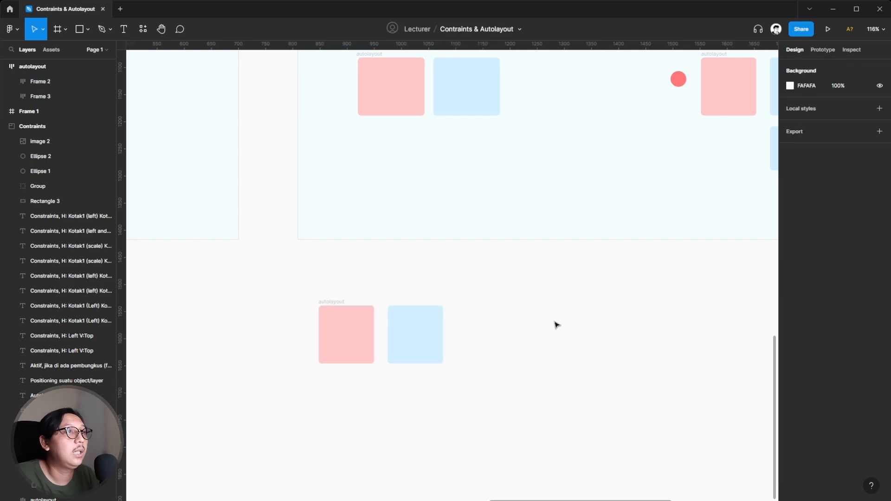
# Switch the parent autolayout frame of the copied example to vertical direction
pyautogui.click(28, 68)
pyautogui.click(38, 85)
pyautogui.click(40, 99)
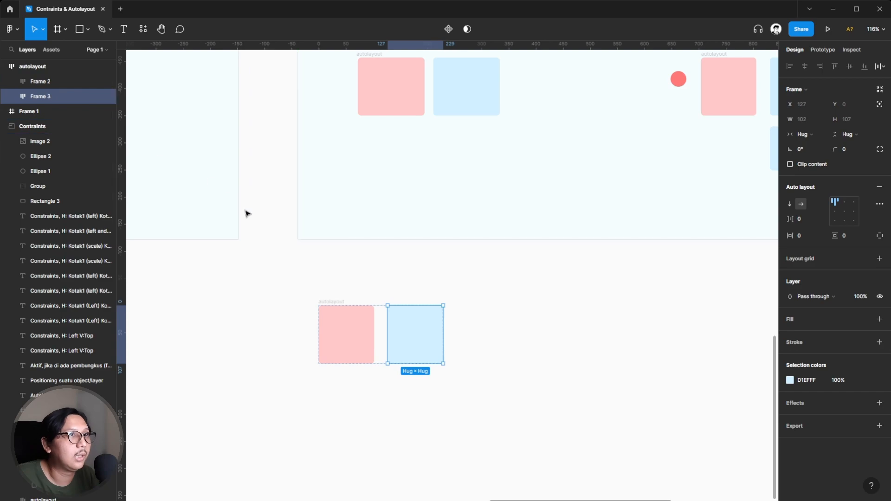
pyautogui.click(531, 319)
pyautogui.click(338, 303)
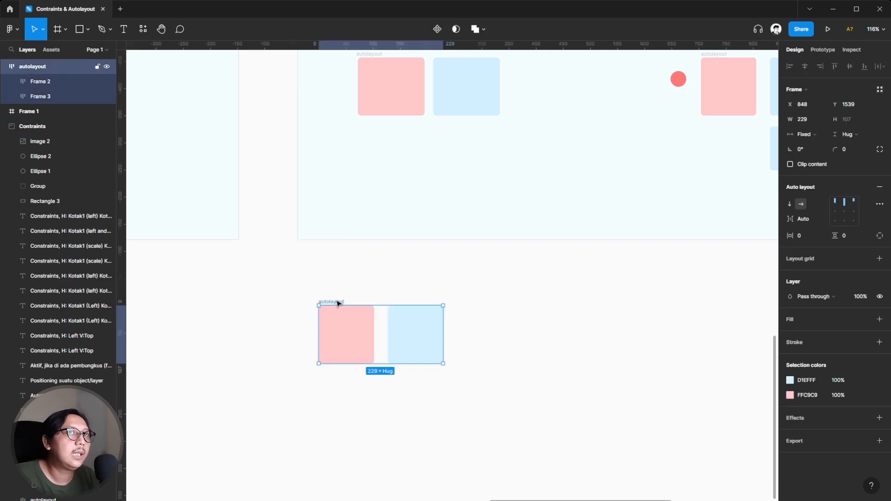
pyautogui.click(789, 205)
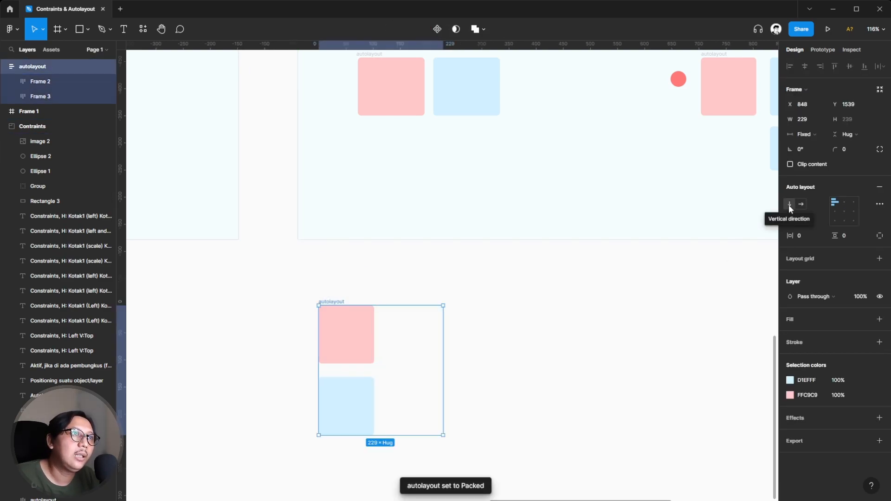
# Reorder the nested frames so the blue box sits above the pink box
pyautogui.click(527, 327)
pyautogui.click(352, 398)
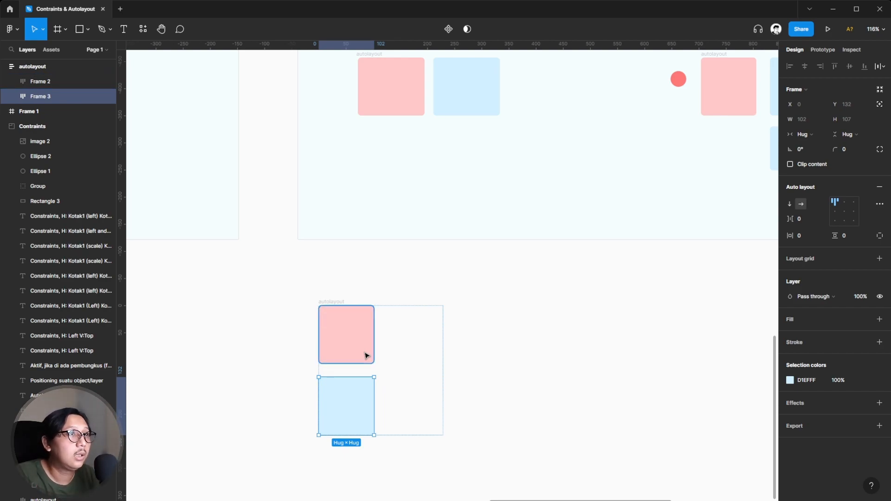
pyautogui.click(563, 402)
pyautogui.click(364, 392)
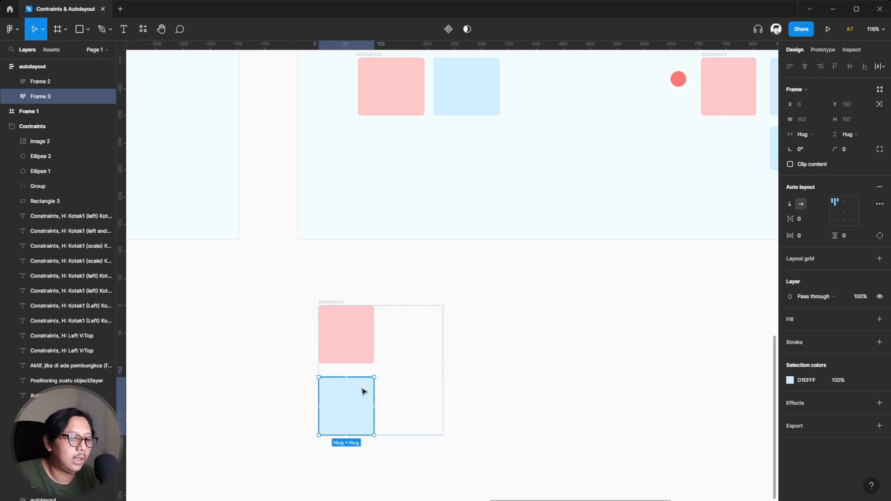
pyautogui.press('Up')
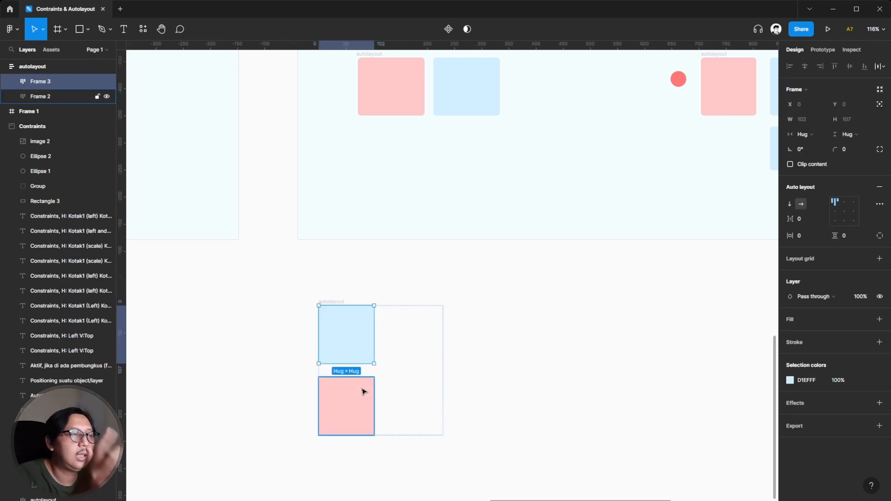
# Try to move the blue frame below the pink one, and undo that move
pyautogui.click(497, 354)
pyautogui.click(348, 336)
pyautogui.moveTo(348, 336); pyautogui.dragTo(350, 399)
pyautogui.hotkey('ctrl', 'z')
pyautogui.click(579, 403)
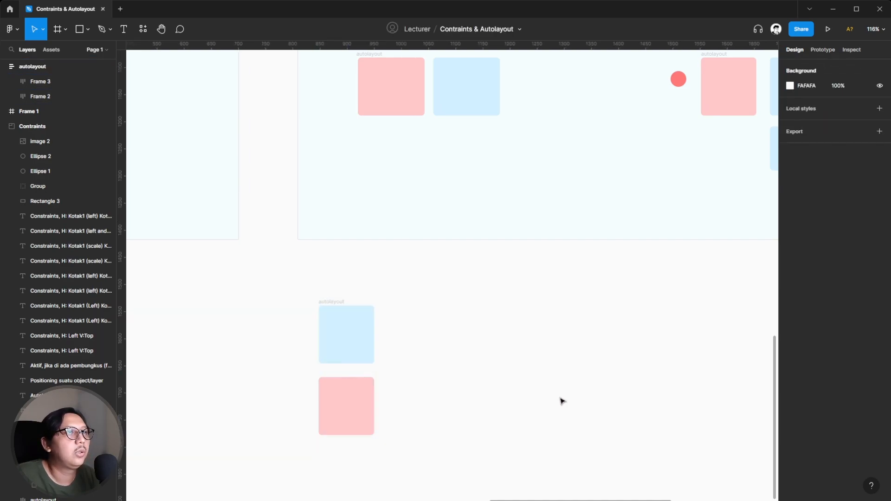
# Set the blue box's frame to Fill width and align its content top right
pyautogui.click(352, 339)
pyautogui.click(518, 321)
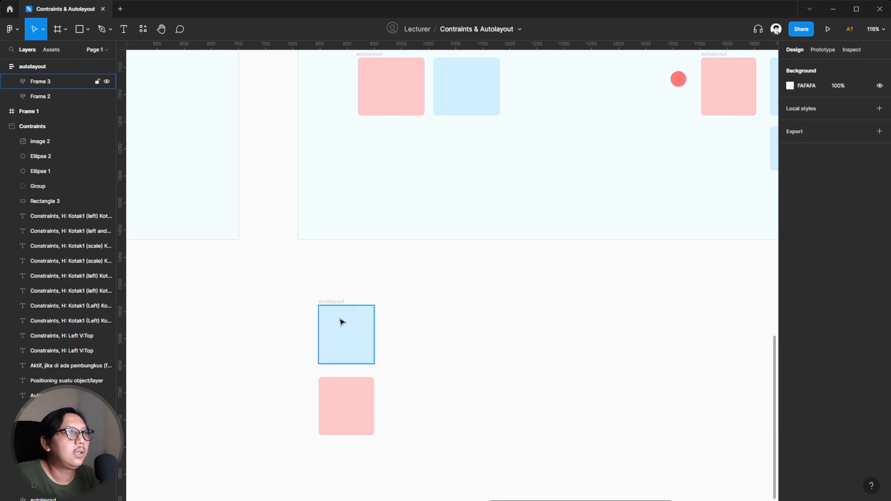
pyautogui.click(372, 331)
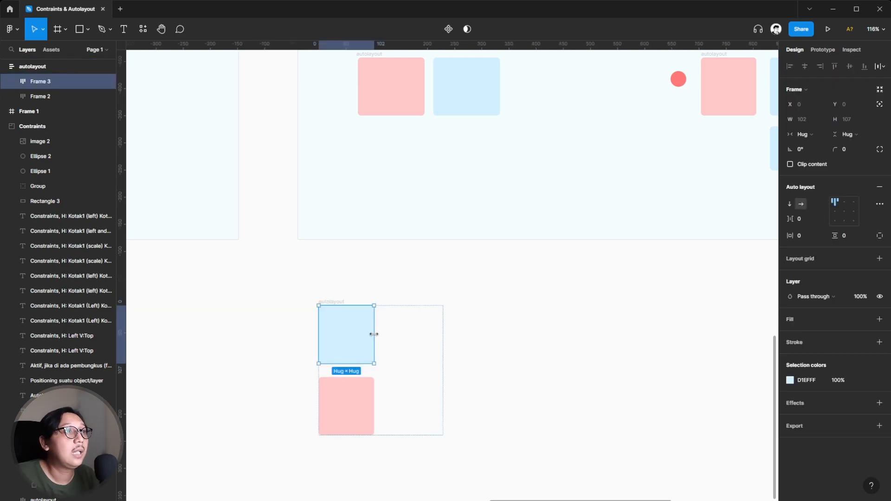
pyautogui.click(577, 365)
pyautogui.click(354, 331)
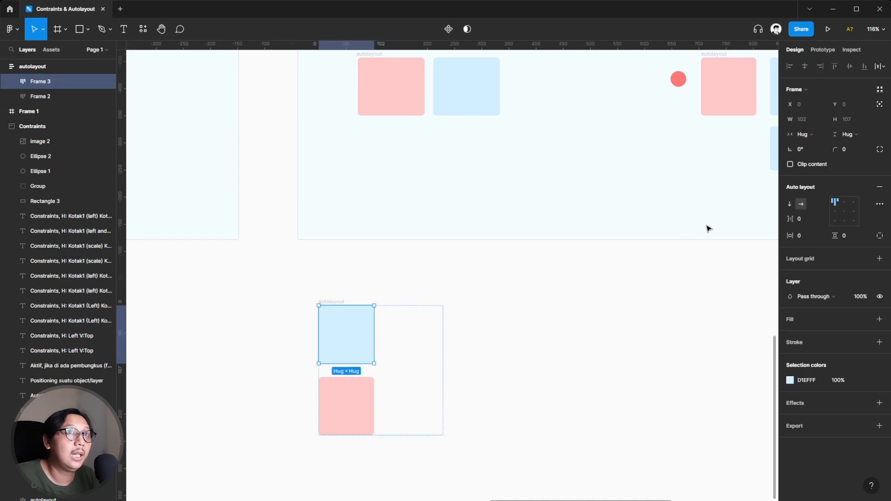
pyautogui.click(807, 134)
pyautogui.click(807, 144)
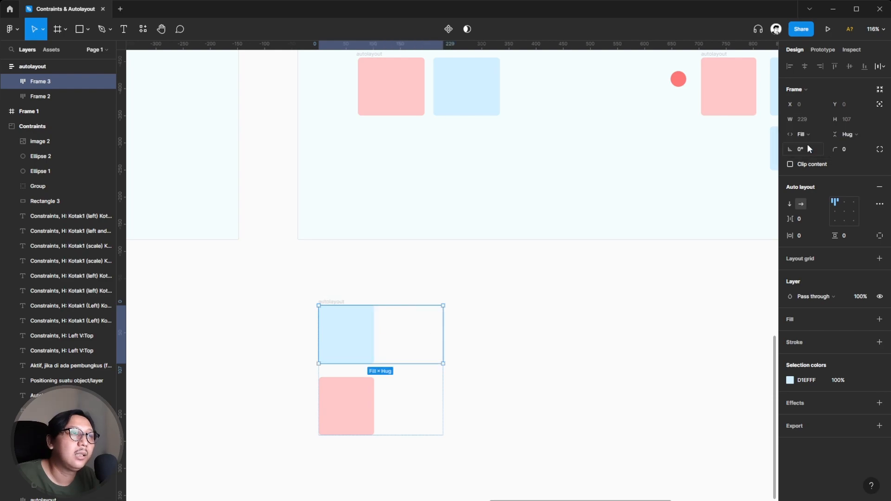
pyautogui.click(853, 204)
# Set the pink box's frame to Fill width and align its content bottom left
pyautogui.click(358, 410)
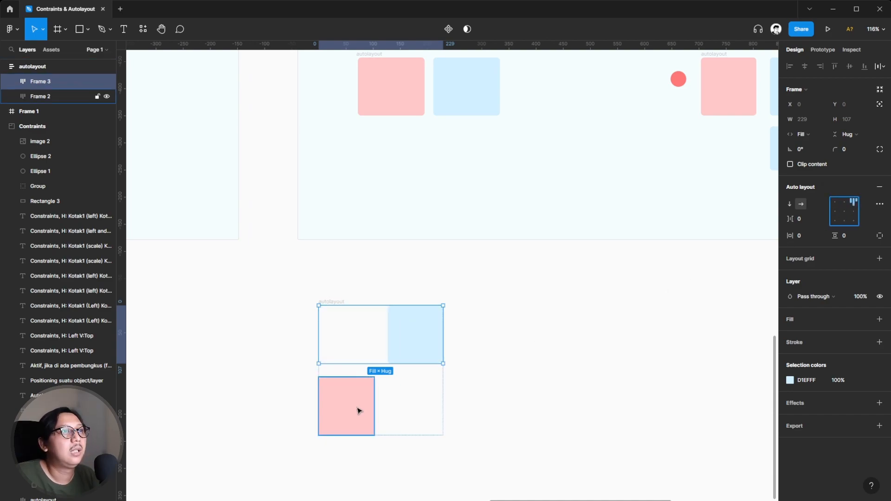
pyautogui.click(804, 133)
pyautogui.click(812, 146)
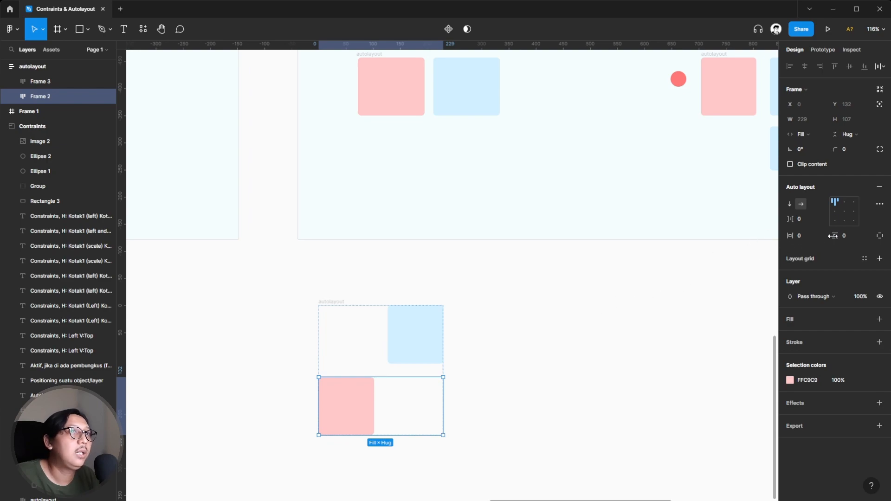
pyautogui.click(834, 217)
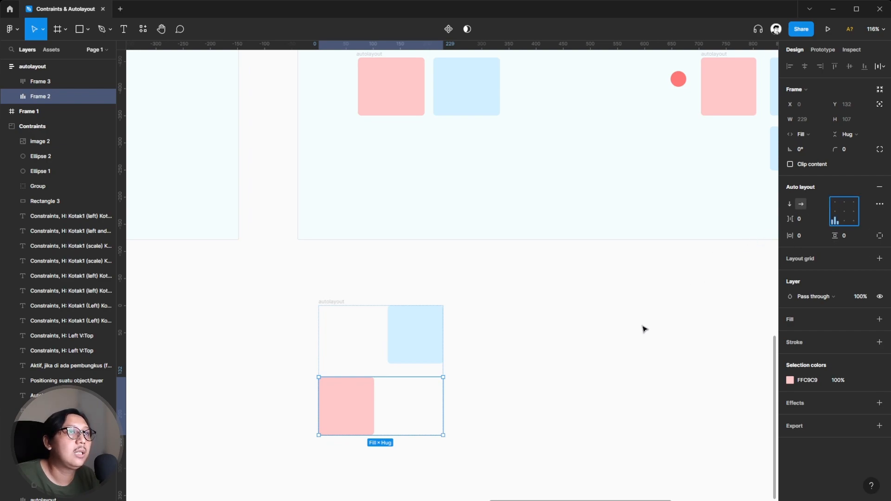
# Set the vertical spacing between items of the parent autolayout frame to Auto
pyautogui.click(626, 323)
pyautogui.click(329, 301)
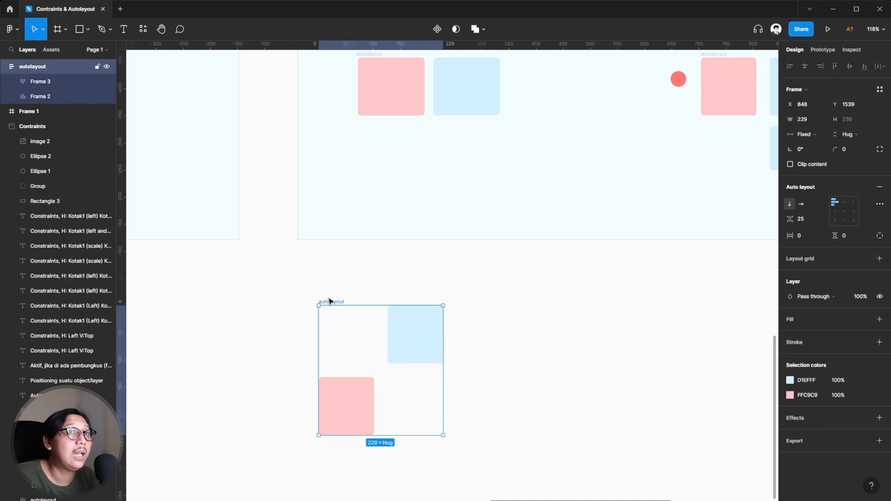
pyautogui.click(803, 221)
pyautogui.write('aut')
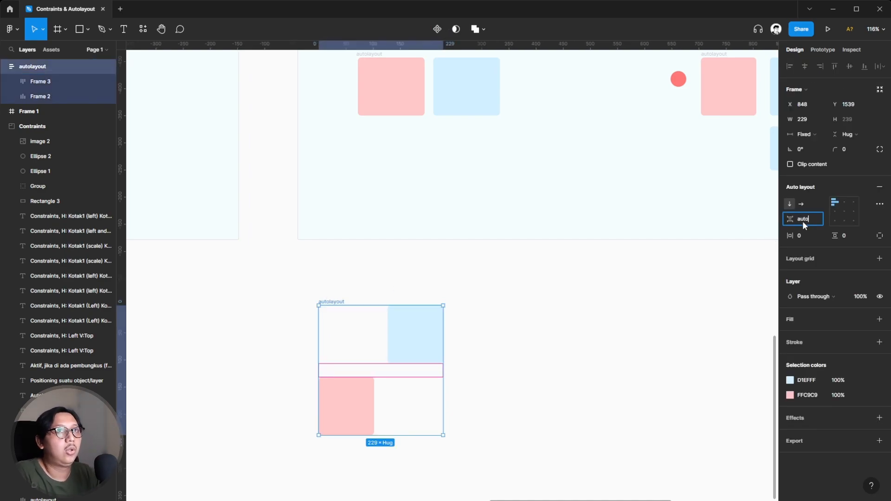
pyautogui.write('o')
pyautogui.press('Return')
pyautogui.click(357, 273)
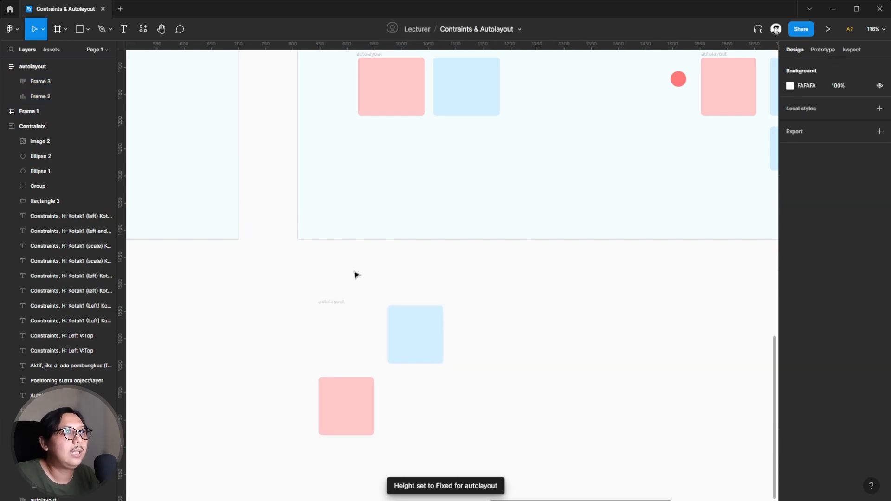
# Shrink the parent autolayout frame's height to 107 and move the frame to X 820, Y 1503
pyautogui.click(339, 306)
pyautogui.moveTo(404, 435); pyautogui.dragTo(415, 365)
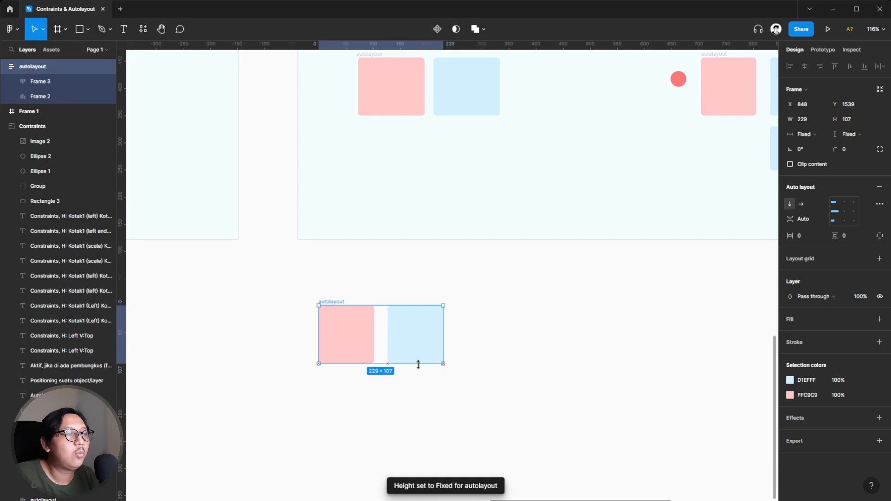
pyautogui.click(487, 355)
pyautogui.moveTo(328, 302); pyautogui.dragTo(314, 284)
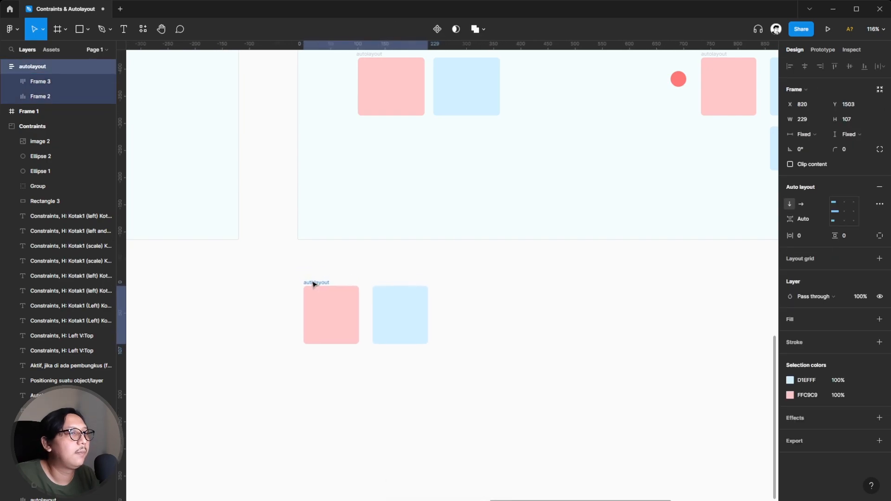
# Stretch the parent autolayout frame to a height of 253
pyautogui.click(386, 260)
pyautogui.click(321, 284)
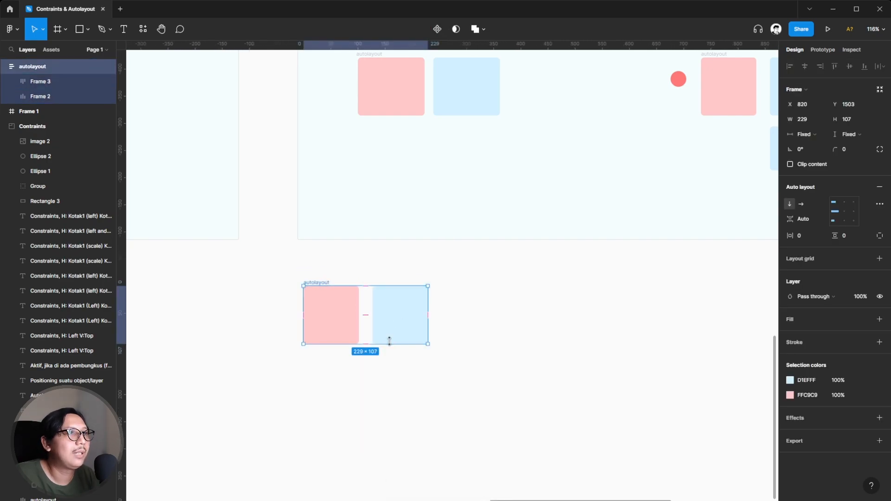
pyautogui.moveTo(389, 350); pyautogui.dragTo(394, 420)
# Copy the constraints frame under "V:Kotak1 (bottom) Kotak2 (top)" and paste it beside the rebuilt autolayout frame at X 1171, Y 1503
pyautogui.scroll(-5, 462, 393)
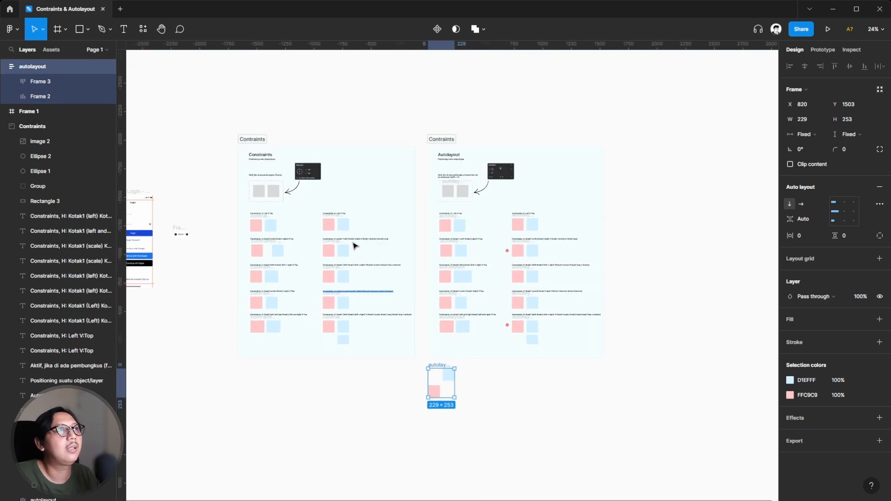
pyautogui.scroll(3, 331, 250)
pyautogui.click(346, 258)
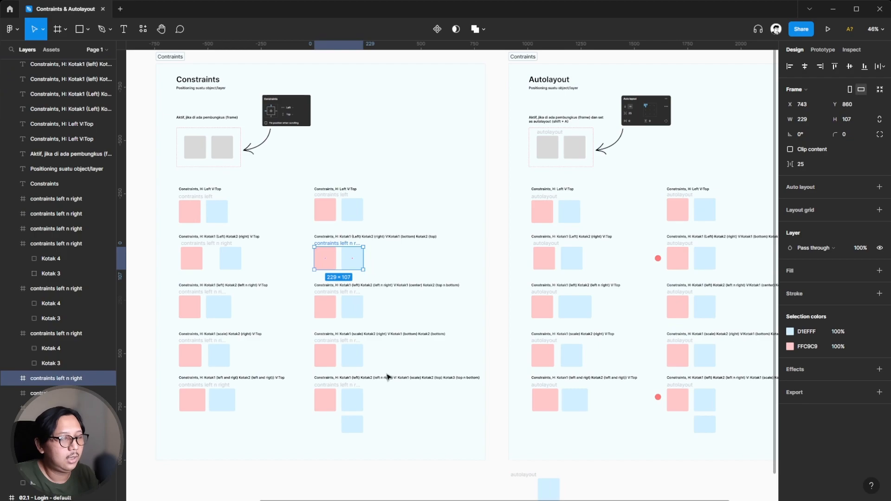
pyautogui.scroll(3, 533, 432)
pyautogui.rightClick(530, 385)
pyautogui.click(530, 390)
pyautogui.moveTo(546, 374); pyautogui.dragTo(510, 371)
# Stretch the pasted constraints frame to a height of 253 and resize the autolayout frame beside it for comparison
pyautogui.moveTo(529, 421); pyautogui.dragTo(529, 475)
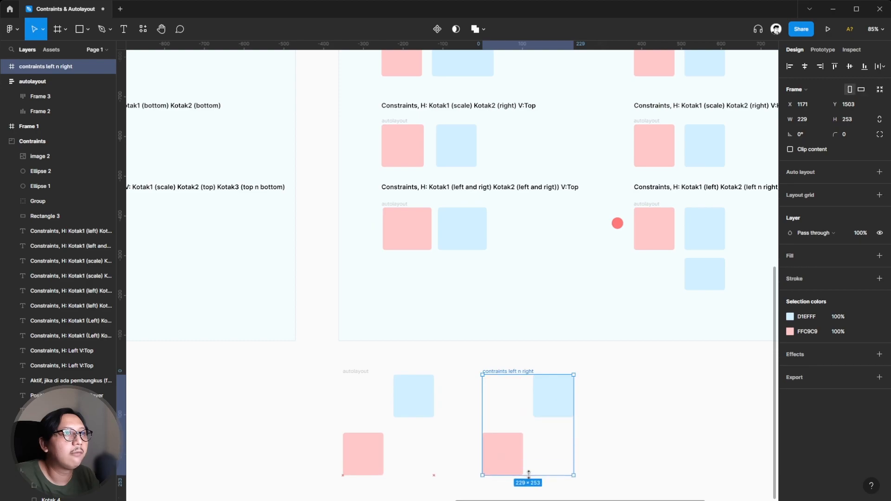
pyautogui.click(348, 372)
pyautogui.moveTo(415, 477)
pyautogui.mouseDown()
pyautogui.moveTo(416, 417)
pyautogui.moveTo(423, 476)
pyautogui.mouseUp()
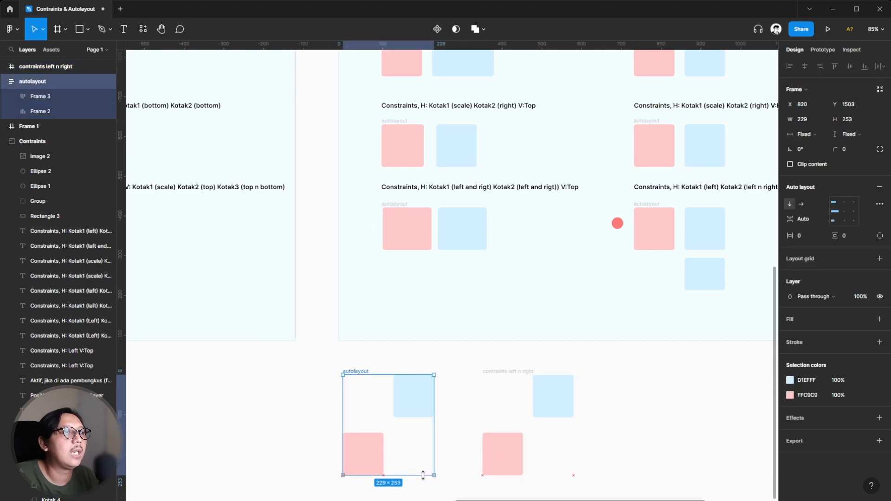
pyautogui.click(487, 413)
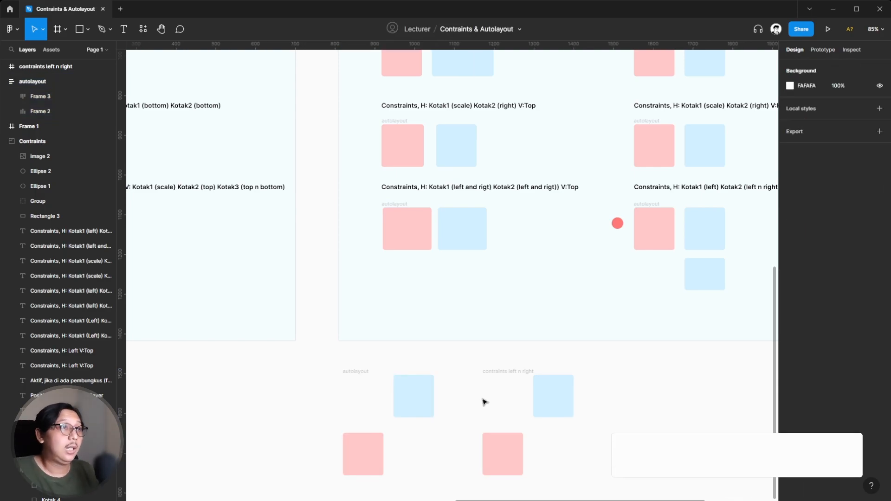
# Examine the second-column examples on the Autolayout board and their counterparts on the Constraints board
pyautogui.hscroll(3, 466, 376)
pyautogui.scroll(8, 466, 376)
pyautogui.hscroll(3, 466, 371)
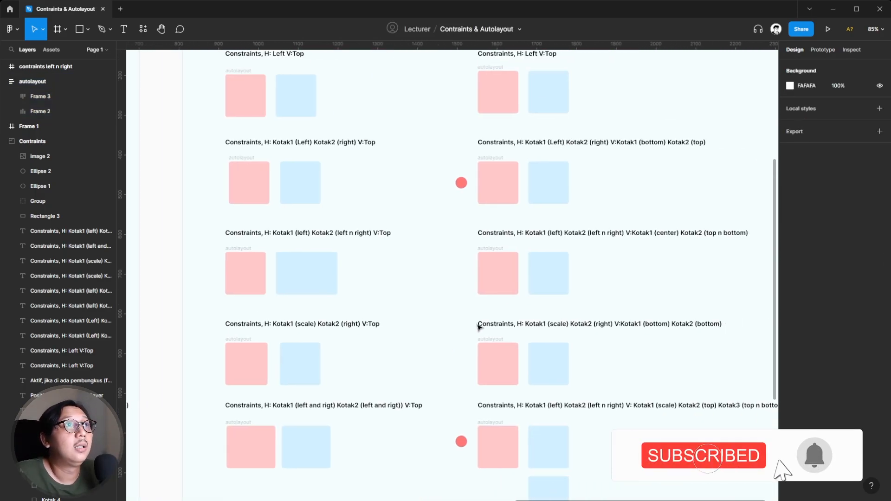
pyautogui.scroll(3, 537, 229)
pyautogui.keyDown('ctrl'); pyautogui.scroll(5, 545, 231); pyautogui.keyUp('ctrl')
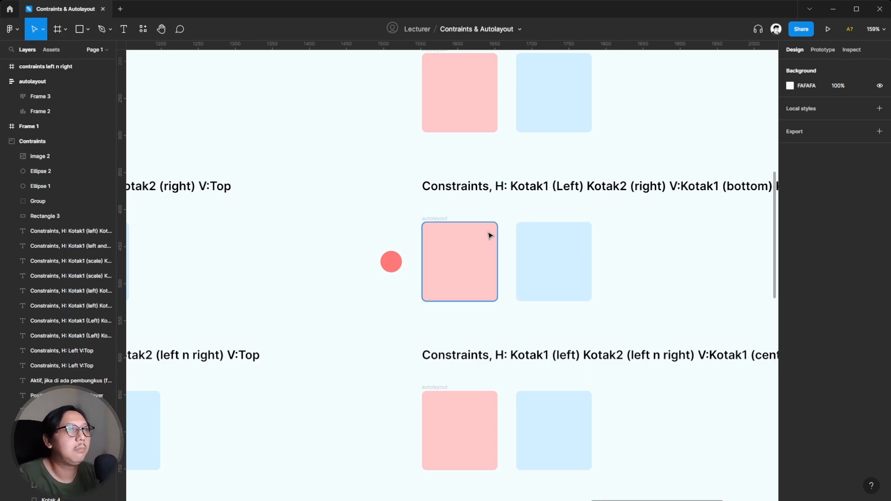
pyautogui.keyDown('ctrl'); pyautogui.scroll(-5, 316, 257); pyautogui.keyUp('ctrl')
pyautogui.scroll(-1, 353, 287)
pyautogui.keyDown('ctrl'); pyautogui.scroll(-4, 372, 320); pyautogui.keyUp('ctrl')
pyautogui.hscroll(-4, 353, 311)
pyautogui.keyDown('ctrl'); pyautogui.scroll(4, 214, 310); pyautogui.keyUp('ctrl')
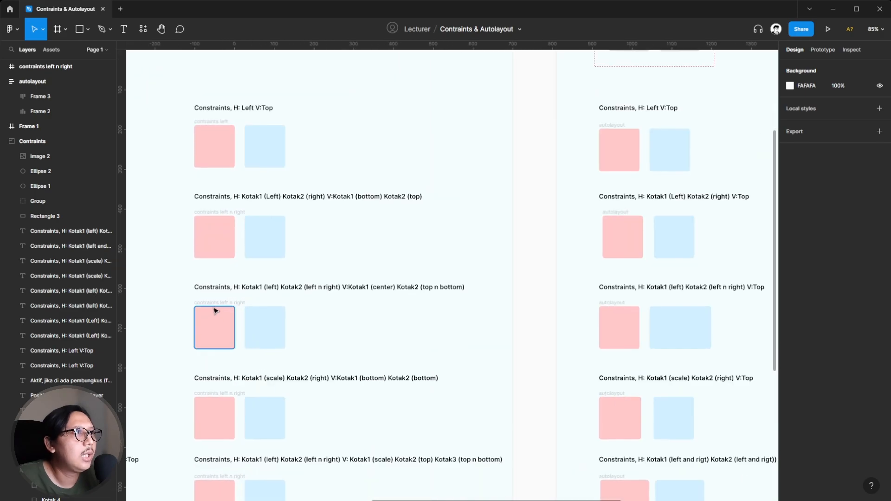
# Stretch the constraints frame under "V:Kotak1 (center) Kotak2 (top n bottom)" to a height of 228 as a test, and undo it
pyautogui.click(225, 300)
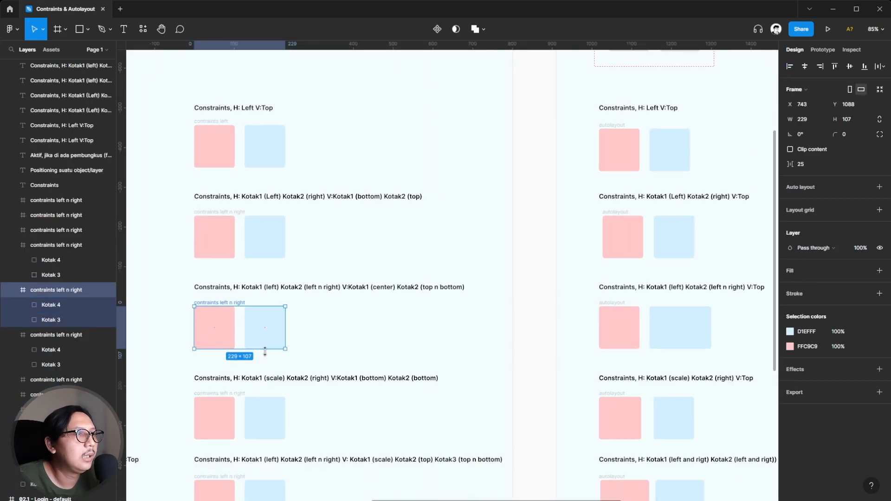
pyautogui.moveTo(266, 349); pyautogui.dragTo(265, 397)
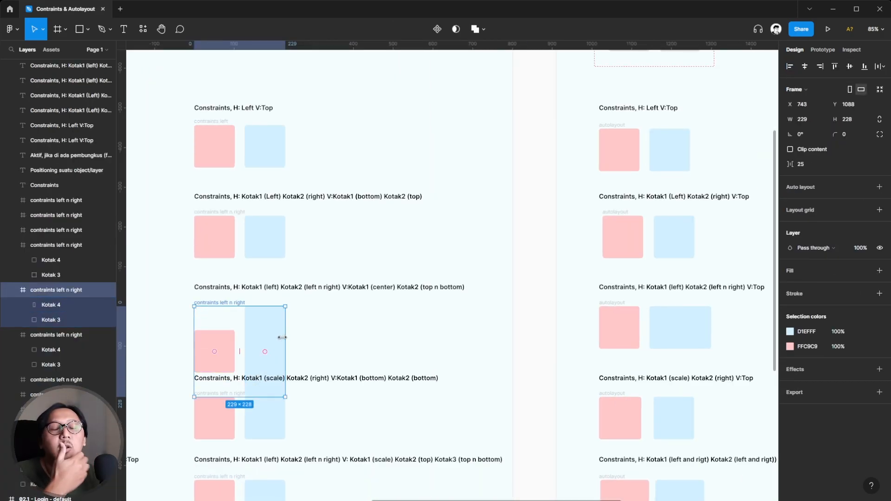
pyautogui.hotkey('ctrl', 'z')
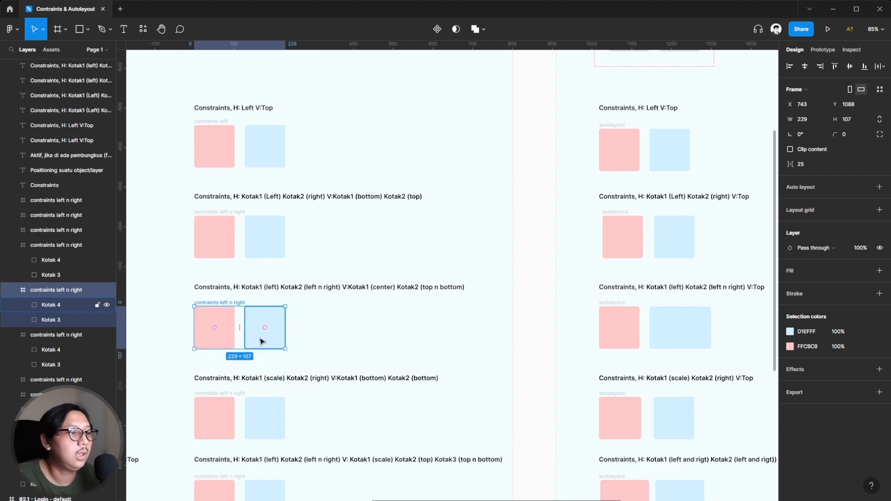
# Inspect the auto layout settings and both boxes' resizing options in the autolayout frame under "V:Kotak1 (center) Kotak2 (top n bottom)"
pyautogui.hscroll(10, 302, 341)
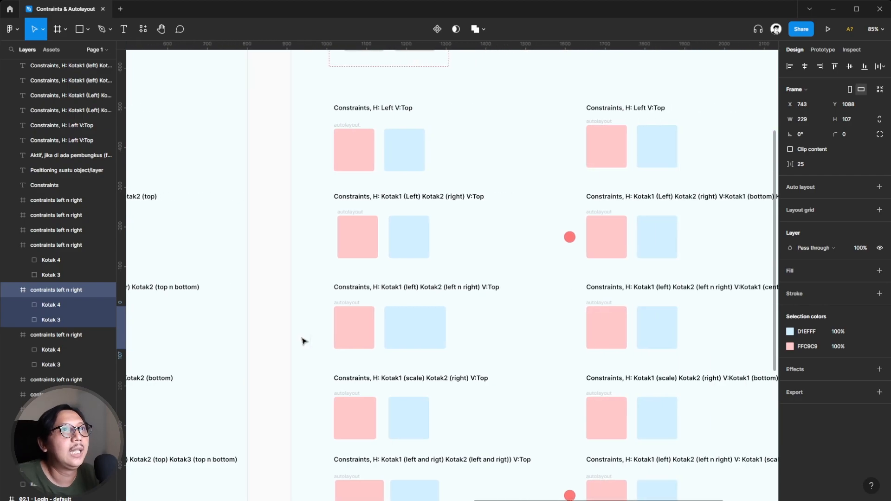
pyautogui.hscroll(4, 302, 341)
pyautogui.scroll(5, 271, 314)
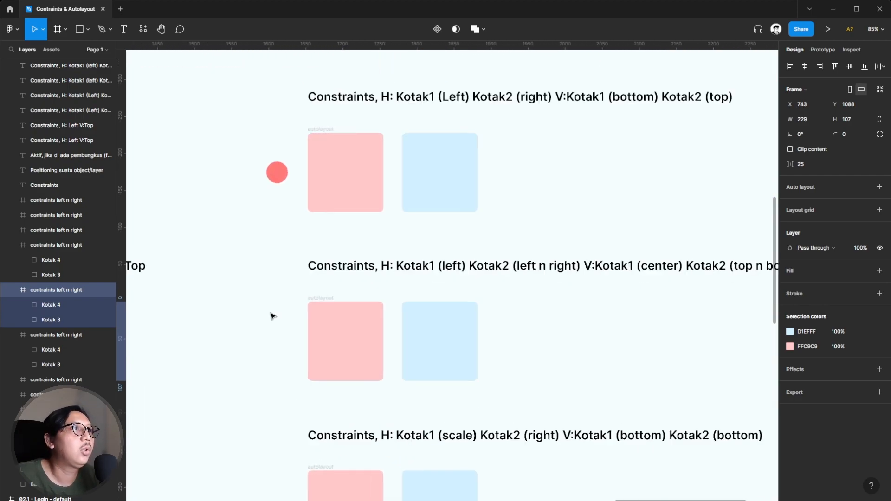
pyautogui.click(328, 299)
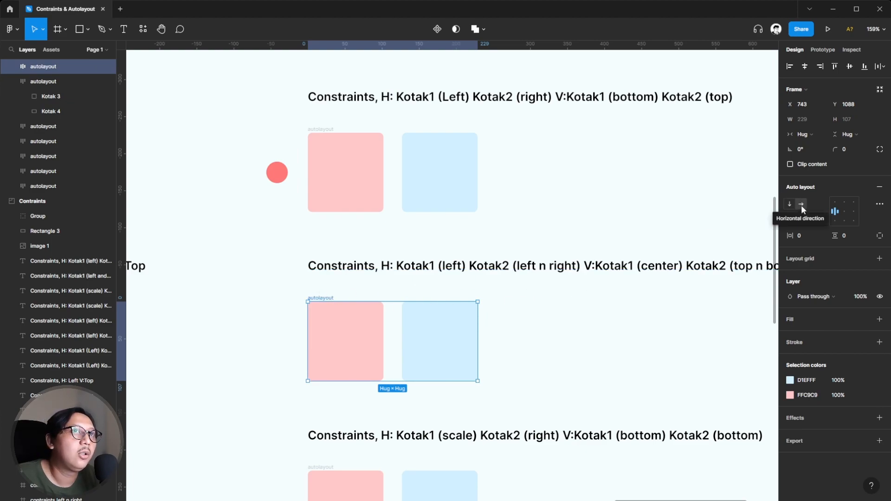
pyautogui.click(414, 328)
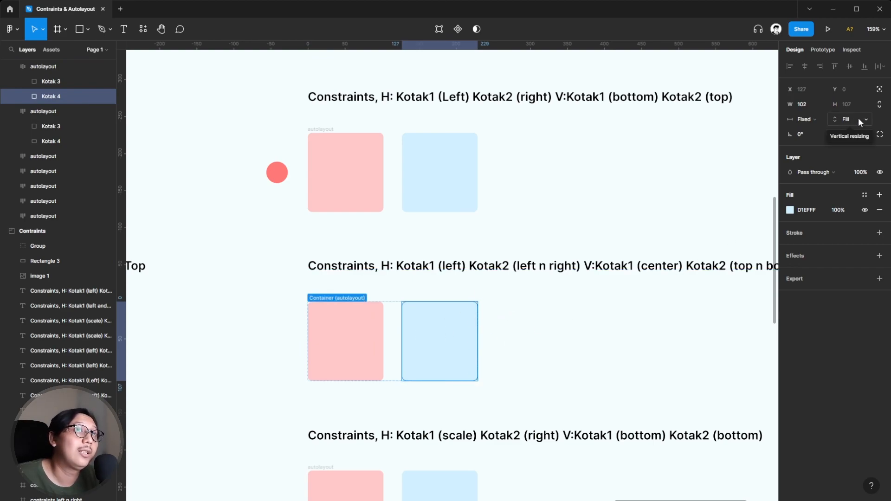
pyautogui.click(356, 331)
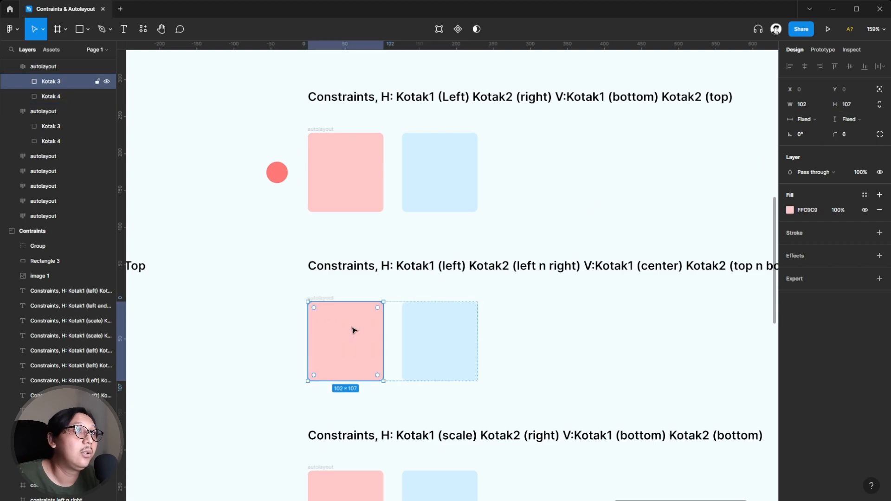
pyautogui.click(320, 298)
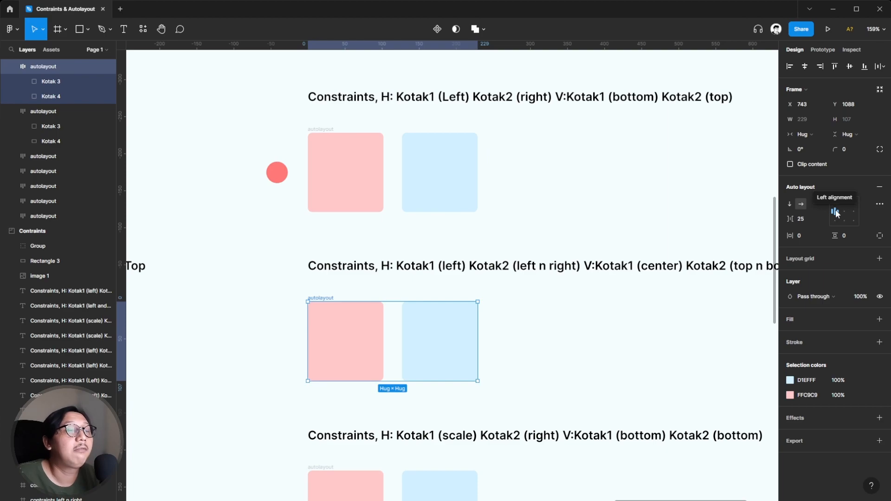
# Try resizing the height of the autolayout frame under "V:Kotak1 (center) Kotak2 (top n bottom)"
pyautogui.click(528, 372)
pyautogui.click(319, 299)
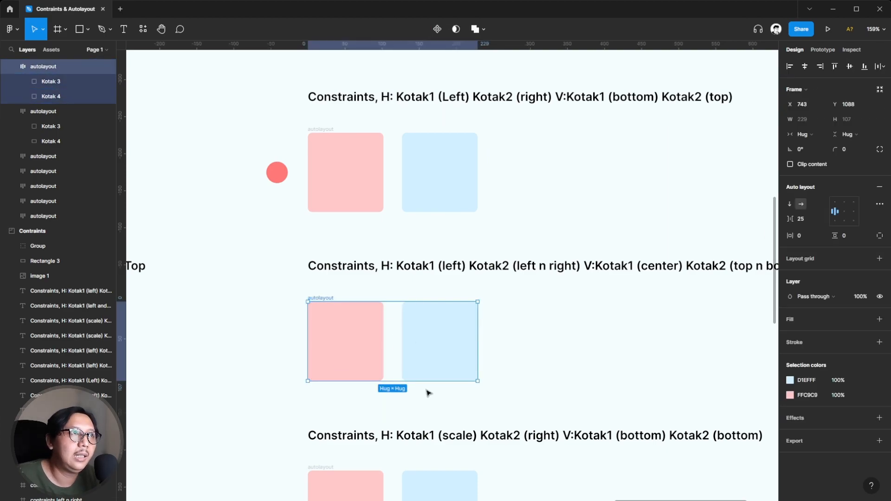
pyautogui.moveTo(412, 382); pyautogui.dragTo(423, 324)
pyautogui.click(536, 303)
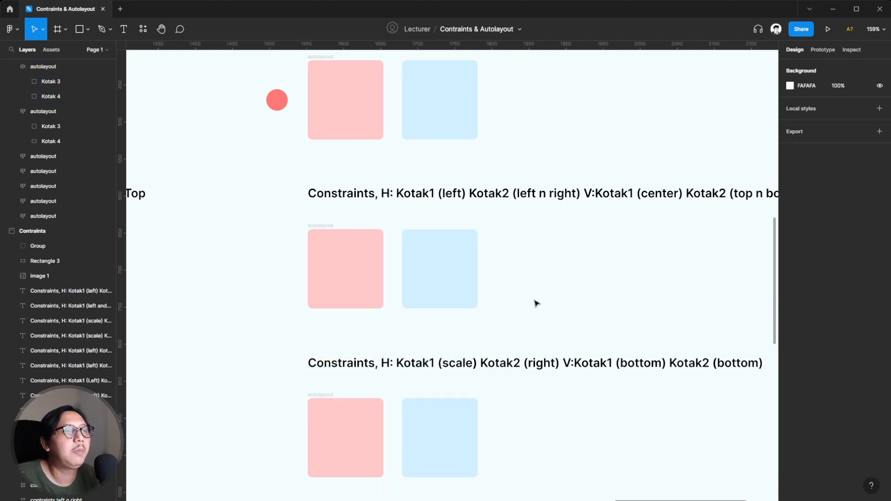
# Check the blue box's vertical resizing against the left alignment of its parent autolayout frame
pyautogui.click(428, 279)
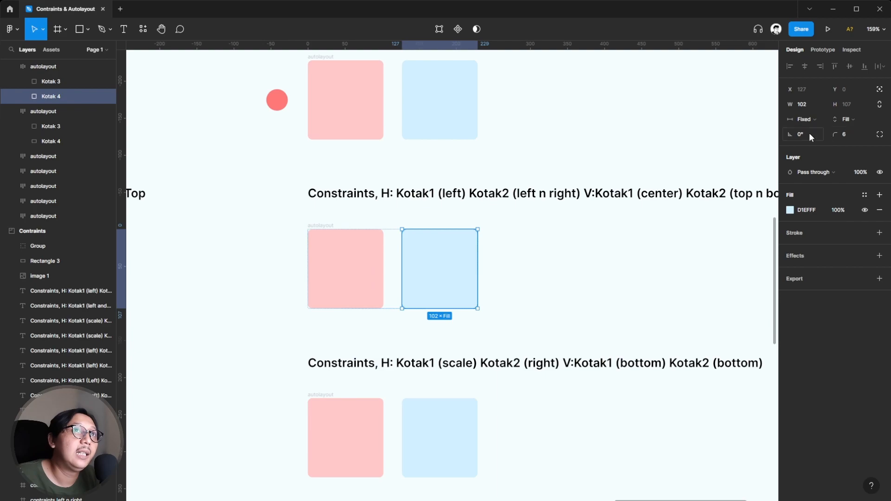
pyautogui.click(284, 217)
pyautogui.click(322, 226)
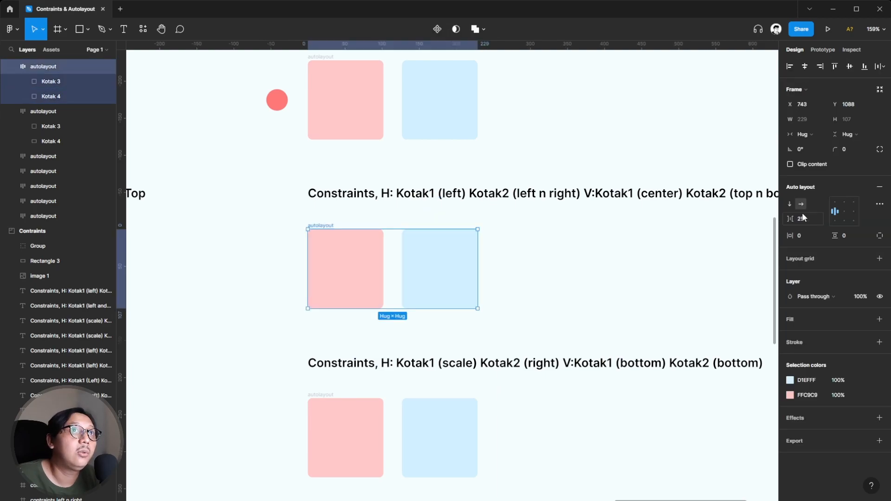
pyautogui.click(834, 210)
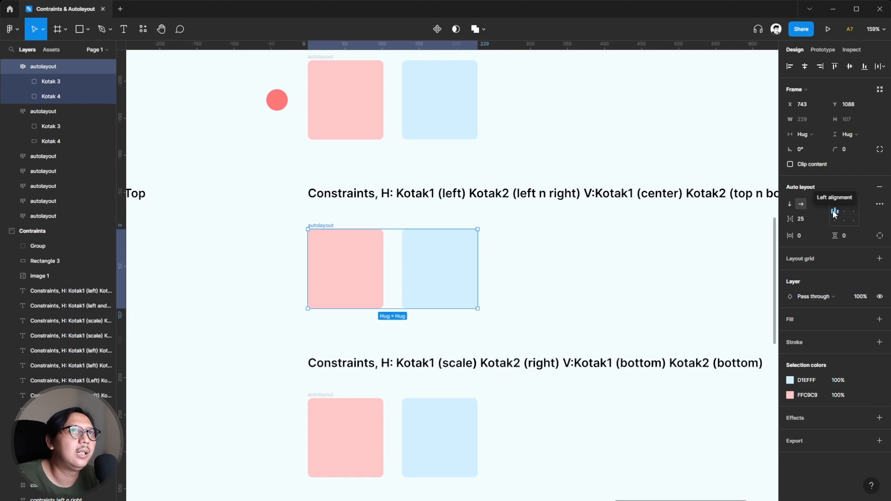
pyautogui.click(451, 236)
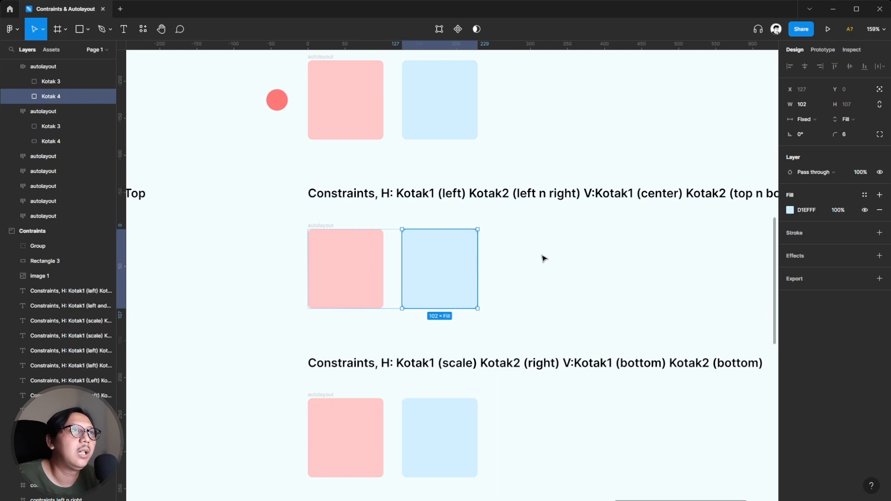
# Check the blue and pink boxes' constraints in the center / top n bottom example on the Constraints board
pyautogui.scroll(-3, 547, 257)
pyautogui.hscroll(3, 526, 245)
pyautogui.hscroll(-2, 526, 245)
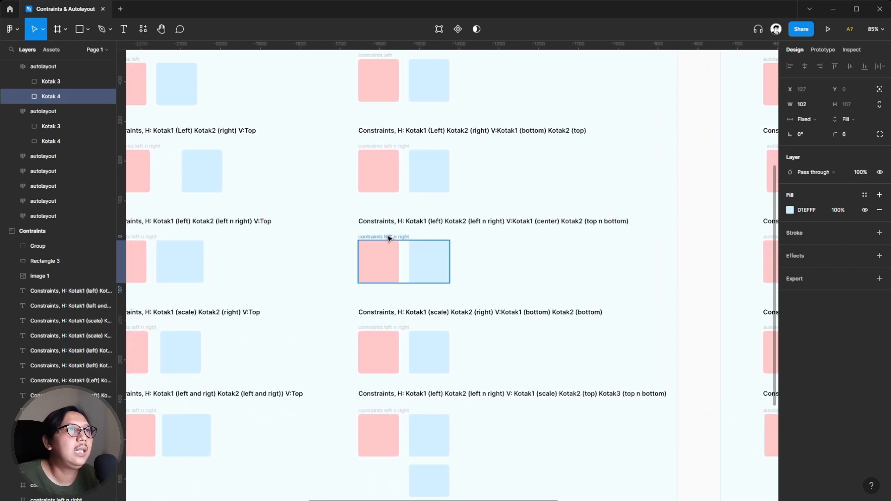
pyautogui.scroll(3, 391, 239)
pyautogui.click(453, 278)
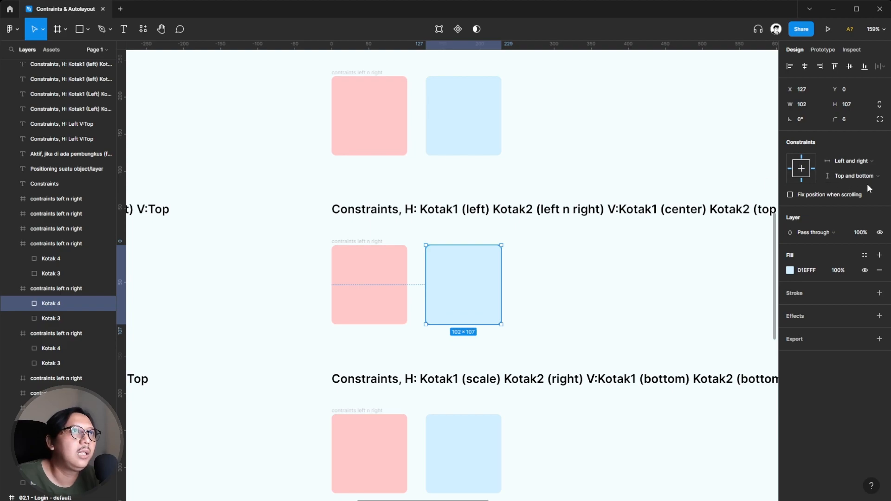
pyautogui.click(372, 281)
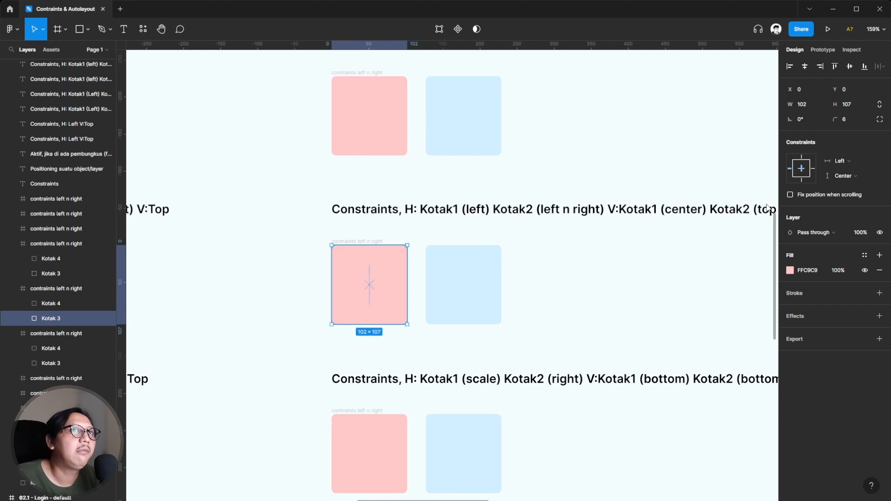
# Try stretching the height of the autolayout frame under "V:Kotak1 (bottom) Kotak2 (bottom)" twice, undoing each resize
pyautogui.scroll(-5, 370, 325)
pyautogui.hscroll(4, 368, 335)
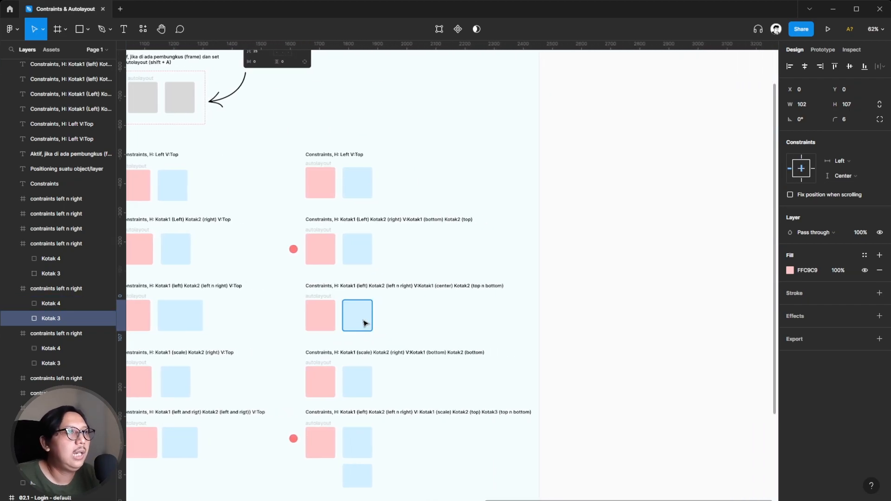
pyautogui.scroll(-4, 365, 324)
pyautogui.scroll(8, 319, 384)
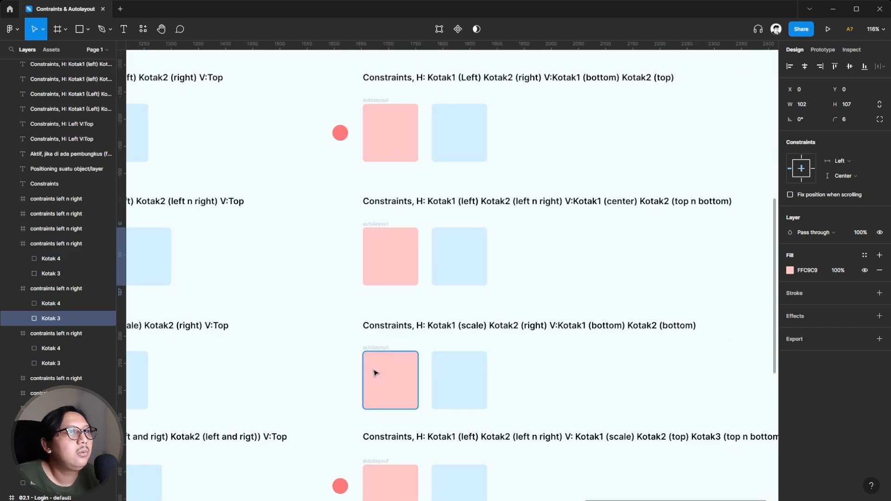
pyautogui.click(377, 351)
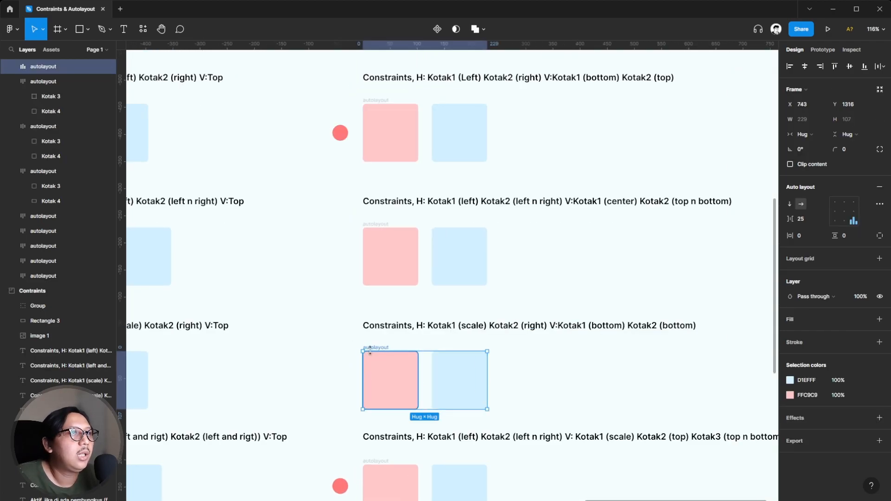
pyautogui.moveTo(439, 411); pyautogui.dragTo(438, 461)
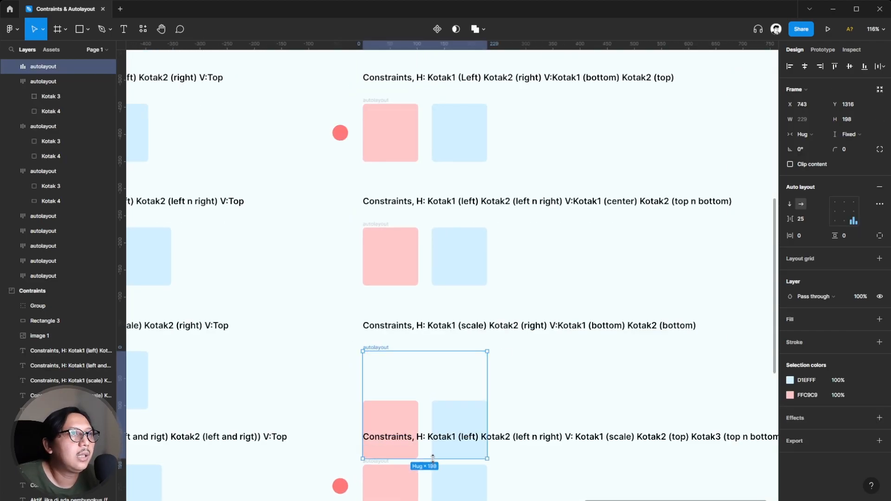
pyautogui.hotkey('ctrl', 'z')
pyautogui.moveTo(439, 409); pyautogui.dragTo(440, 461)
pyautogui.hotkey('ctrl', 'z')
# Set the alignment of the autolayout frame under "V:Kotak1 (bottom) Kotak2 (bottom)" to bottom center
pyautogui.hscroll(-3, 483, 378)
pyautogui.hscroll(-2, 486, 384)
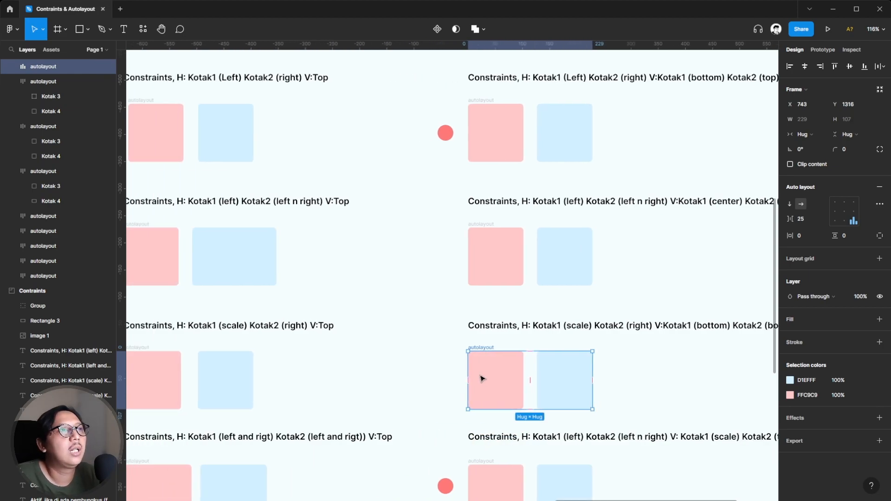
pyautogui.hscroll(2, 450, 386)
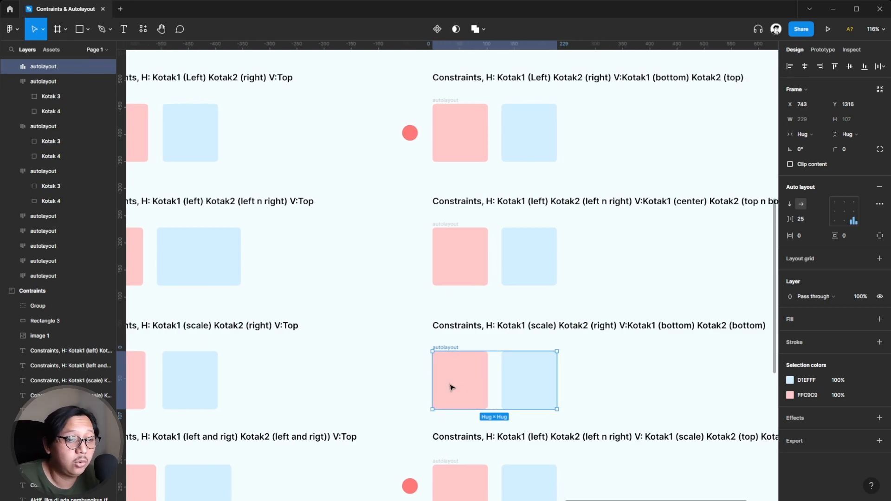
pyautogui.scroll(1, 544, 359)
pyautogui.click(587, 397)
pyautogui.click(384, 351)
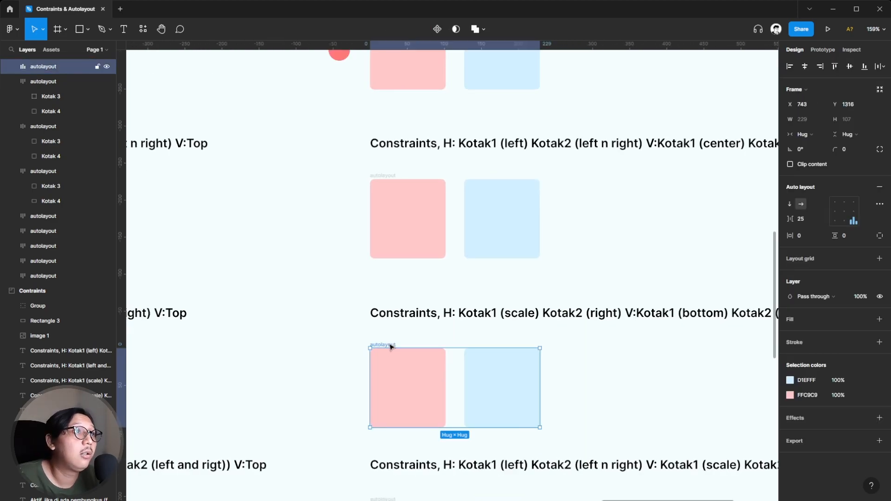
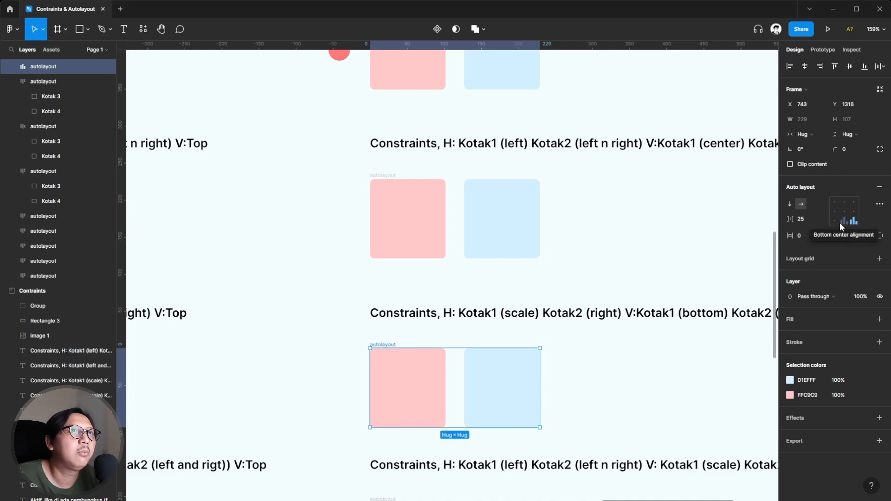
pyautogui.click(845, 221)
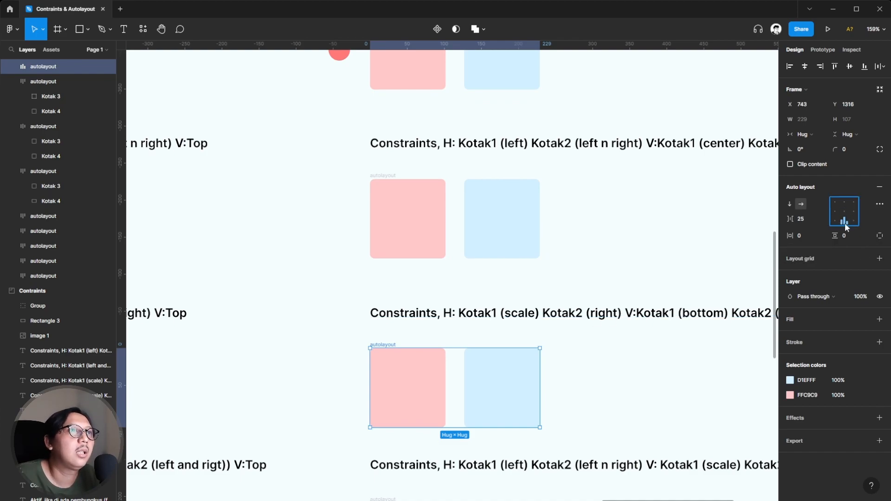
# Resize the bottom-aligned autolayout frame vertically to test its alignment, leaving it at a fixed height of 107
pyautogui.click(386, 338)
pyautogui.click(387, 351)
pyautogui.click(390, 344)
pyautogui.click(390, 346)
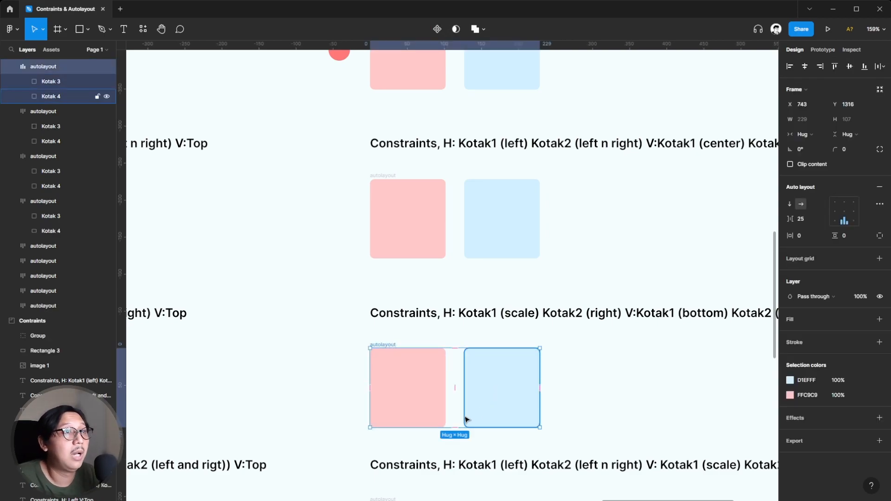
pyautogui.scroll(-3, 497, 398)
pyautogui.moveTo(483, 365)
pyautogui.mouseDown()
pyautogui.moveTo(484, 405)
pyautogui.moveTo(478, 362)
pyautogui.mouseUp()
# Check the constraints of both boxes under "V:Kotak1 (bottom) Kotak2 (bottom)" on the Constraints board, individually and together
pyautogui.scroll(-5, 483, 365)
pyautogui.hscroll(-10, 479, 361)
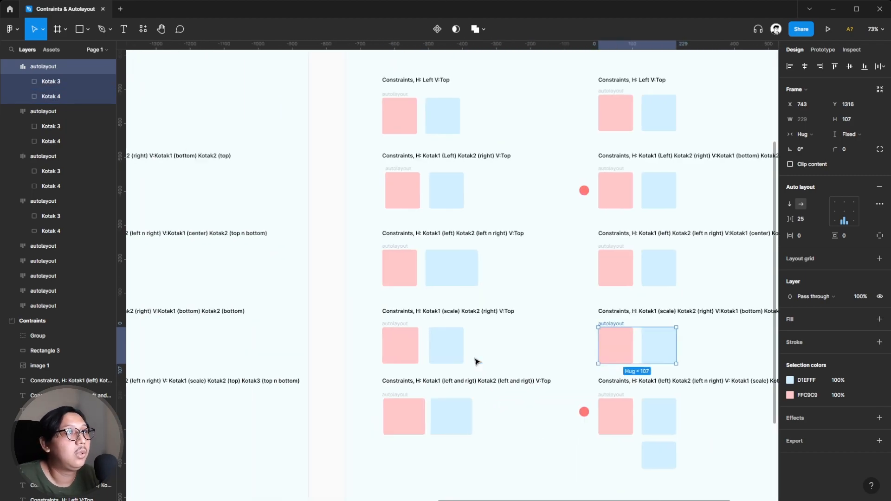
pyautogui.click(341, 326)
pyautogui.scroll(5, 341, 326)
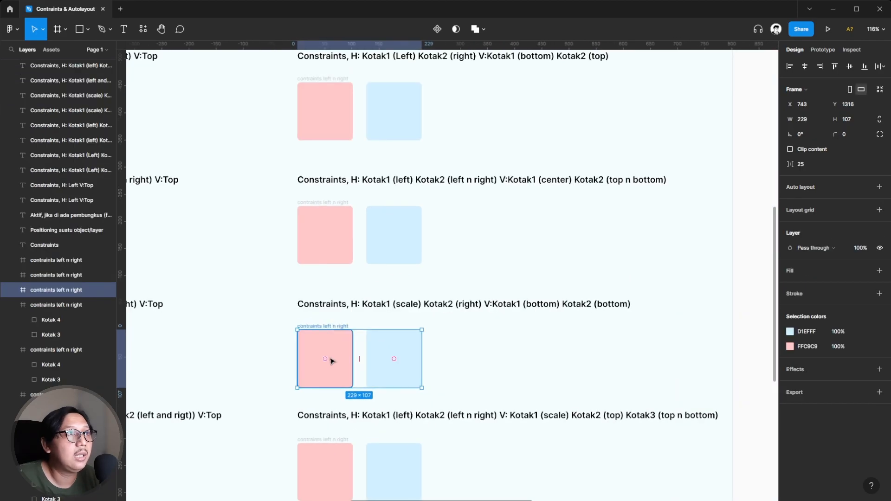
pyautogui.click(334, 361)
pyautogui.keyDown('shift'); pyautogui.click(392, 348); pyautogui.keyUp('shift')
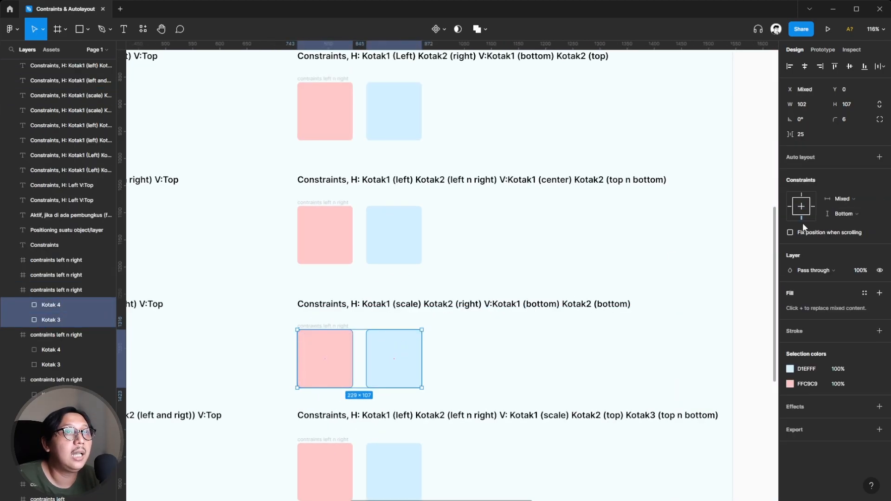
pyautogui.click(333, 344)
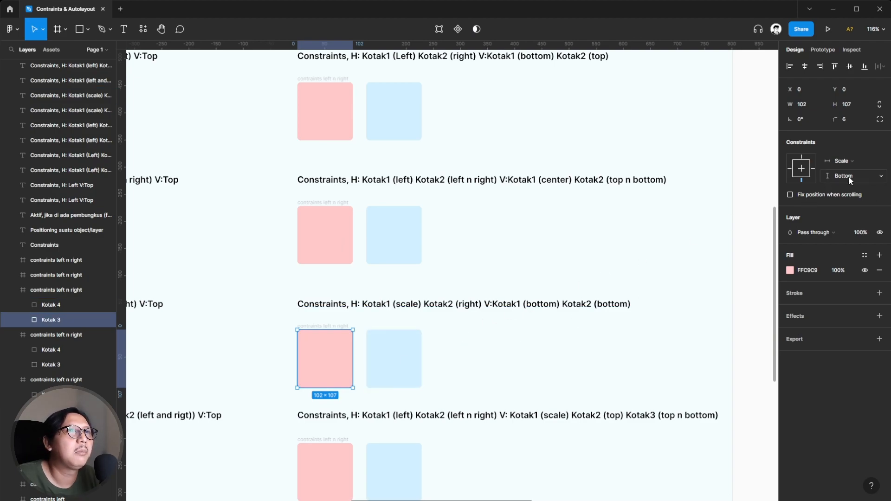
pyautogui.keyDown('shift'); pyautogui.click(372, 376); pyautogui.keyUp('shift')
pyautogui.click(494, 370)
pyautogui.click(334, 364)
pyautogui.keyDown('shift'); pyautogui.click(390, 365); pyautogui.keyUp('shift')
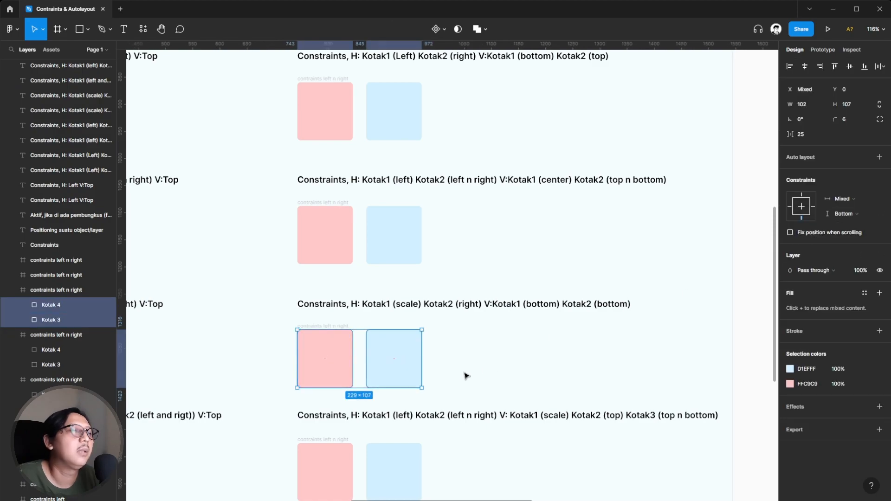
# Try stretching the height of the constraints frame under "V:Kotak1 (bottom) Kotak2 (bottom)", and undo the resize
pyautogui.click(312, 319)
pyautogui.click(328, 326)
pyautogui.moveTo(376, 390)
pyautogui.mouseDown()
pyautogui.moveTo(376, 420)
pyautogui.moveTo(382, 401)
pyautogui.mouseUp()
pyautogui.hotkey('ctrl', 'z')
# Compare the last second-column example with three boxes on the Autolayout board with its counterpart on the Constraints board
pyautogui.scroll(-3, 403, 365)
pyautogui.hscroll(2, 404, 365)
pyautogui.hscroll(3, 404, 363)
pyautogui.scroll(5, 398, 360)
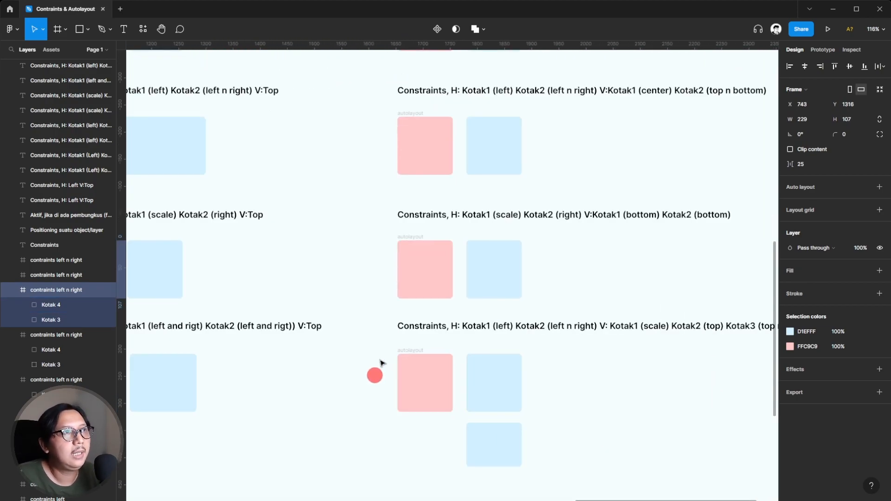
pyautogui.scroll(-3, 381, 363)
pyautogui.scroll(4, 468, 372)
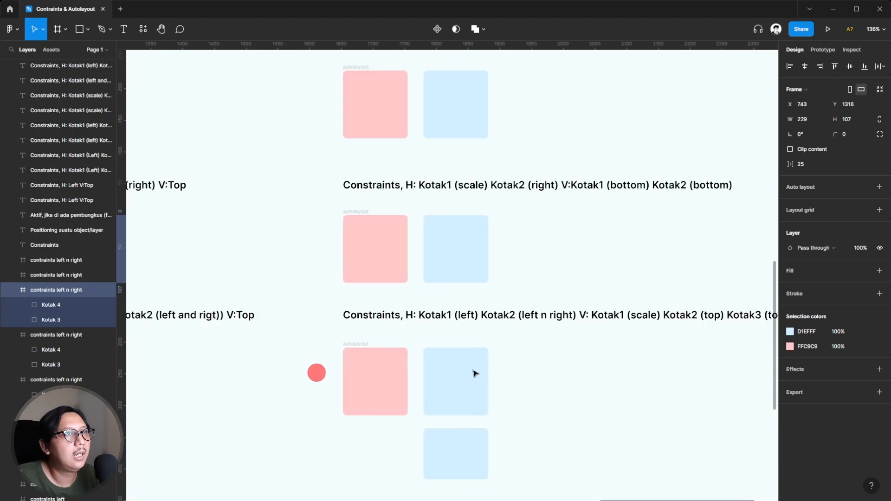
pyautogui.scroll(-4, 398, 368)
pyautogui.hscroll(-3, 398, 369)
pyautogui.scroll(3, 398, 368)
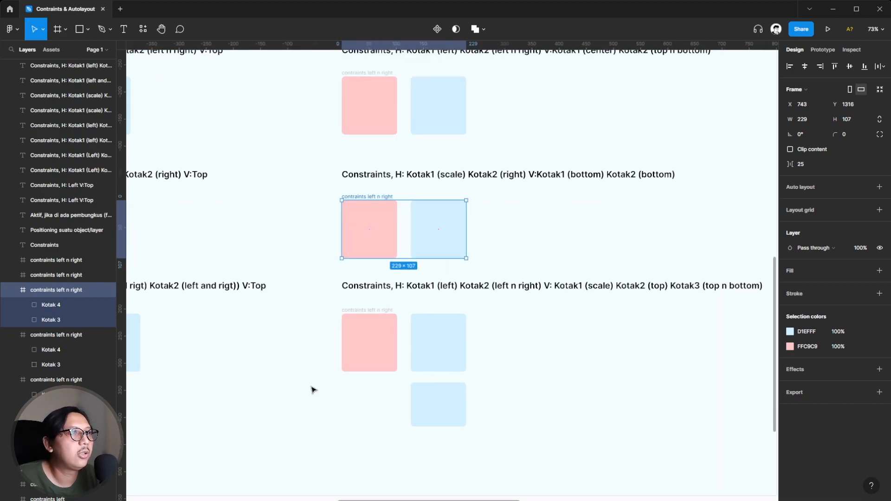
# Check the constraints of the three boxes in the last second-column Constraints example, and resize their frame to a height of 196
pyautogui.click(392, 319)
pyautogui.scroll(-3, 418, 353)
pyautogui.moveTo(408, 376); pyautogui.dragTo(502, 368)
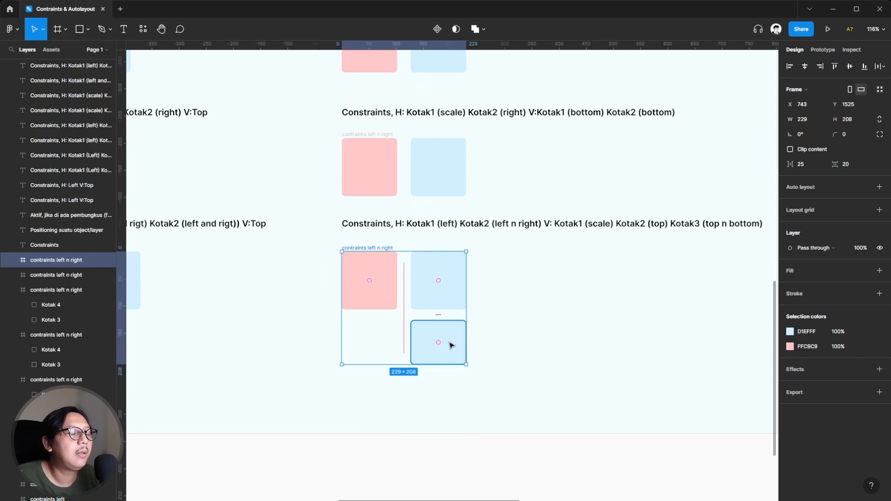
pyautogui.click(371, 293)
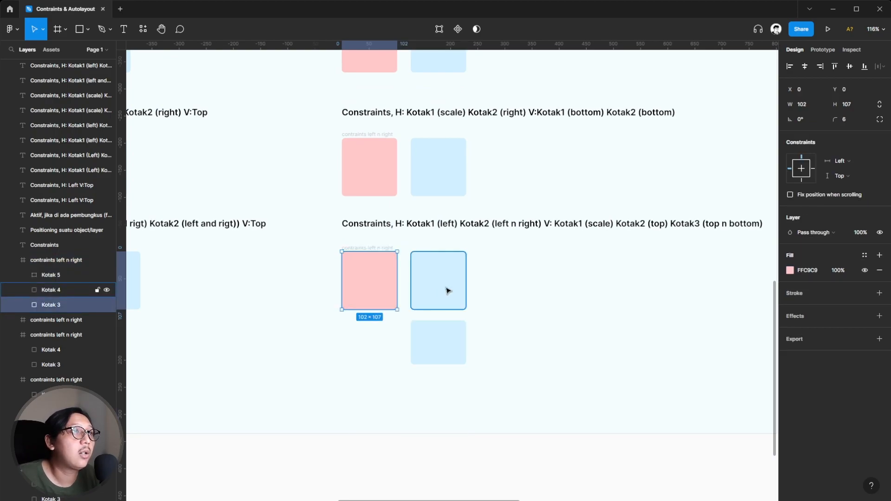
pyautogui.keyDown('shift'); pyautogui.click(447, 291); pyautogui.keyUp('shift')
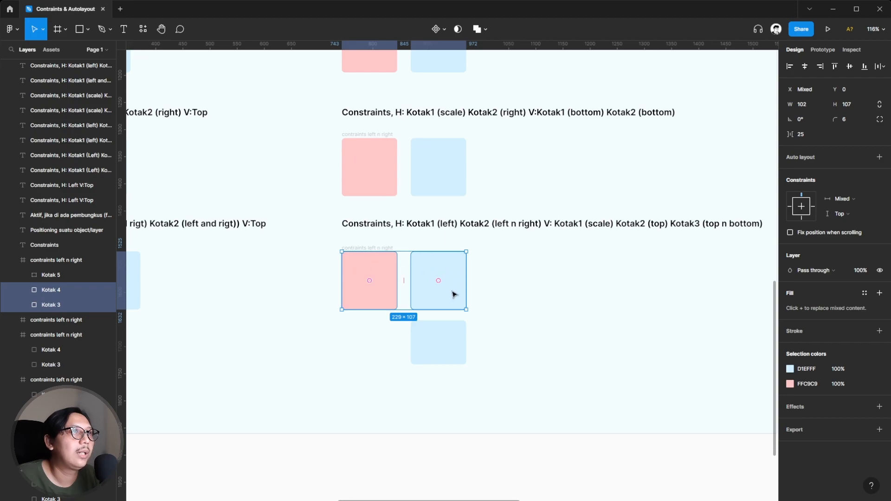
pyautogui.click(520, 328)
pyautogui.click(423, 354)
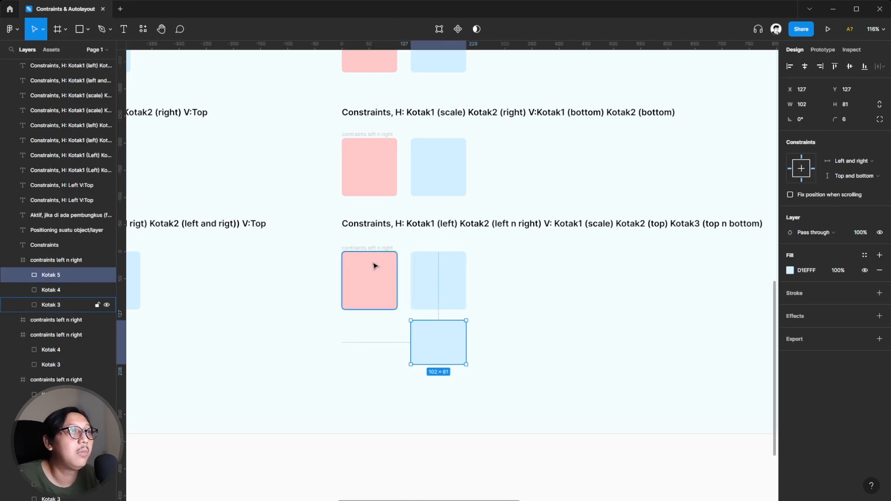
pyautogui.click(368, 248)
pyautogui.moveTo(392, 364); pyautogui.dragTo(416, 358)
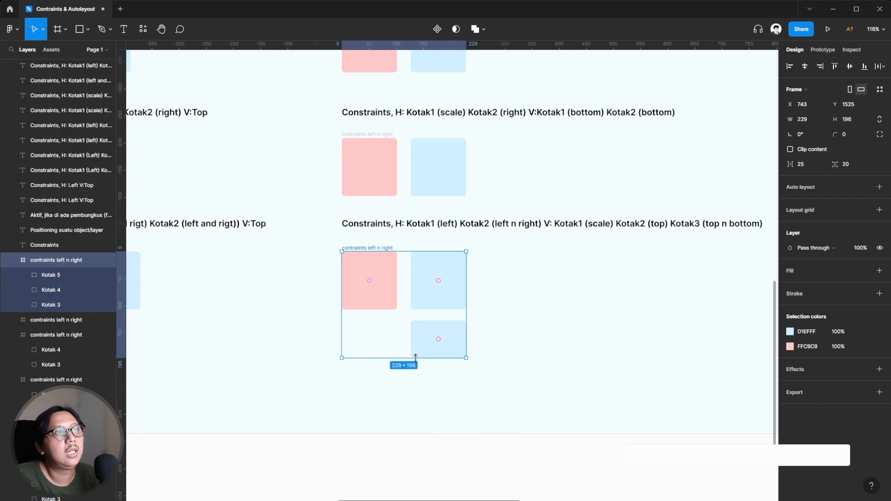
# Duplicate the three-box autolayout frame and place the copy in the empty area below the Autolayout board
pyautogui.scroll(-5, 371, 367)
pyautogui.hscroll(5, 321, 374)
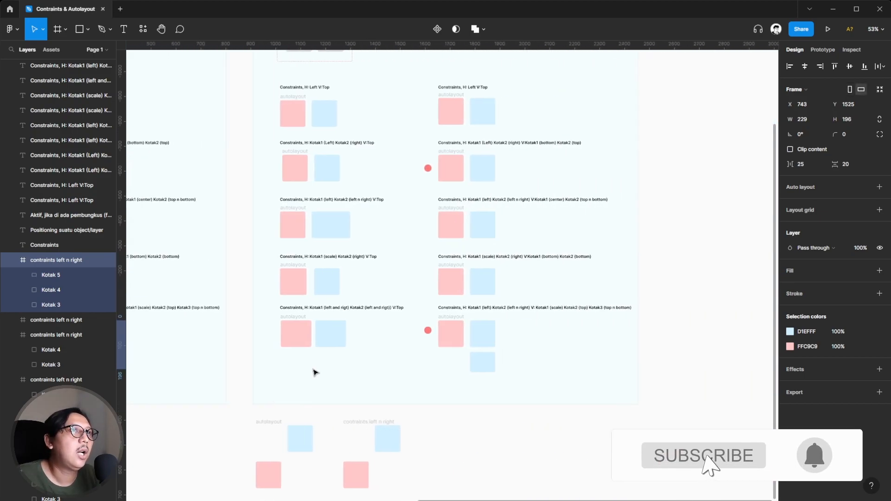
pyautogui.click(484, 410)
pyautogui.scroll(5, 479, 460)
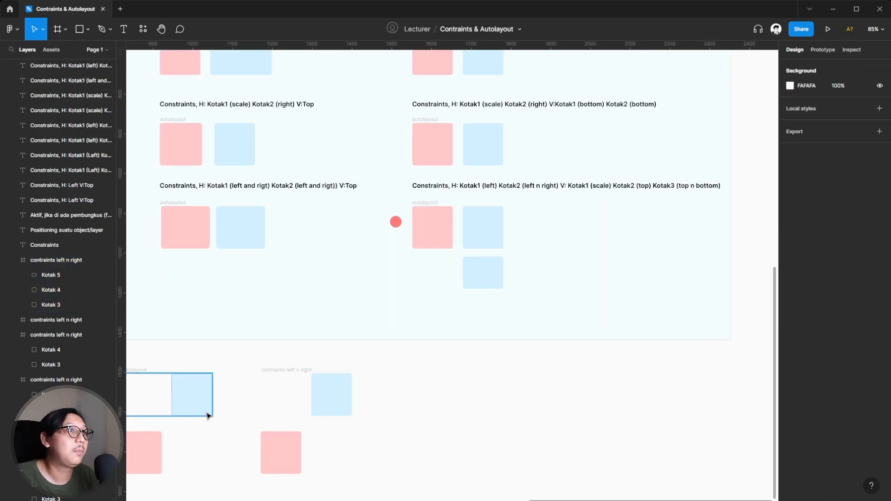
pyautogui.hscroll(-3, 247, 404)
pyautogui.scroll(5, 464, 372)
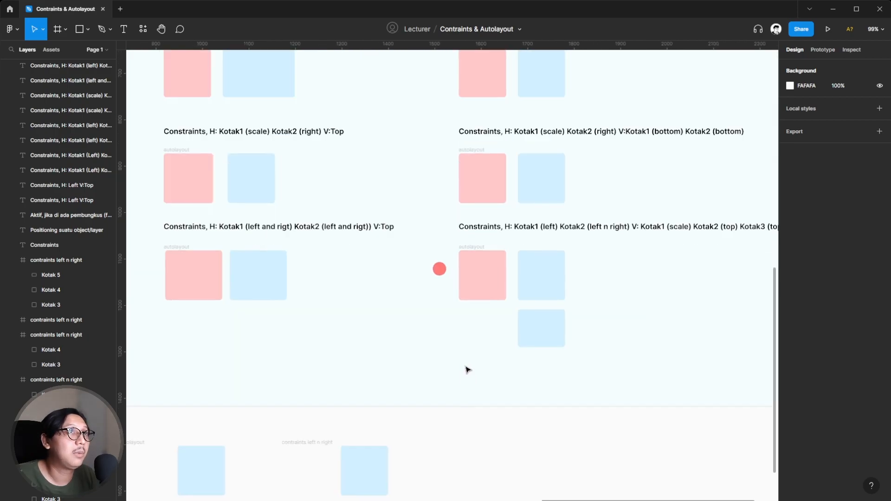
pyautogui.scroll(-4, 482, 245)
pyautogui.scroll(-2, 497, 388)
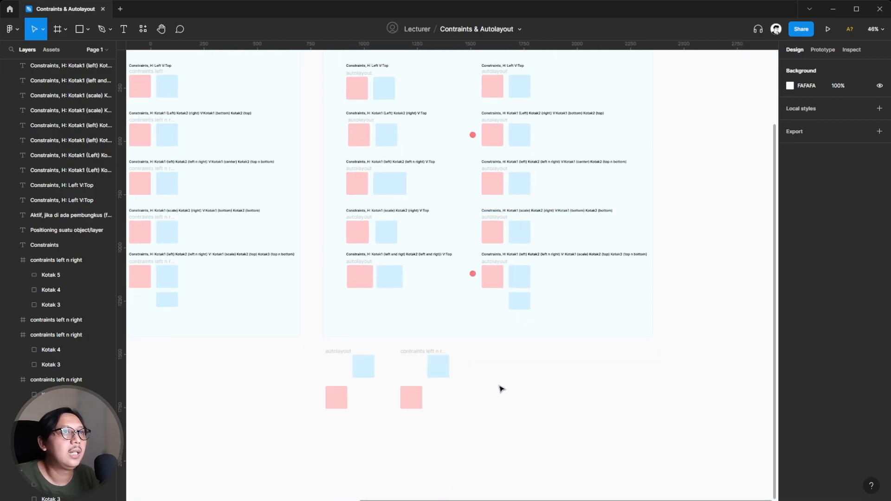
pyautogui.scroll(3, 530, 396)
pyautogui.click(481, 259)
pyautogui.keyDown('alt'); pyautogui.moveTo(481, 259); pyautogui.dragTo(471, 423); pyautogui.keyUp('alt')
pyautogui.click(576, 420)
pyautogui.scroll(3, 580, 421)
pyautogui.moveTo(407, 351); pyautogui.dragTo(435, 315)
pyautogui.press('Escape')
# Wrap the upper pink and blue boxes of the copied frame in a horizontal auto layout frame
pyautogui.click(470, 352)
pyautogui.keyDown('shift'); pyautogui.click(538, 352); pyautogui.keyUp('shift')
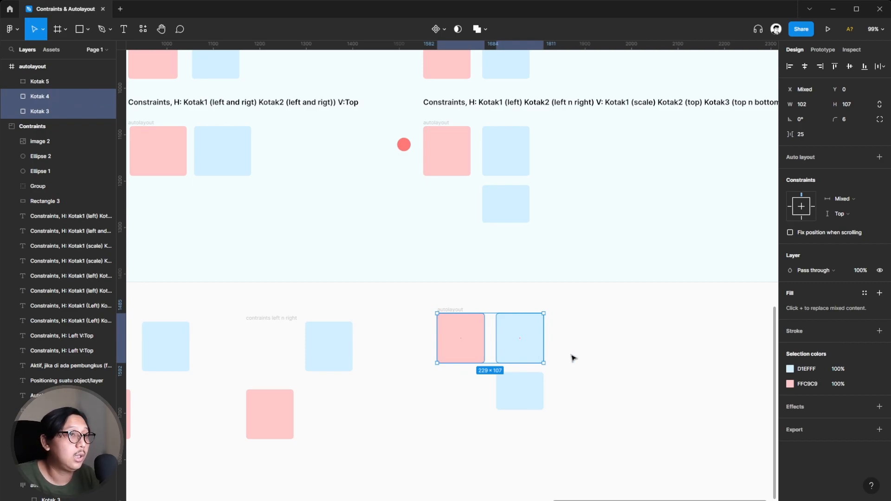
pyautogui.hotkey('shift', 'a')
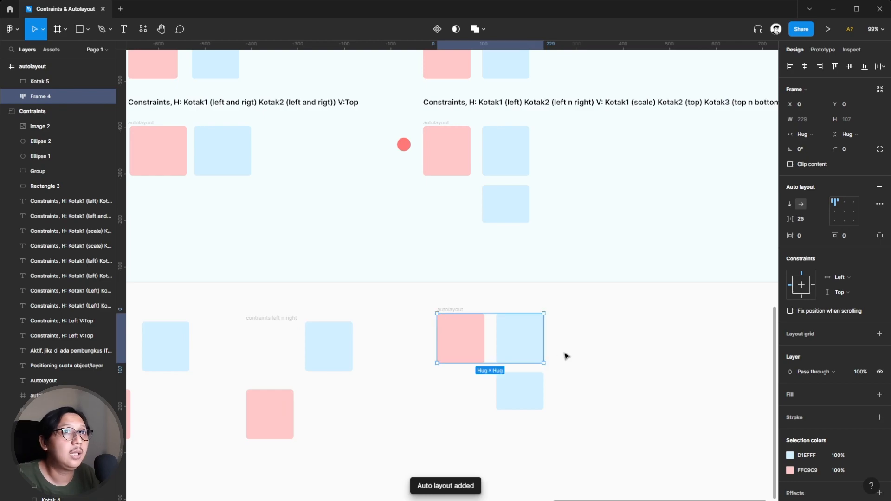
pyautogui.click(597, 388)
# Check the copied frame's nested row and its lower blue box Kotak 5, and move the frame to about X 1565, Y 1512
pyautogui.click(452, 311)
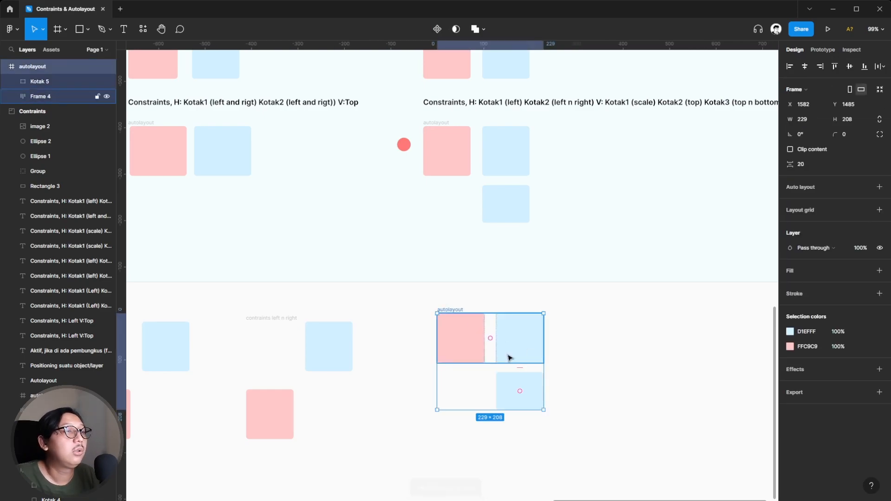
pyautogui.press('Escape')
pyautogui.click(450, 311)
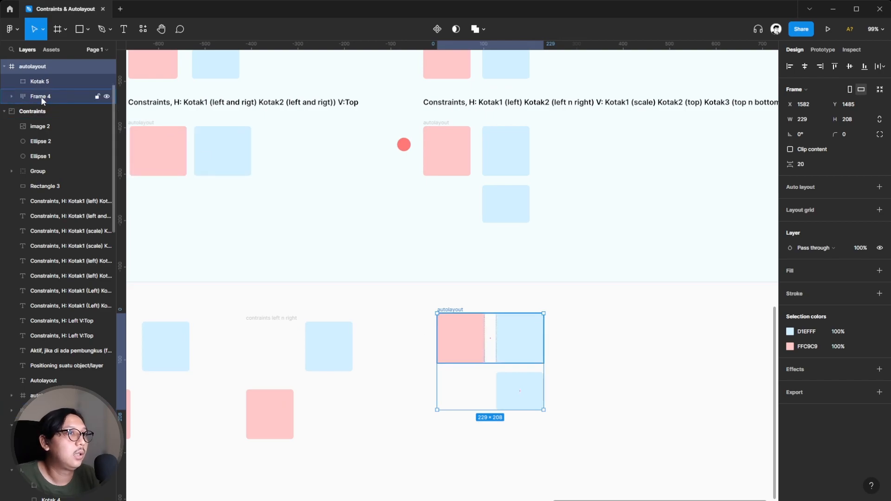
pyautogui.click(48, 81)
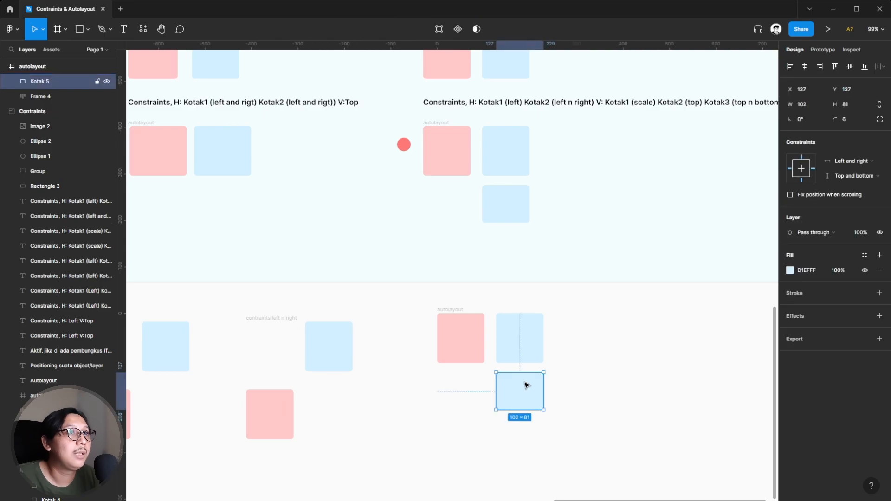
pyautogui.click(457, 310)
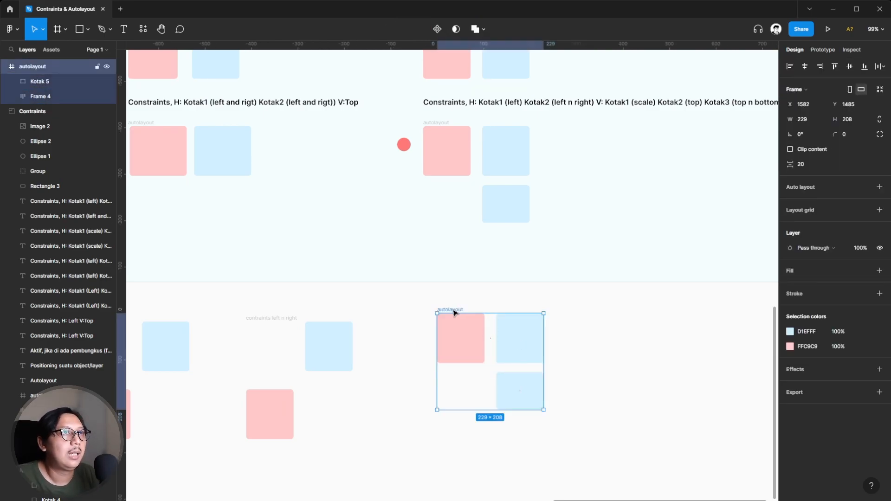
pyautogui.moveTo(456, 312); pyautogui.dragTo(447, 325)
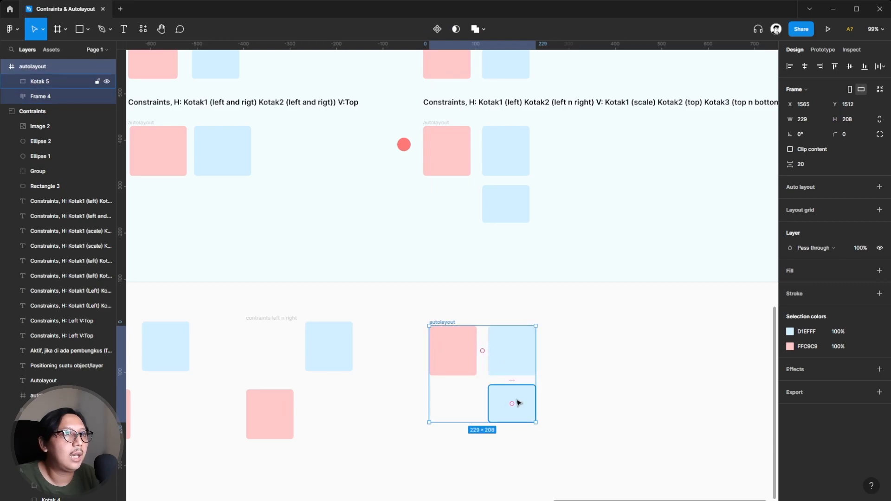
# Set the constraints of the copy's lower blue box to Right horizontally, keeping Top and bottom vertically
pyautogui.click(496, 395)
pyautogui.click(860, 175)
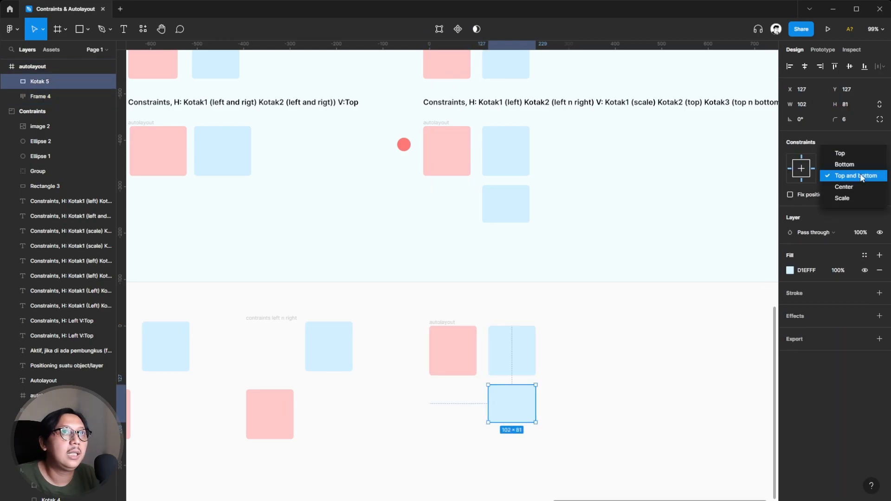
pyautogui.click(857, 176)
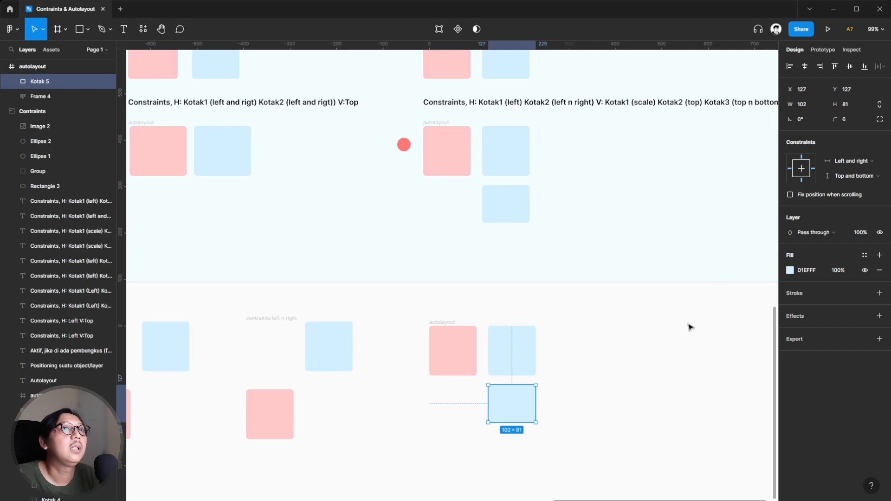
pyautogui.click(588, 368)
pyautogui.click(450, 322)
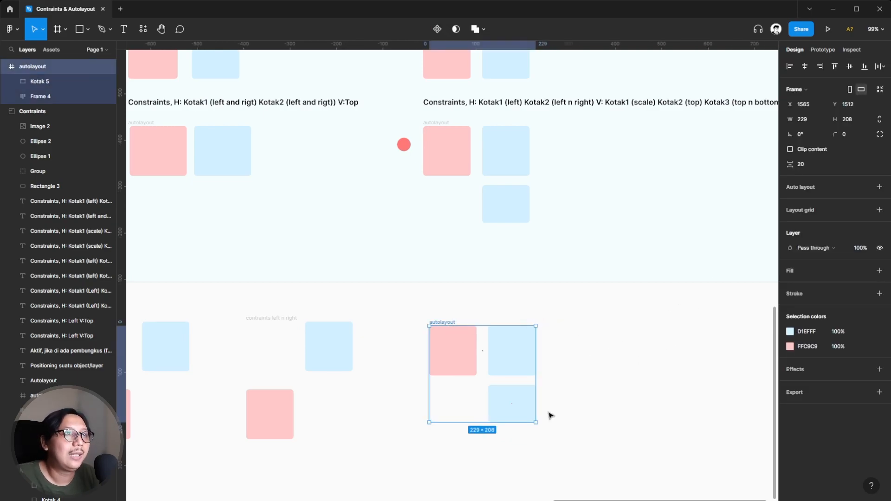
pyautogui.click(527, 403)
pyautogui.click(847, 162)
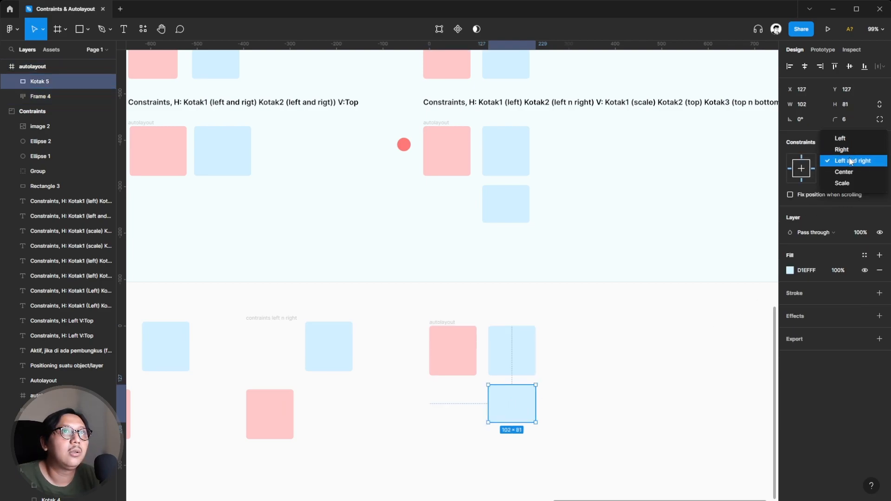
pyautogui.click(842, 150)
pyautogui.click(572, 357)
# Stretch the copied three-box frame vertically to a height of about 332 to test its constraints
pyautogui.click(456, 321)
pyautogui.scroll(-2, 586, 344)
pyautogui.moveTo(492, 345); pyautogui.dragTo(503, 402)
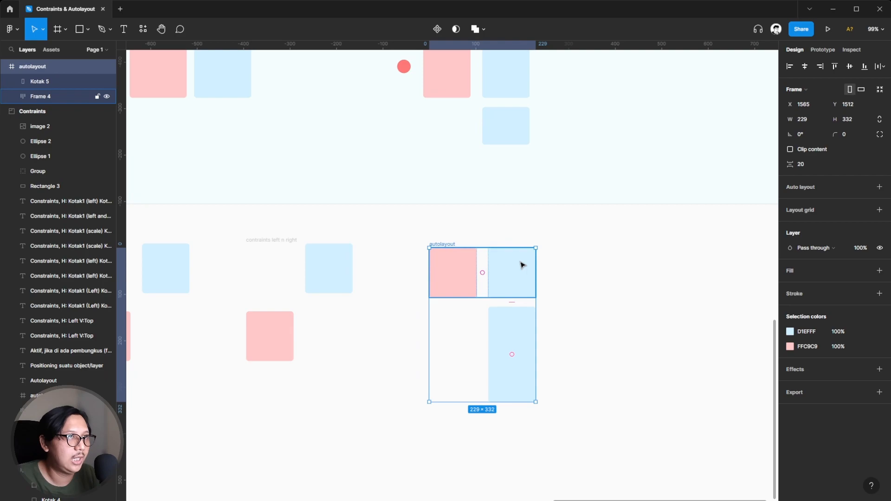
pyautogui.click(642, 297)
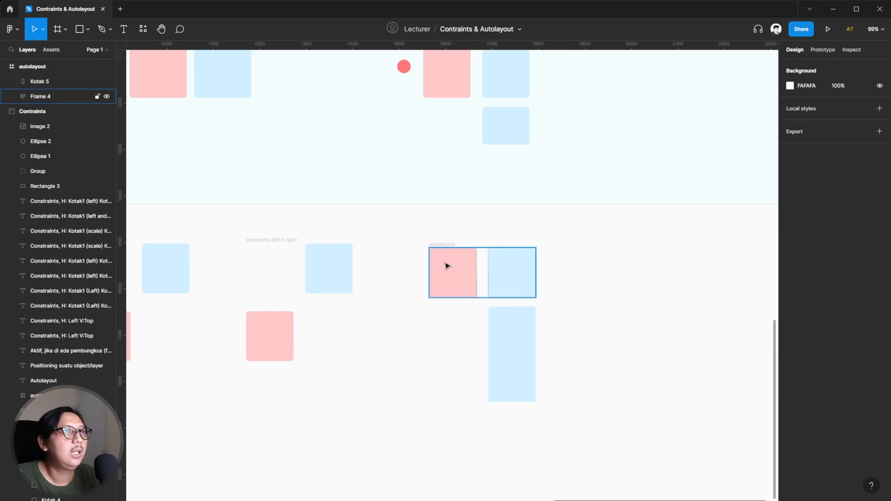
# Check the constraints of the copy's lower blue box, and resize the copied frame to a height of about 213
pyautogui.click(447, 266)
pyautogui.click(530, 346)
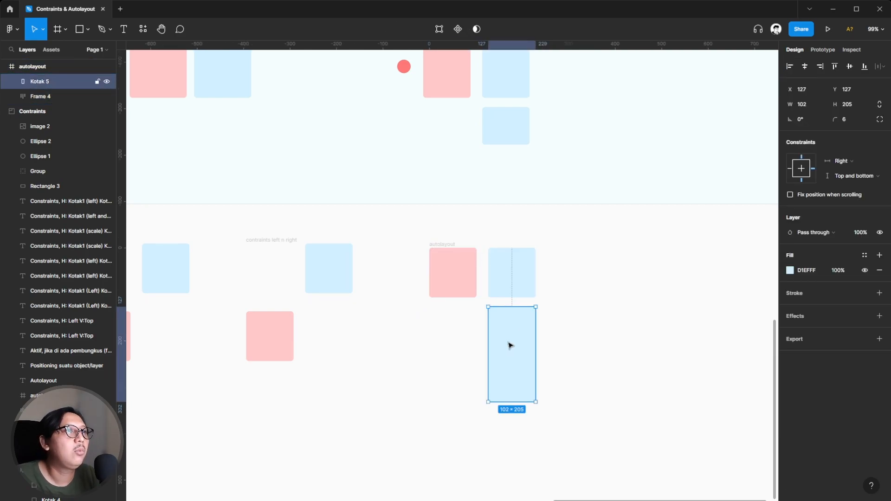
pyautogui.click(598, 347)
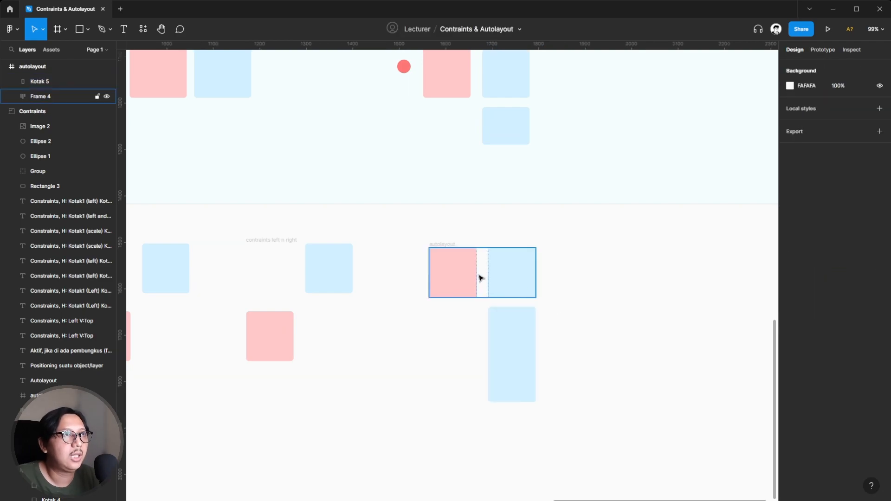
pyautogui.click(442, 246)
pyautogui.moveTo(496, 403); pyautogui.dragTo(504, 347)
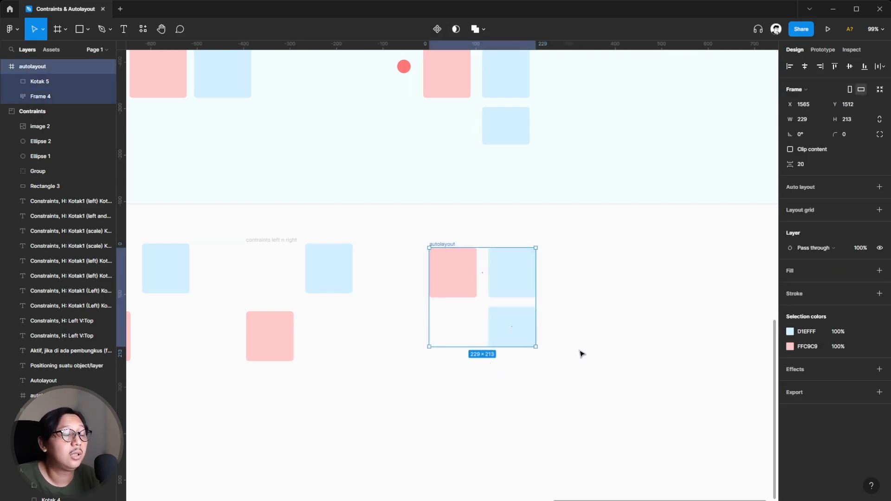
# Review the Autolayout board from its heading and intro diagram down through the example rows
pyautogui.scroll(-3, 573, 348)
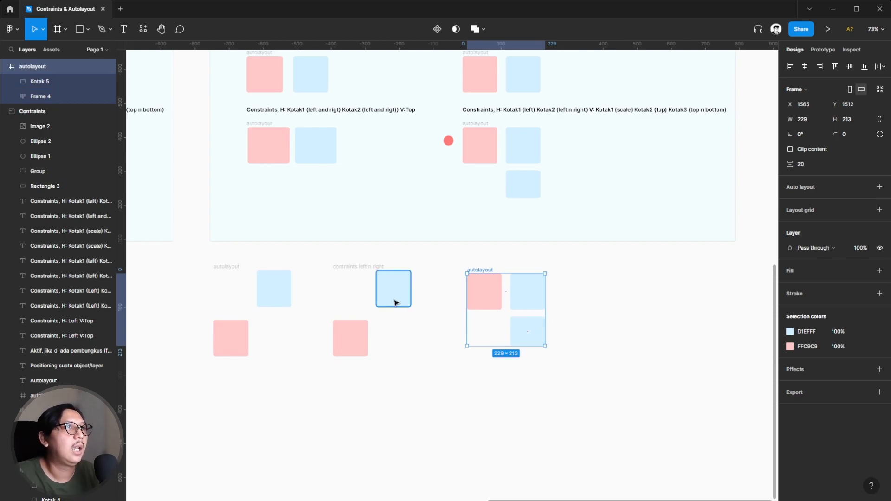
pyautogui.scroll(-5, 396, 302)
pyautogui.scroll(2, 396, 303)
pyautogui.hscroll(-8, 396, 302)
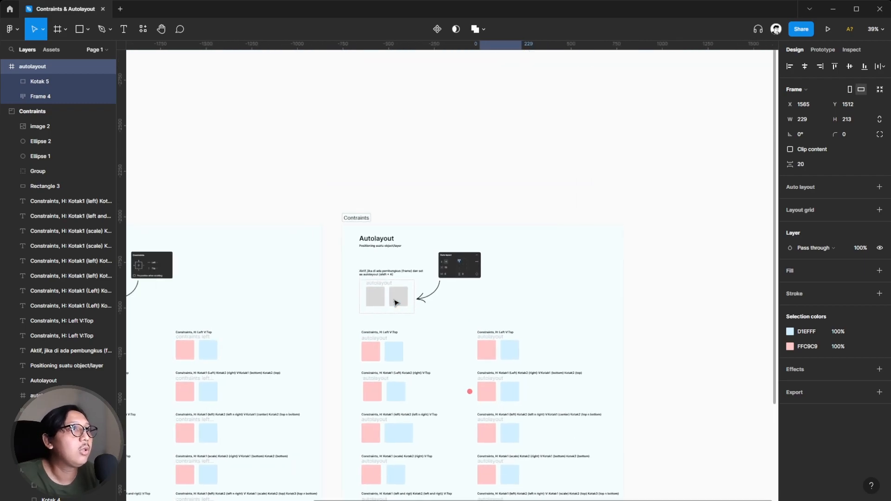